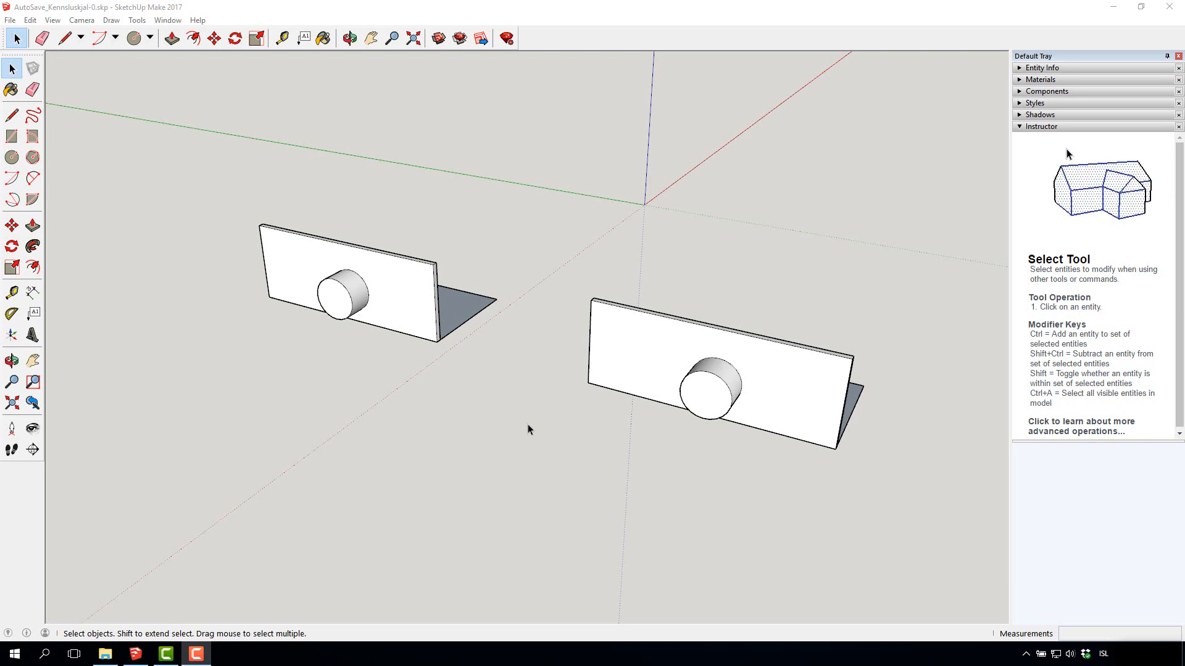
Delete the smaller-looking, farther copy of the upright plate with its cylinder, including its base face.
left_click(155, 155)
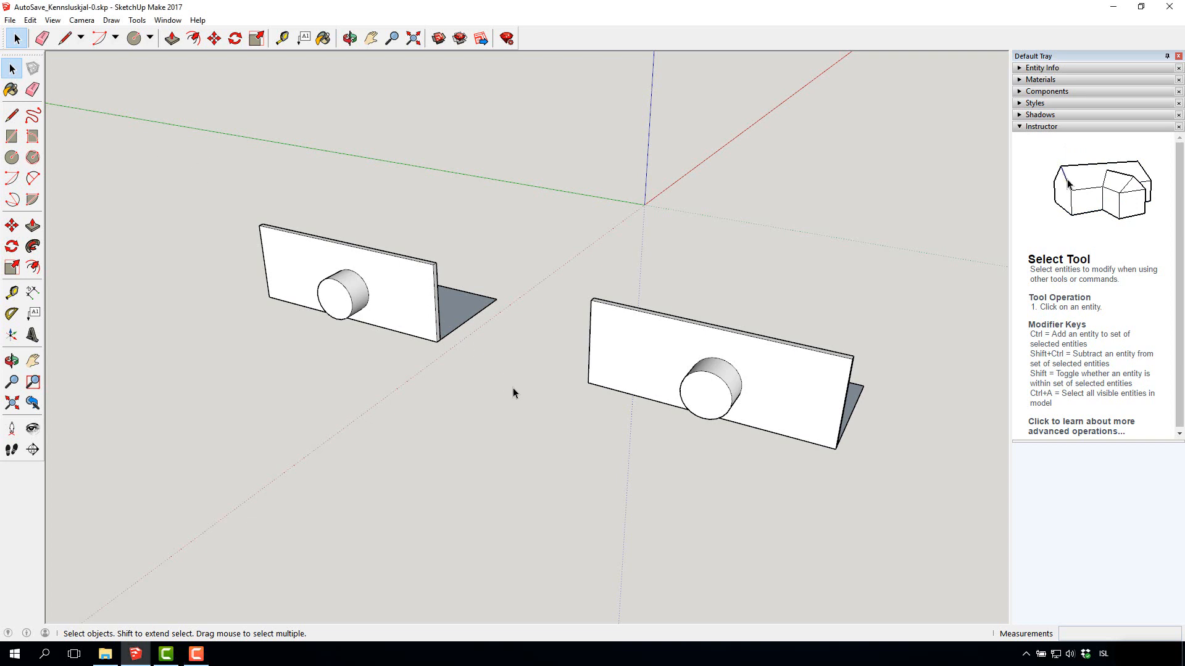
left_click_drag(524, 422, 261, 250)
key("Delete")
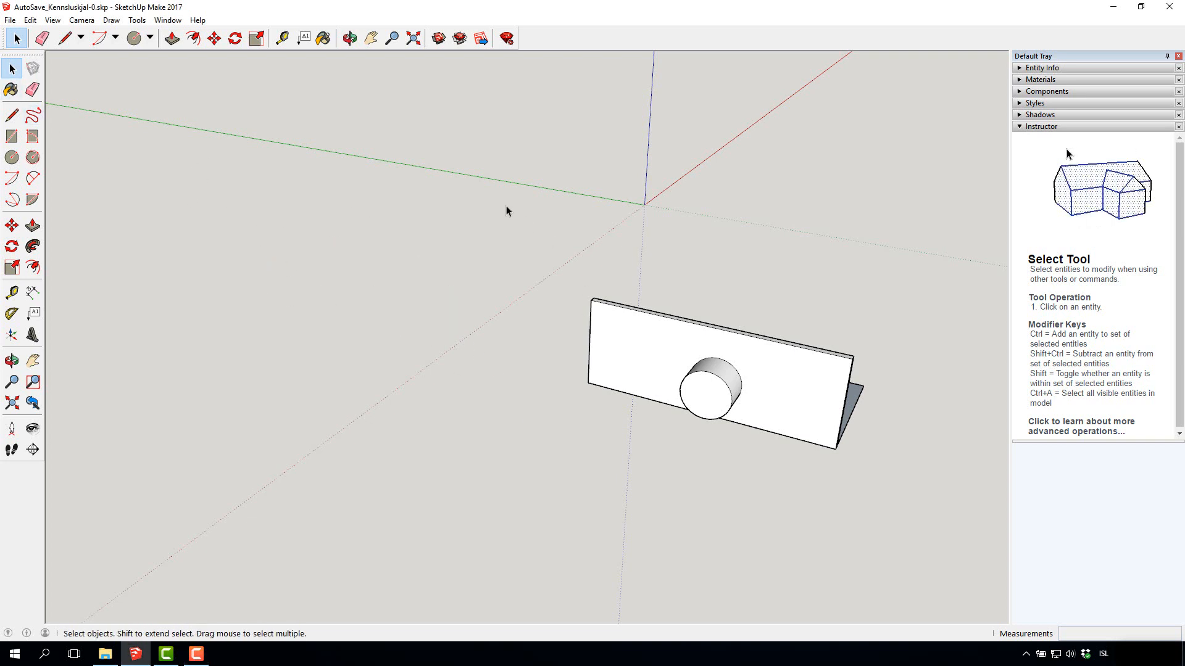
Copy the remaining plate-and-cylinder shape along the green axis at a distance of 12000 mm.
left_click_drag(506, 206, 927, 518)
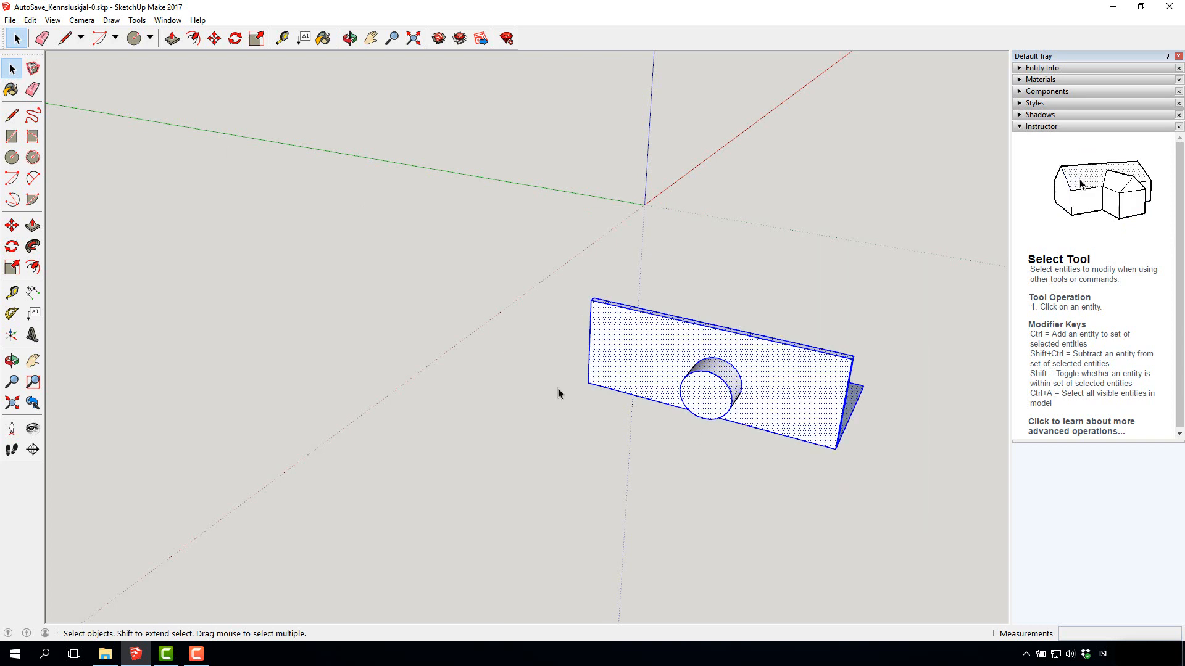
left_click(12, 225)
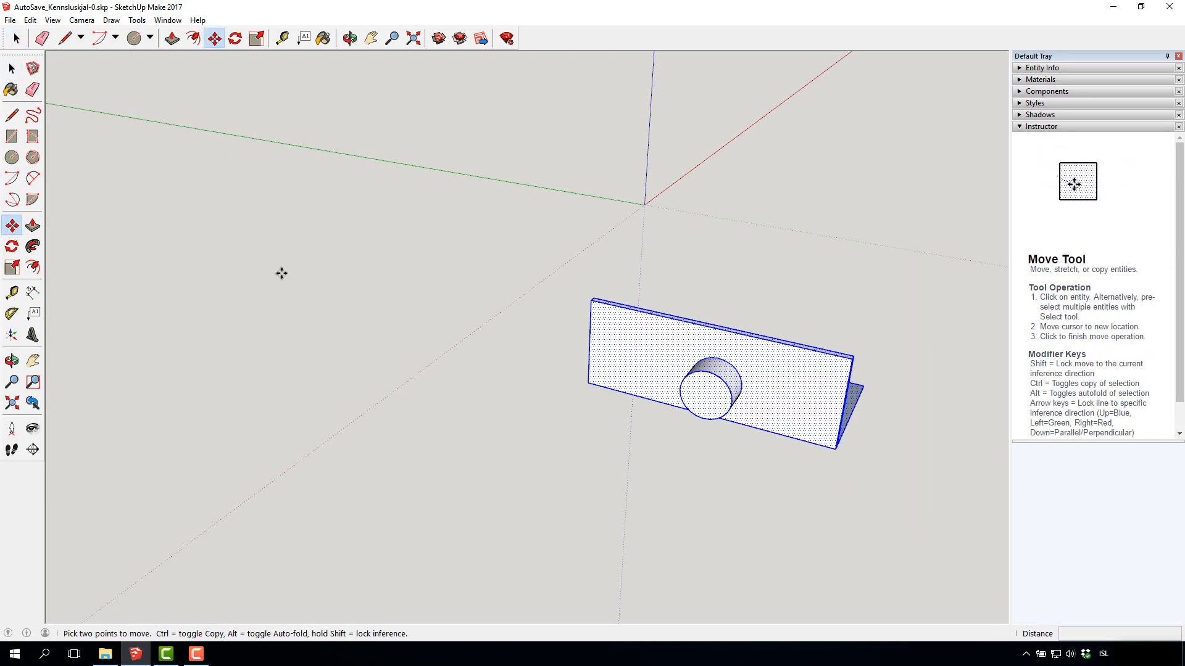
key("ctrl")
left_click(584, 383)
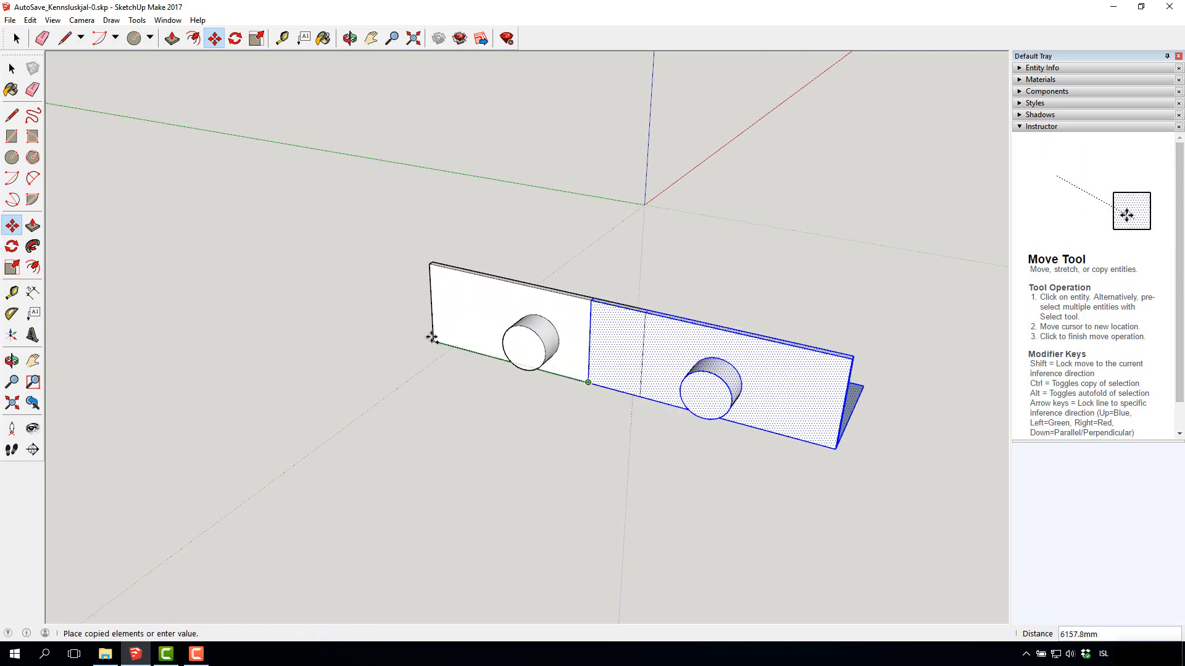
left_click(323, 309)
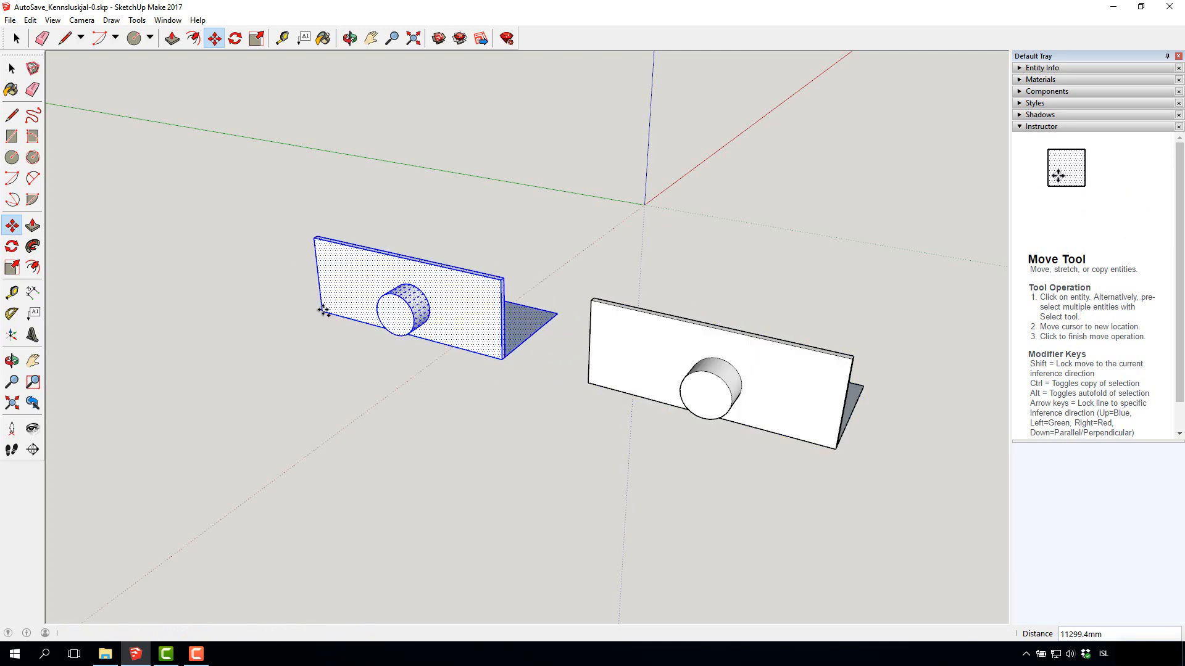
type("1200")
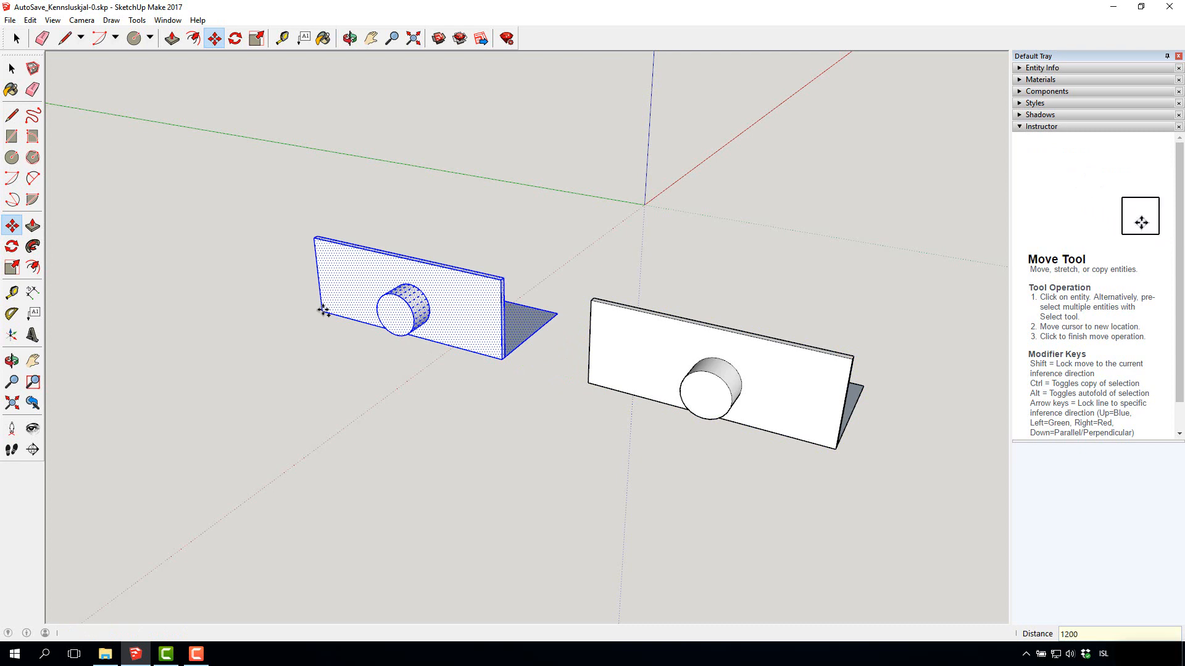
type("0")
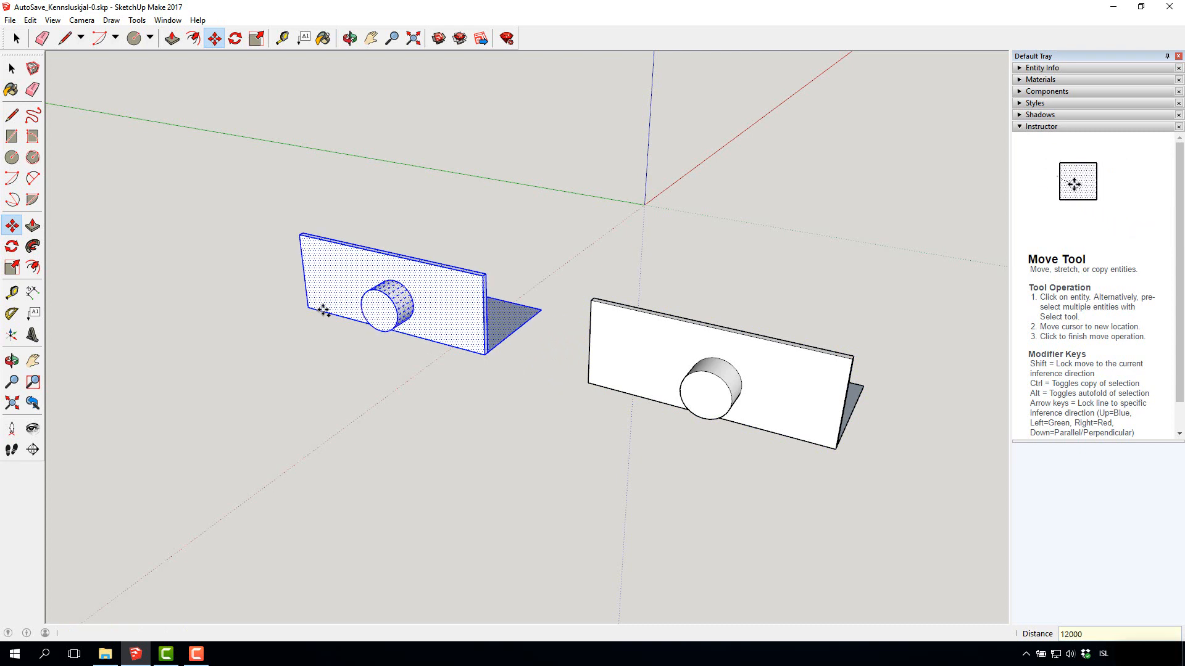
key("Return")
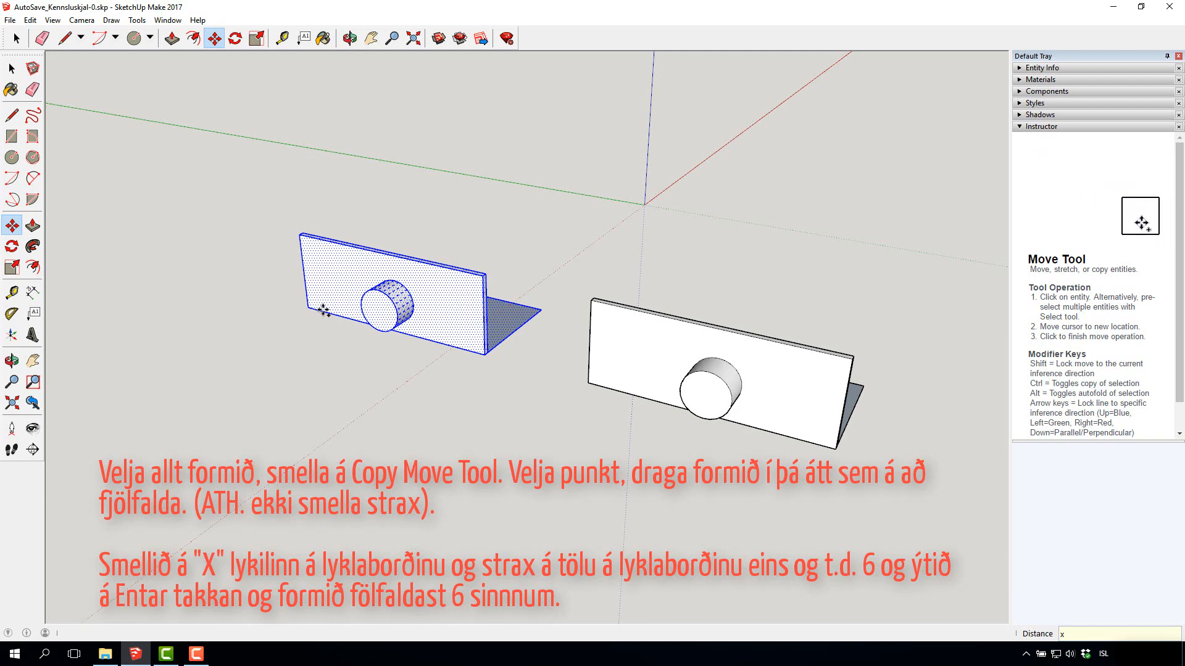
Multiply the copy with x6 to make a row of six evenly spaced copies along the green axis.
key("Return")
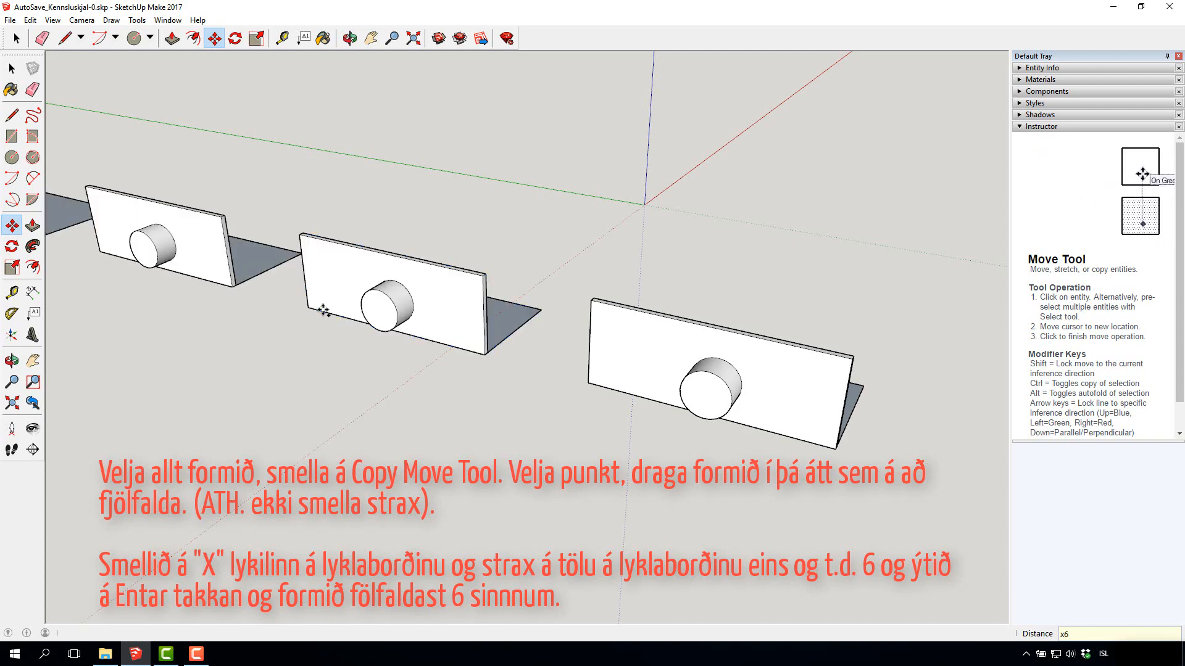
scroll(416, 296, "down", 6)
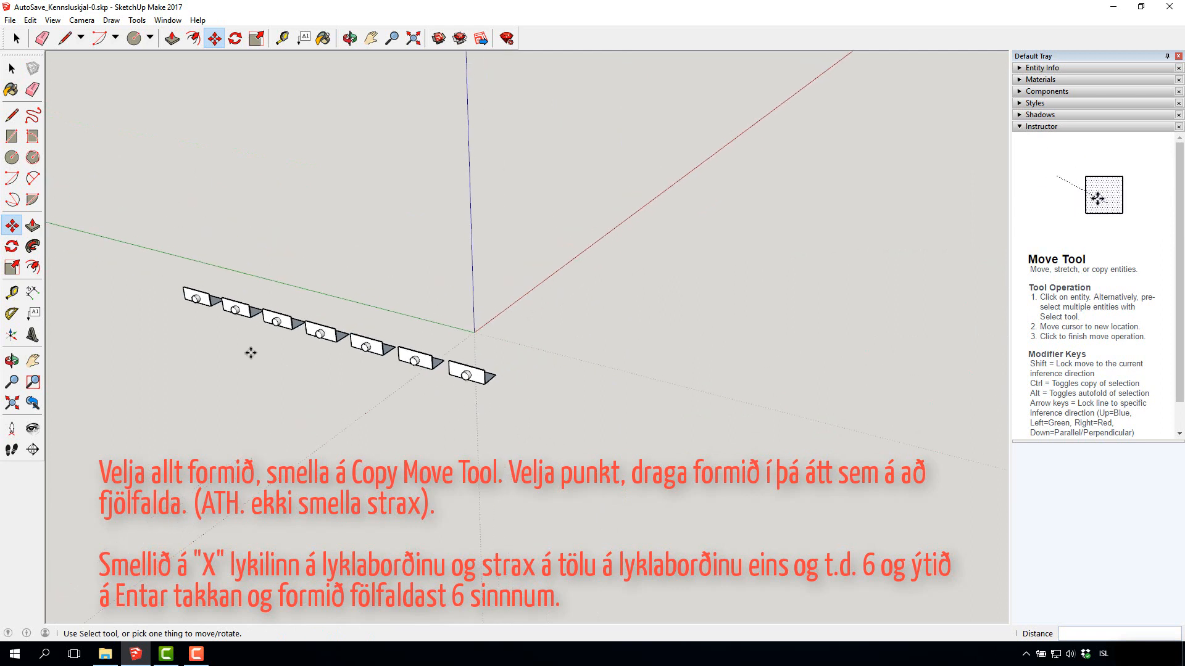
scroll(250, 352, "up", 3)
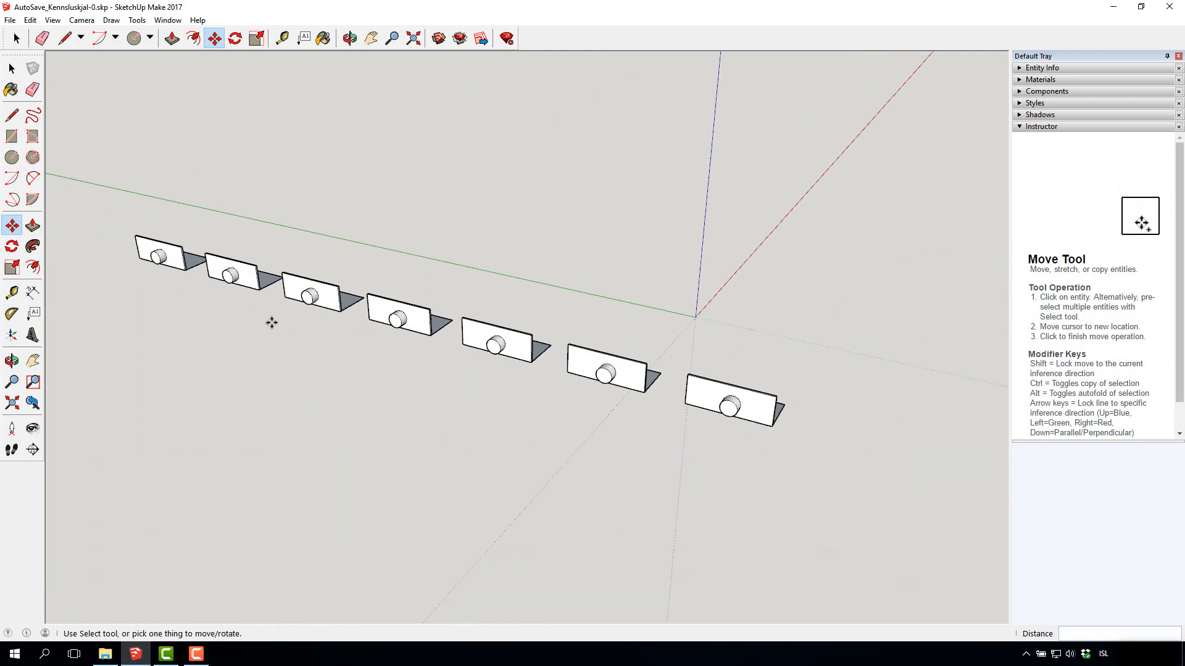
scroll(218, 331, "up", 2)
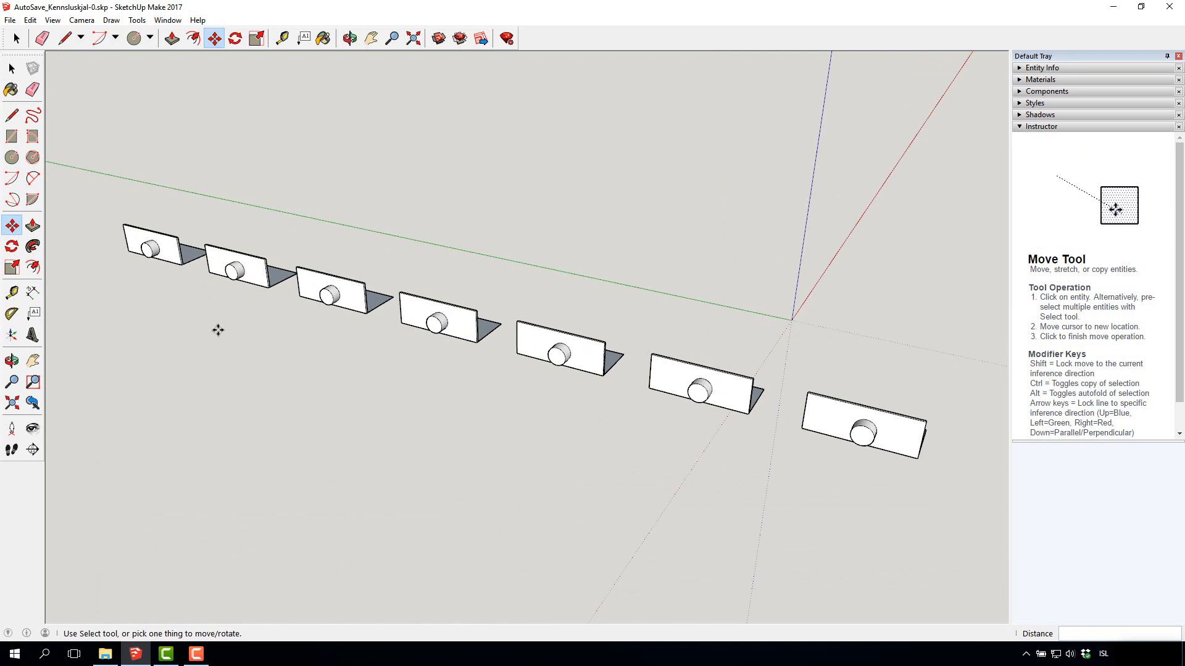
type("x6")
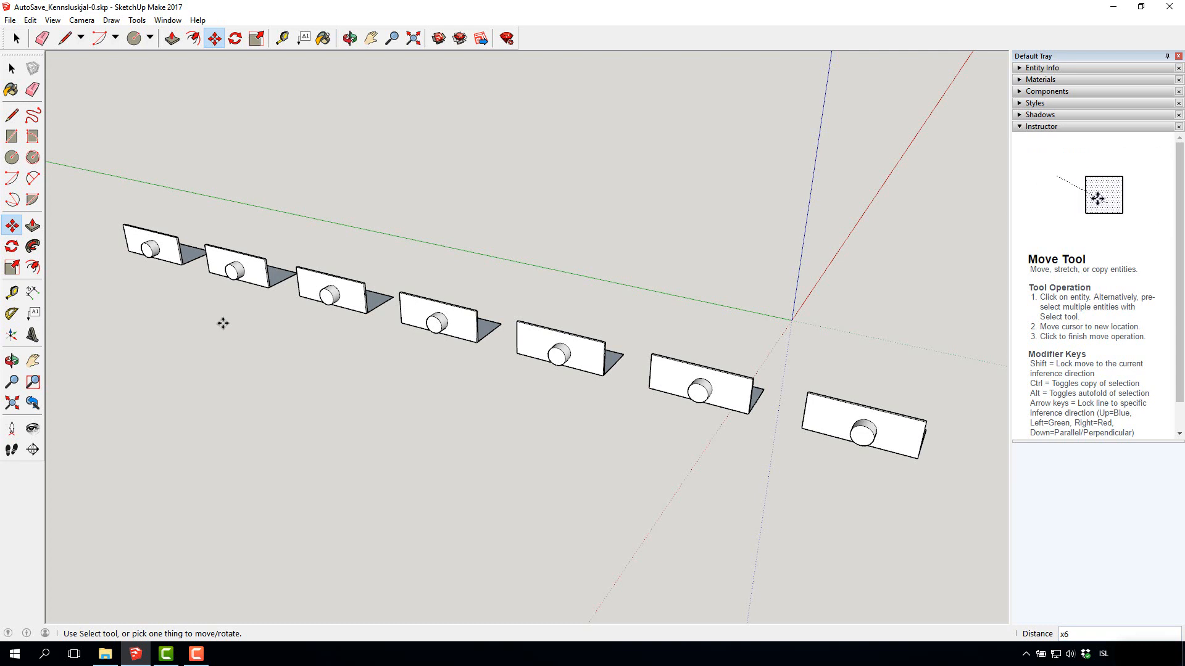
left_click(14, 70)
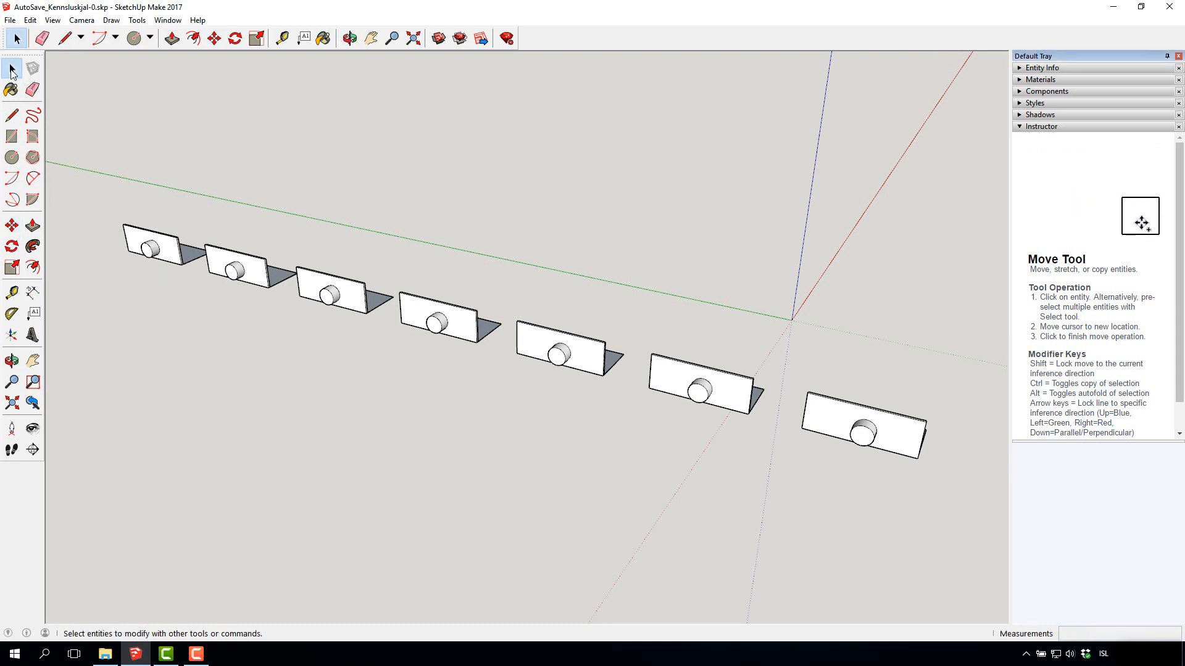
Examine individual shapes in the copied row up close and the whole row from a distance.
scroll(150, 252, "up", 10)
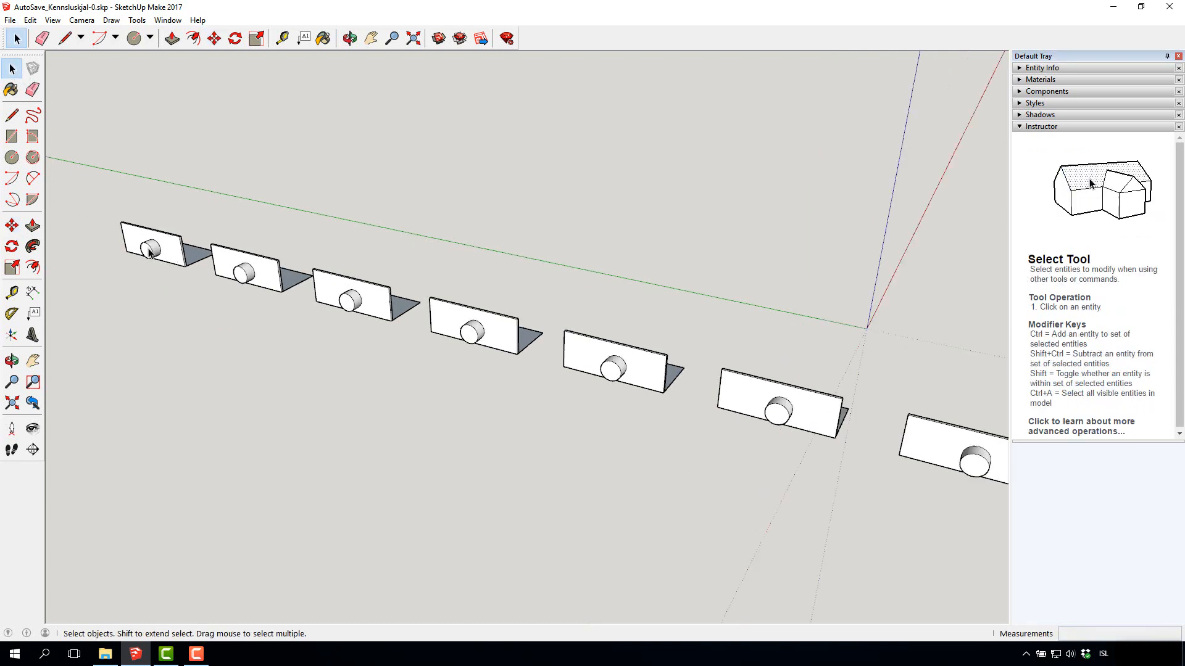
scroll(149, 252, "up", 4)
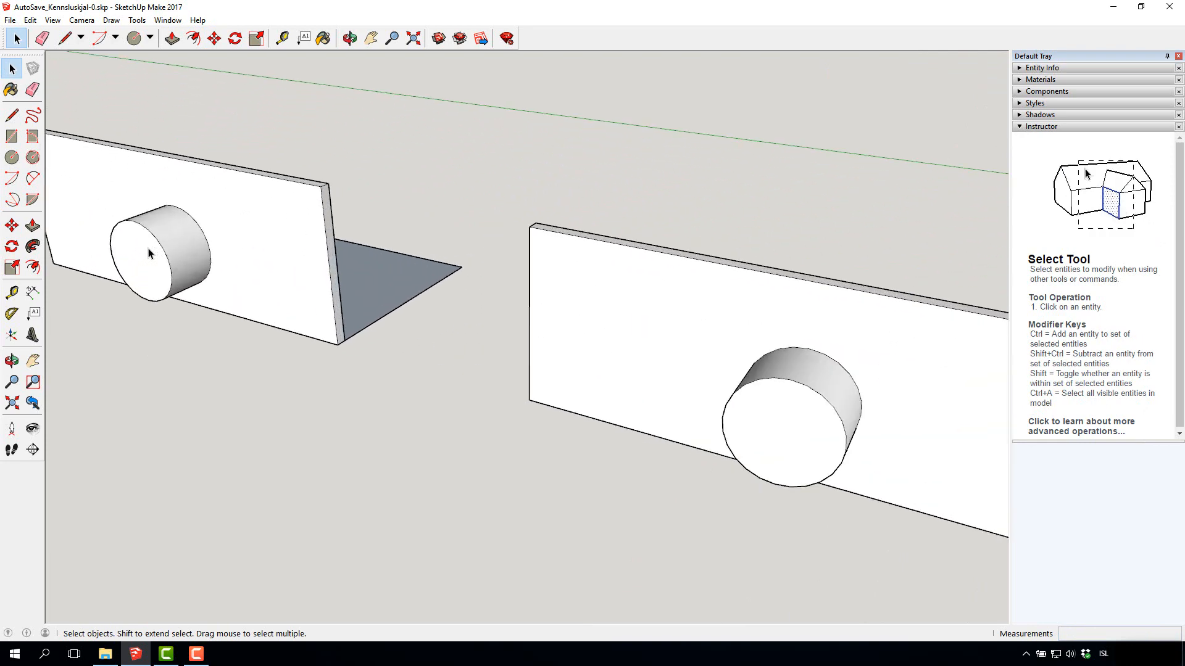
scroll(149, 252, "down", 4)
scroll(146, 252, "up", 4)
scroll(146, 251, "down", 10)
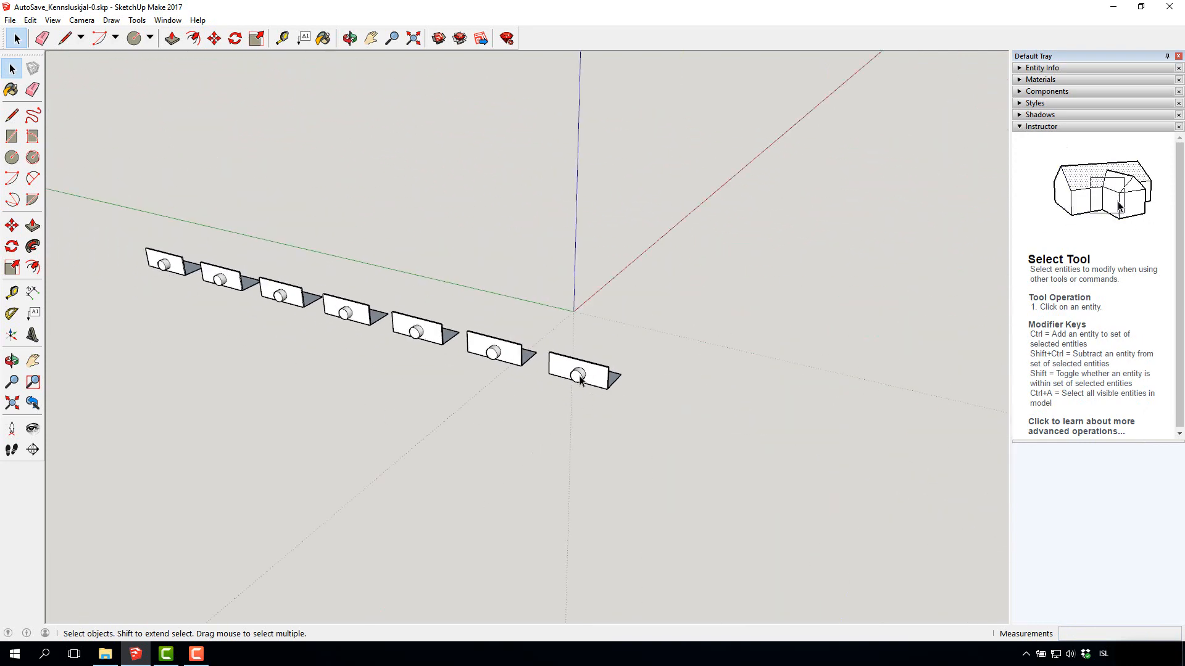
scroll(580, 379, "up", 10)
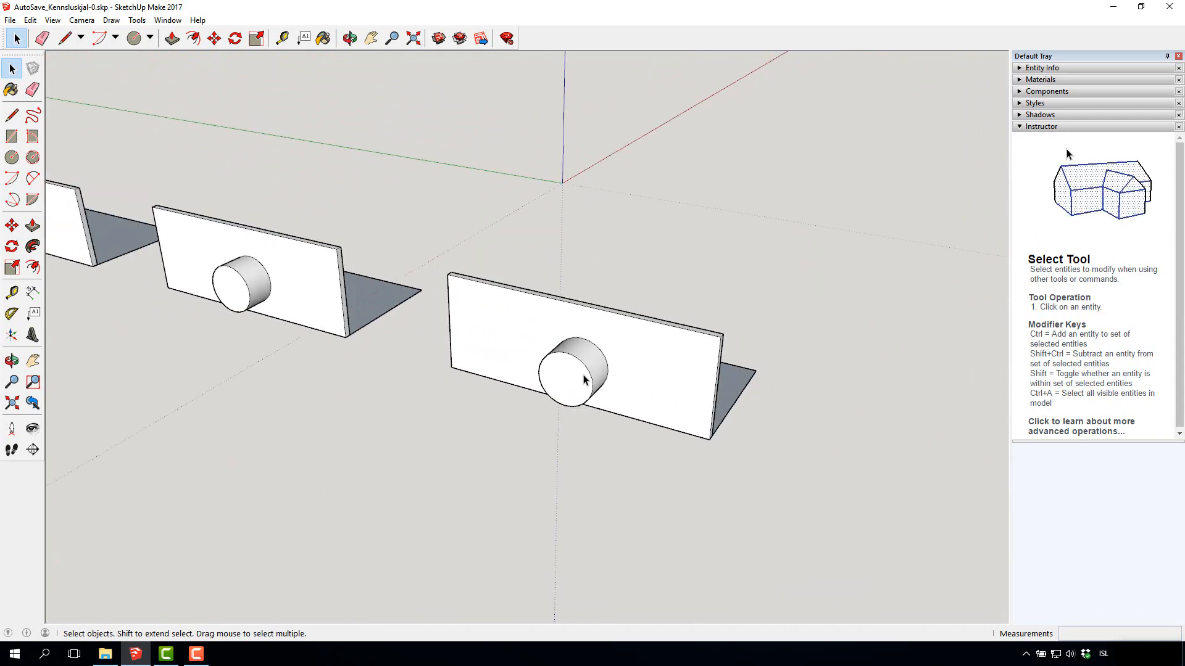
scroll(584, 379, "down", 5)
scroll(346, 314, "up", 7)
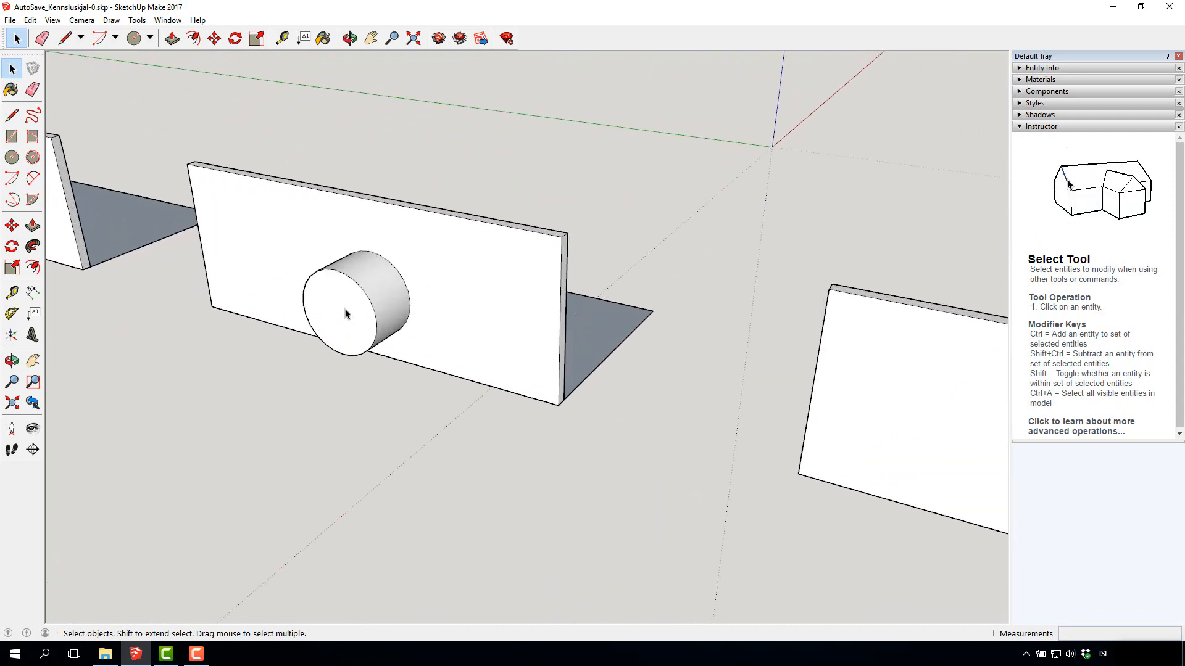
scroll(343, 311, "down", 8)
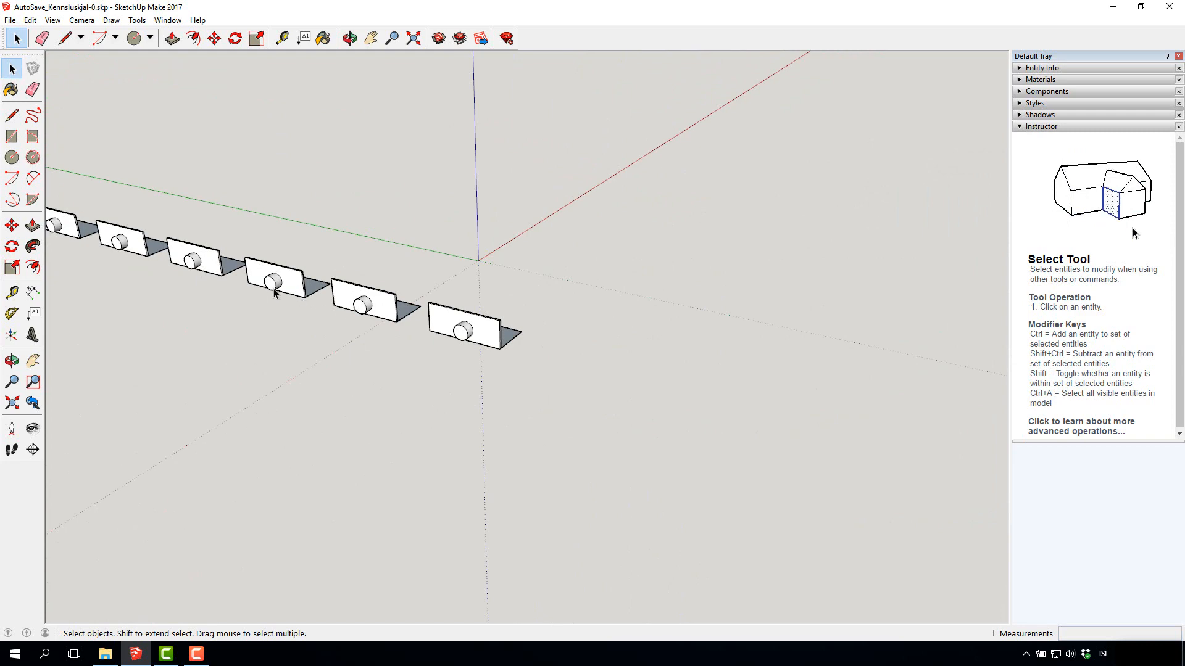
scroll(274, 293, "up", 10)
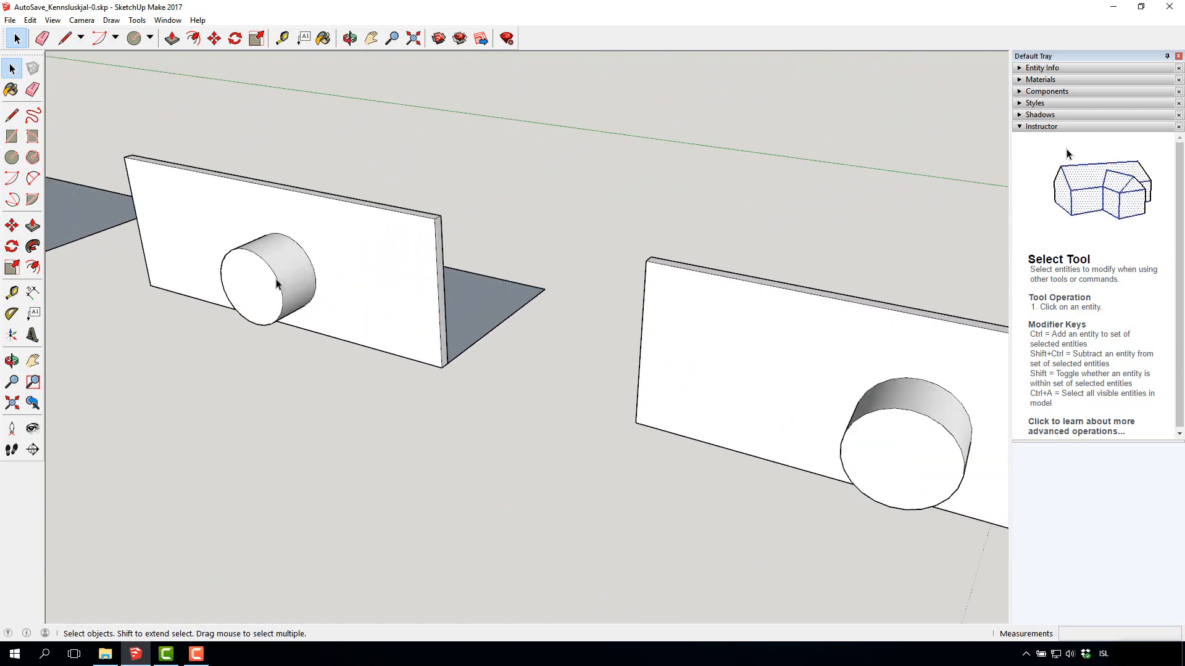
scroll(277, 283, "down", 10)
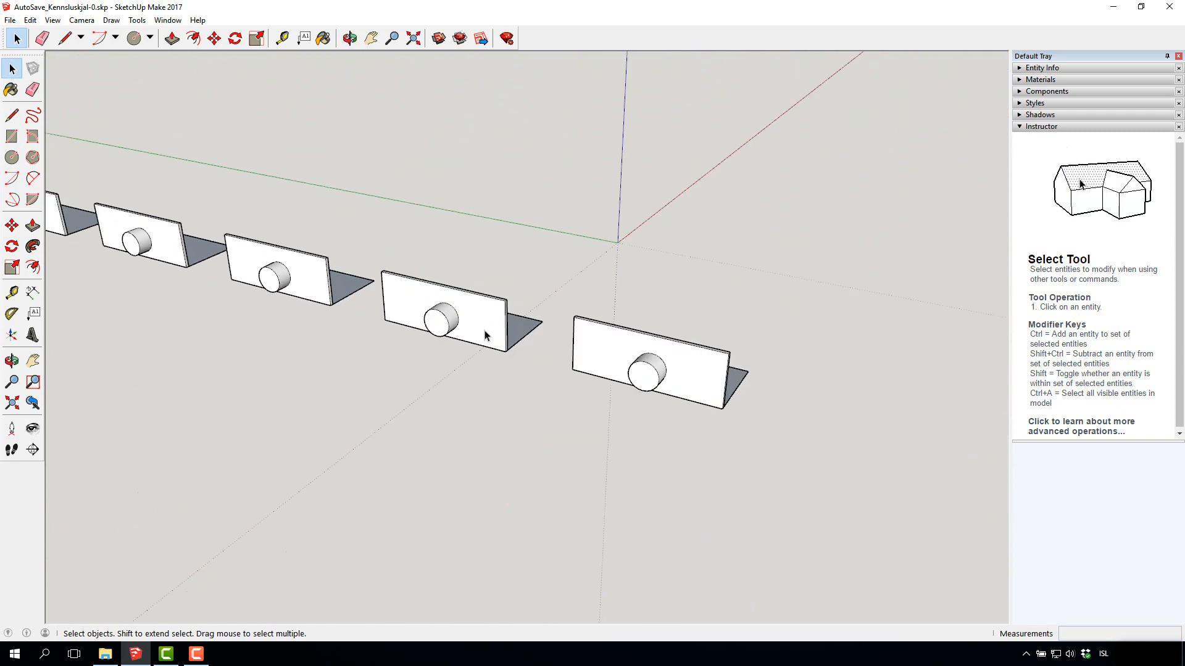
scroll(484, 336, "down", 3)
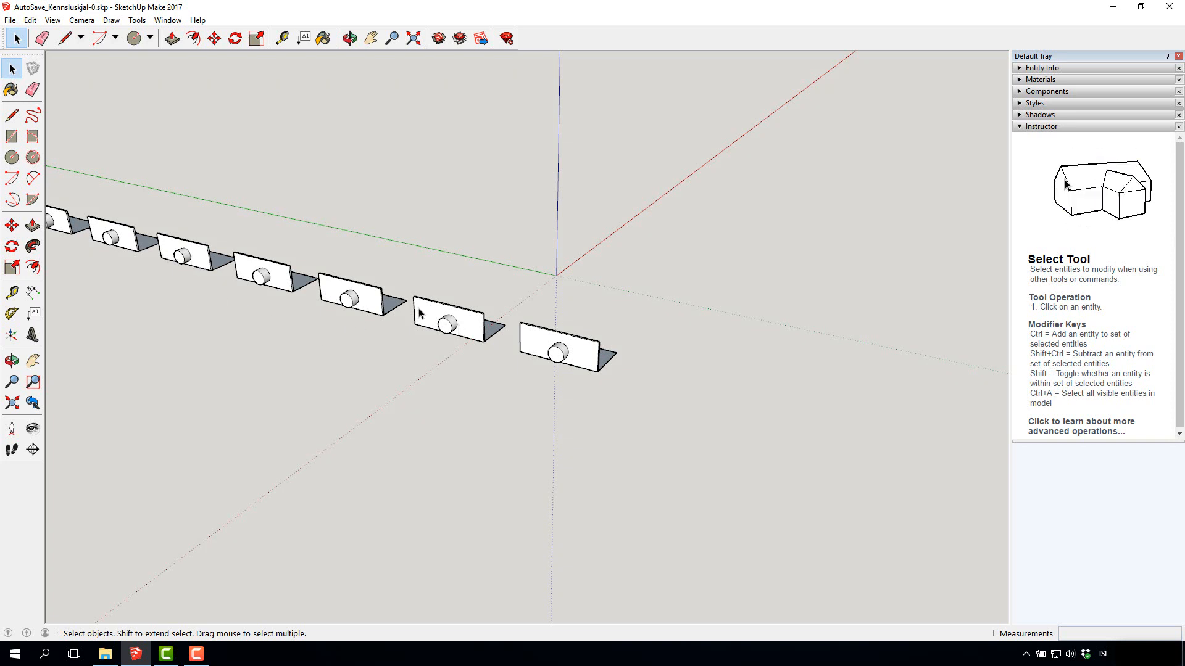
scroll(406, 310, "down", 5)
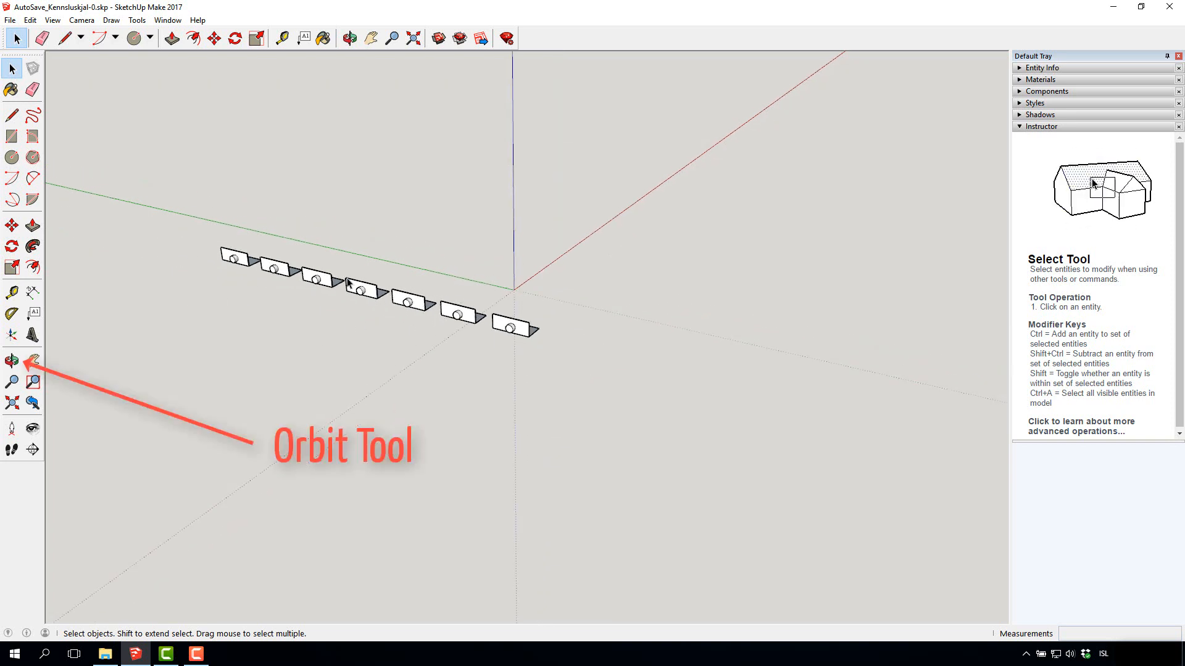
scroll(327, 277, "up", 8)
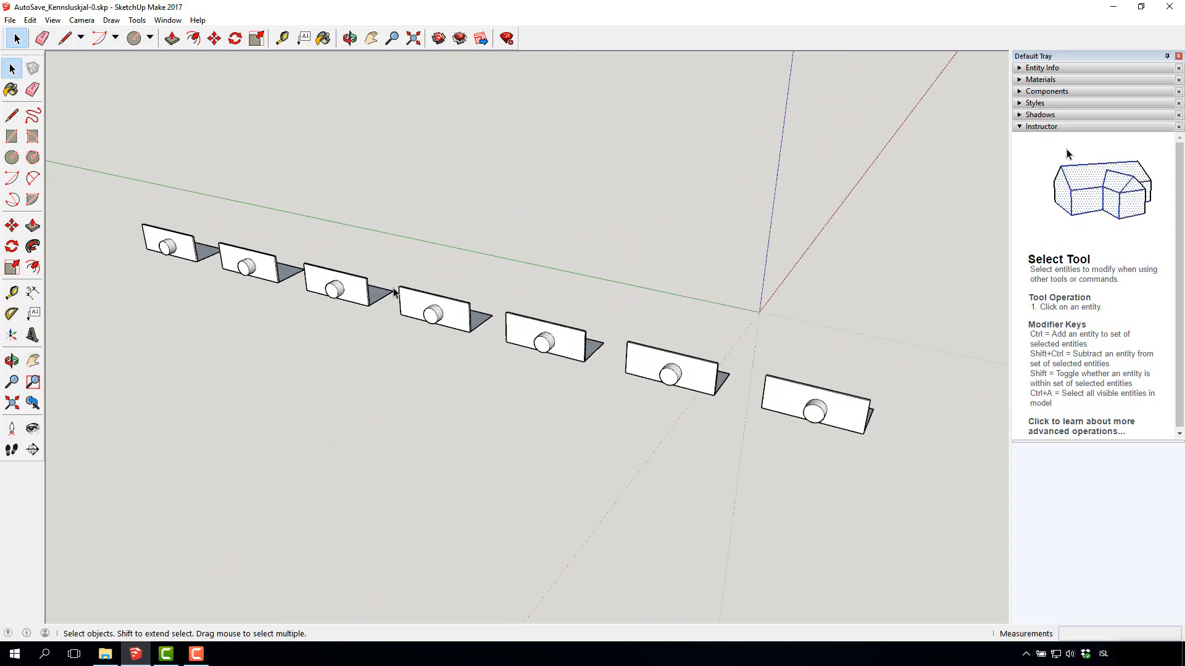
scroll(395, 293, "up", 2)
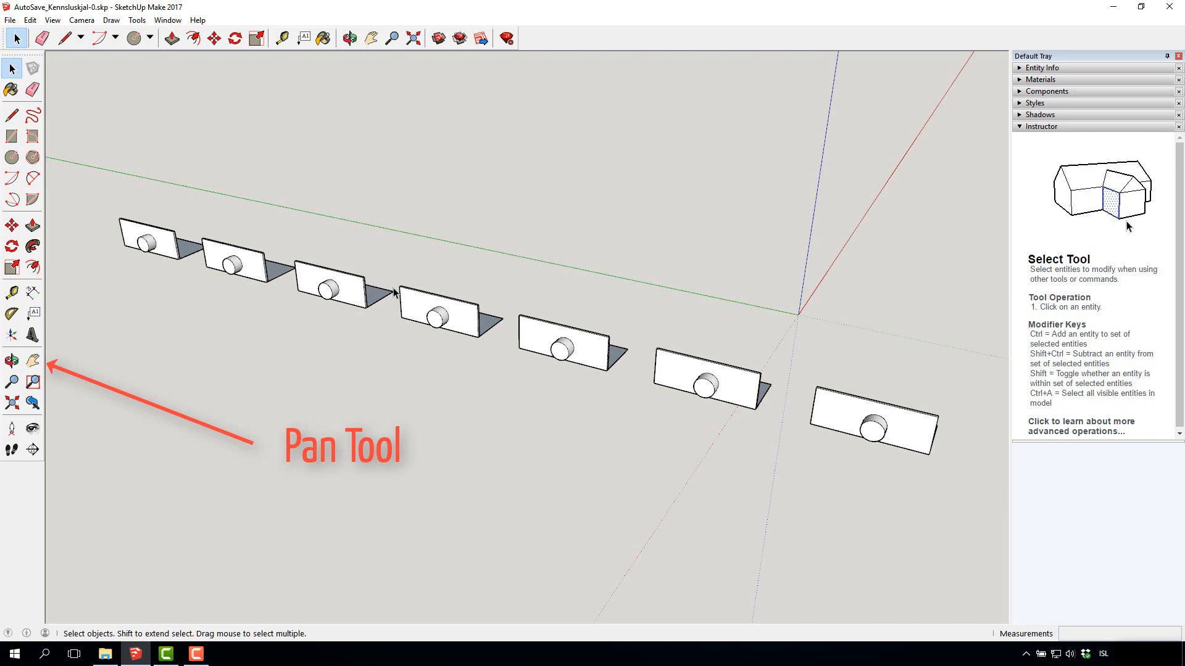
scroll(396, 299, "down", 1)
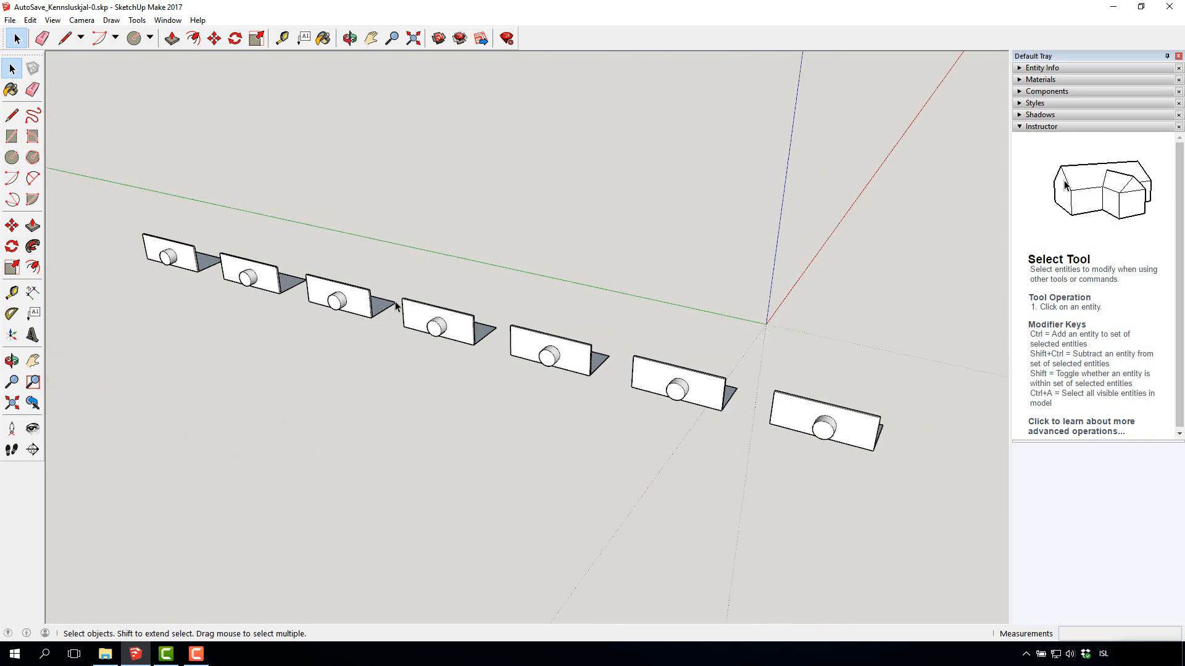
Delete the entire row of plate-and-cylinder shapes from the model.
left_click_drag(102, 145, 920, 516)
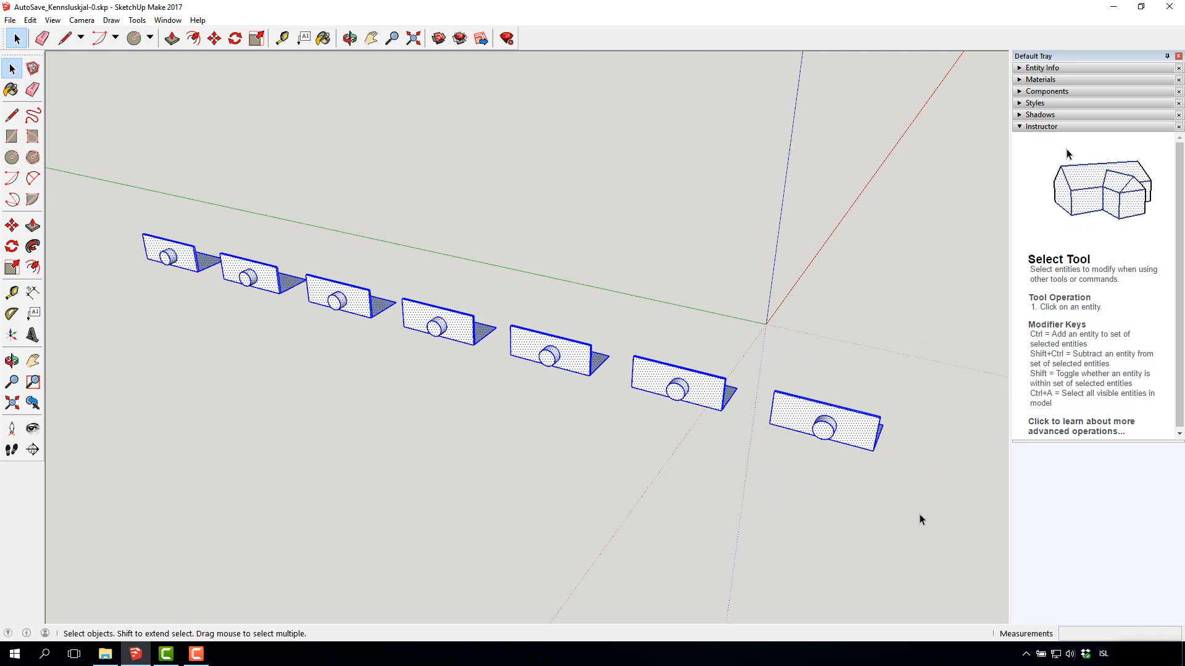
key("Delete")
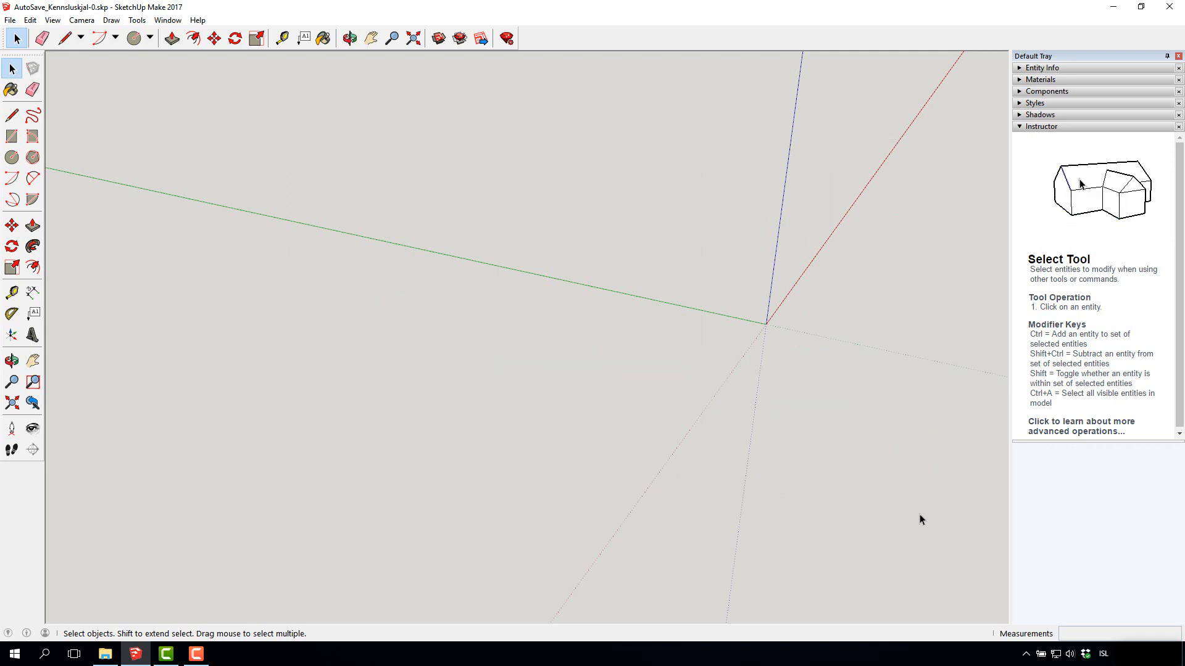
Draw a circle with a radius of about 15904 mm flat on the ground beside the green axis.
left_click(12, 157)
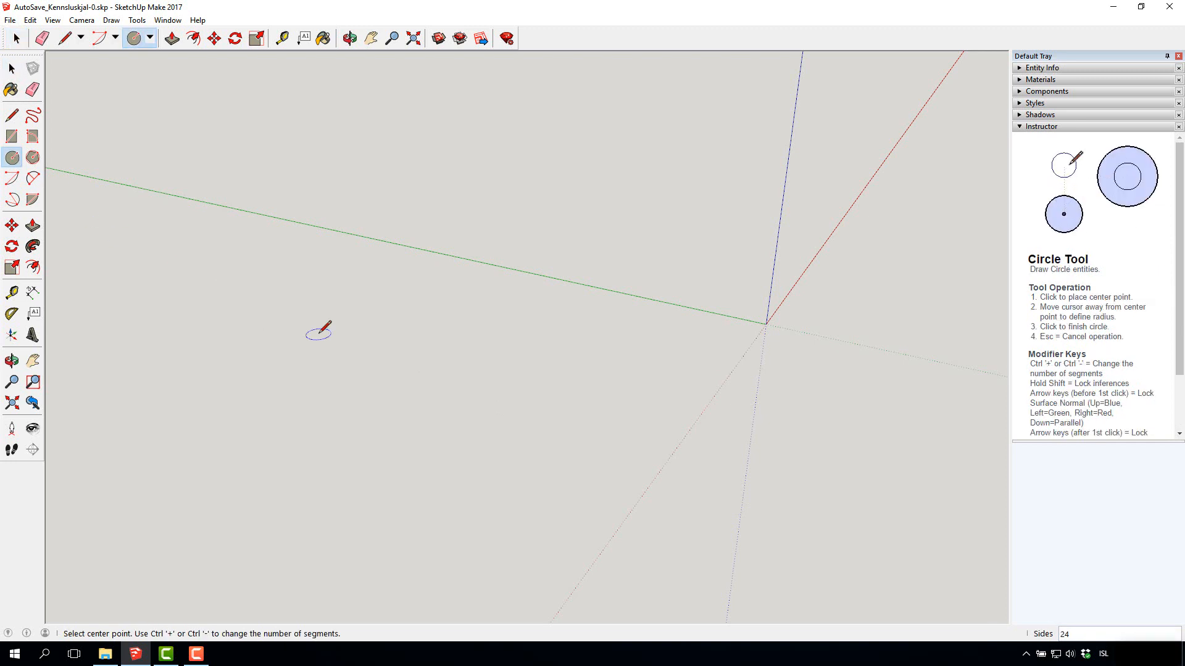
left_click(348, 383)
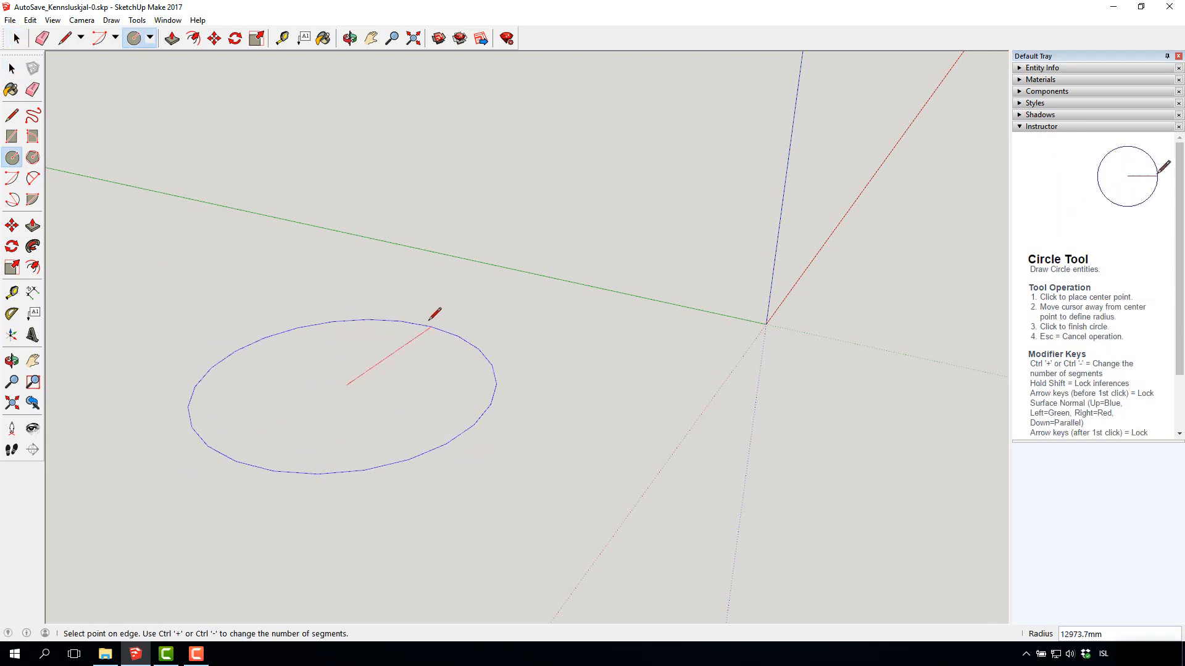
left_click(445, 308)
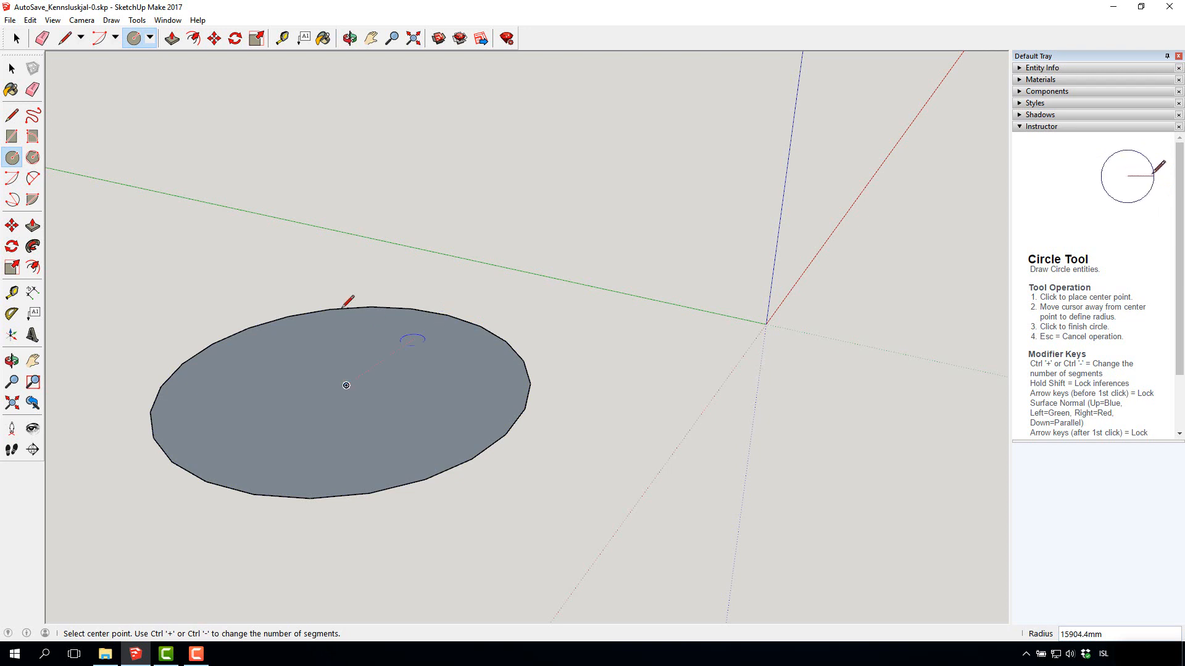
left_click(12, 68)
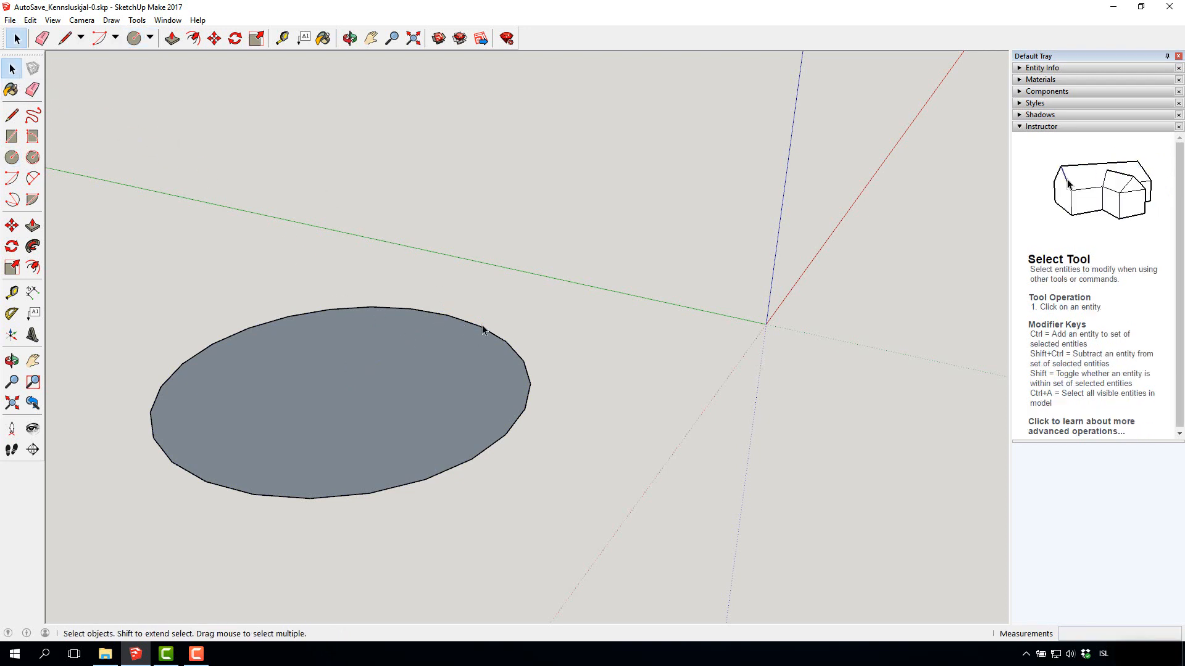
scroll(485, 332, "up", 6)
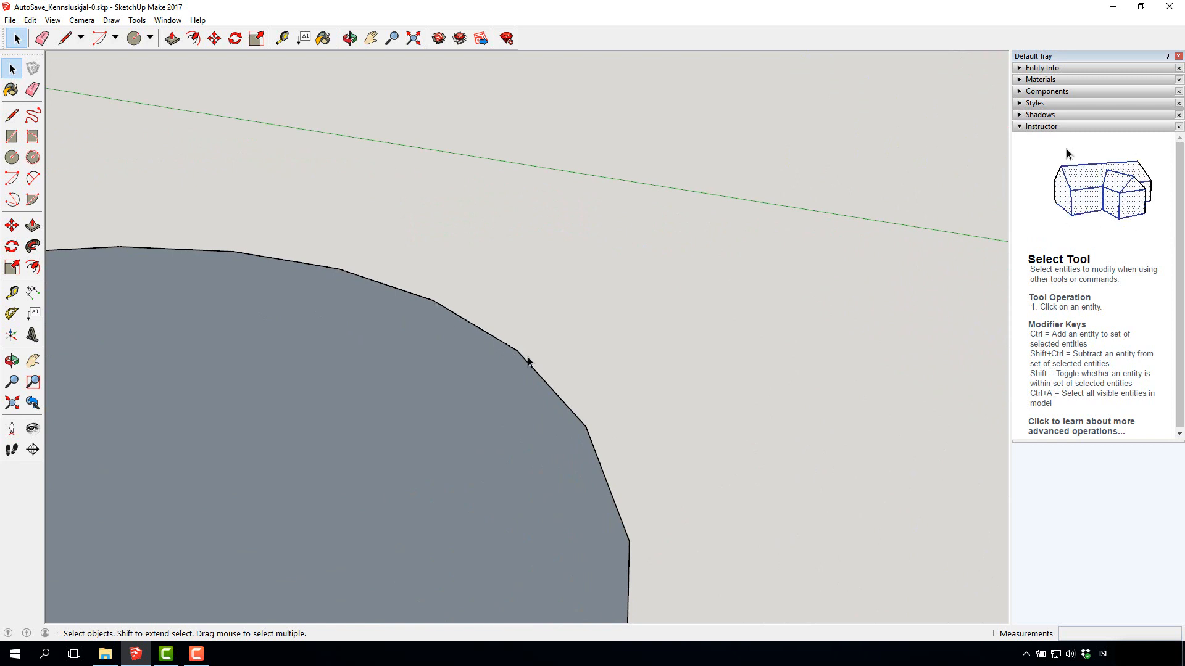
Examine the circle's edge up close and from a distance, selecting it to check how its straight segments form one curve.
scroll(530, 364, "down", 2)
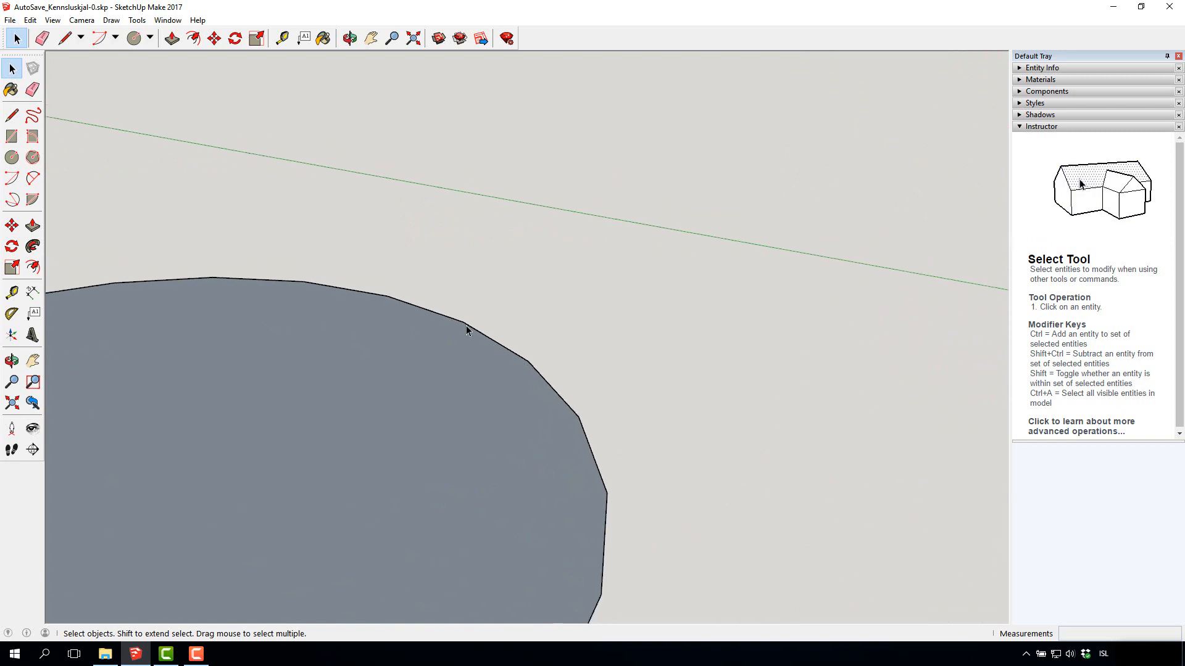
scroll(446, 310, "down", 5)
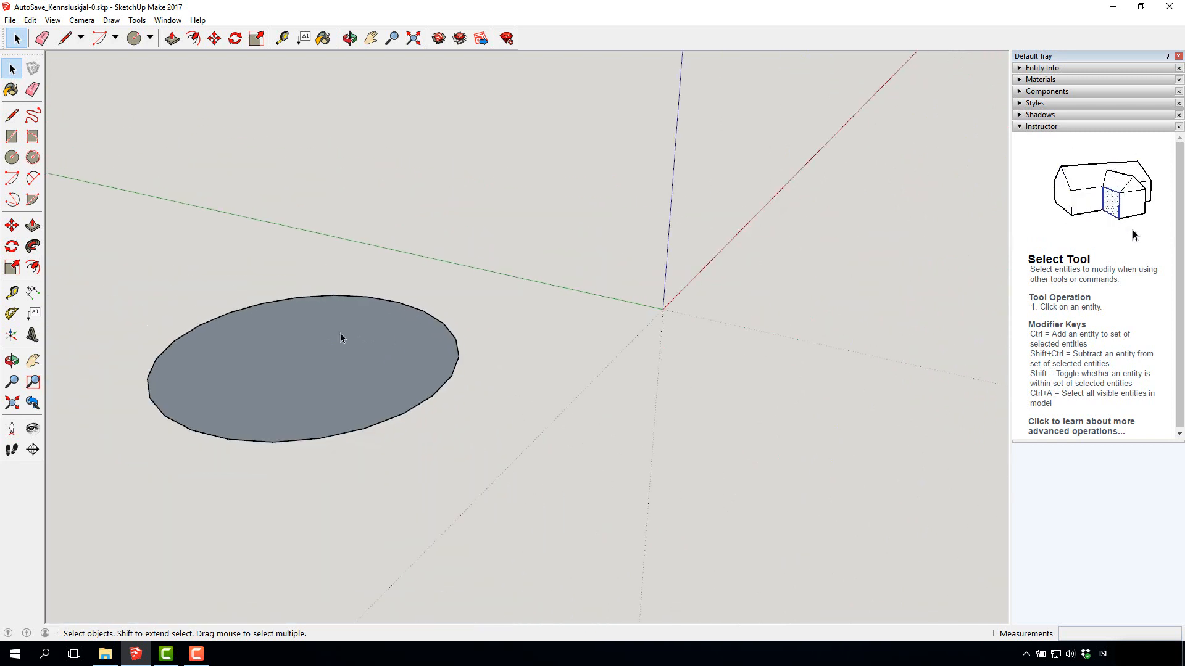
scroll(154, 322, "up", 2)
scroll(154, 323, "up", 1)
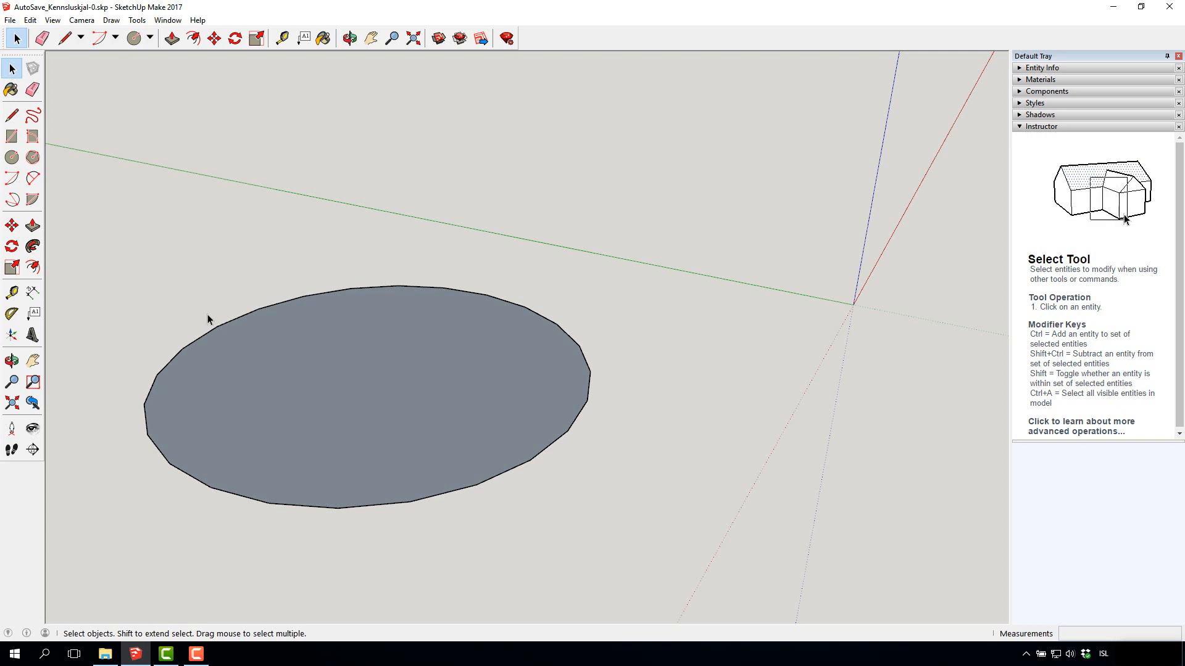
left_click(227, 321)
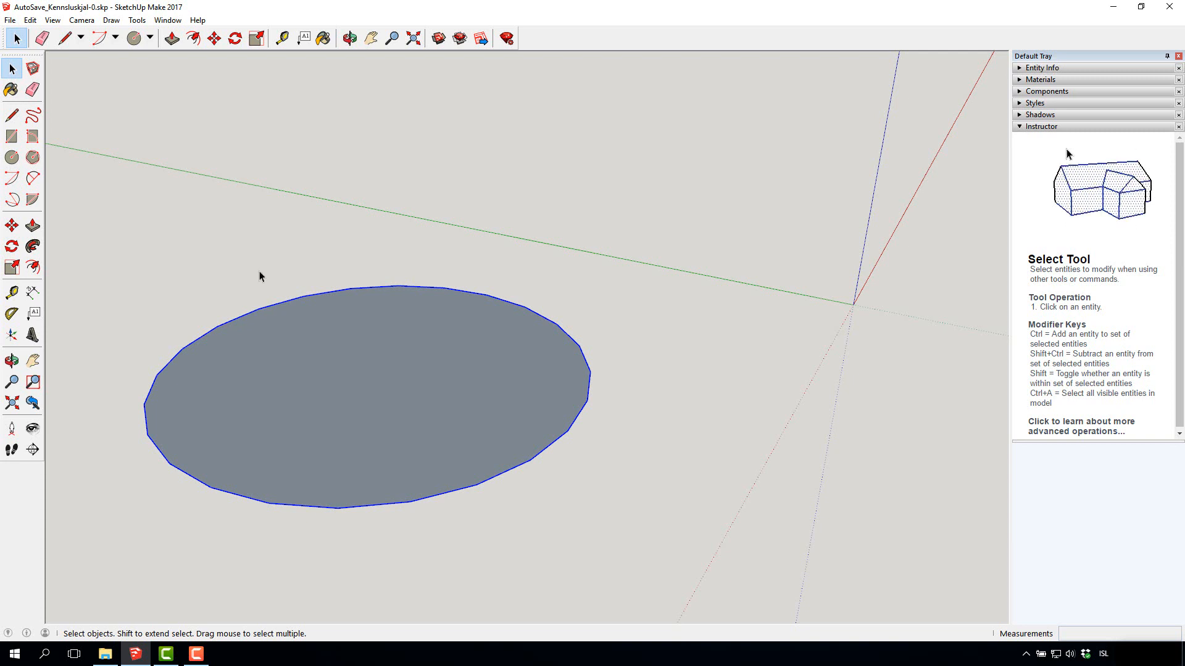
scroll(279, 249, "down", 1)
left_click(279, 249)
scroll(279, 249, "down", 5)
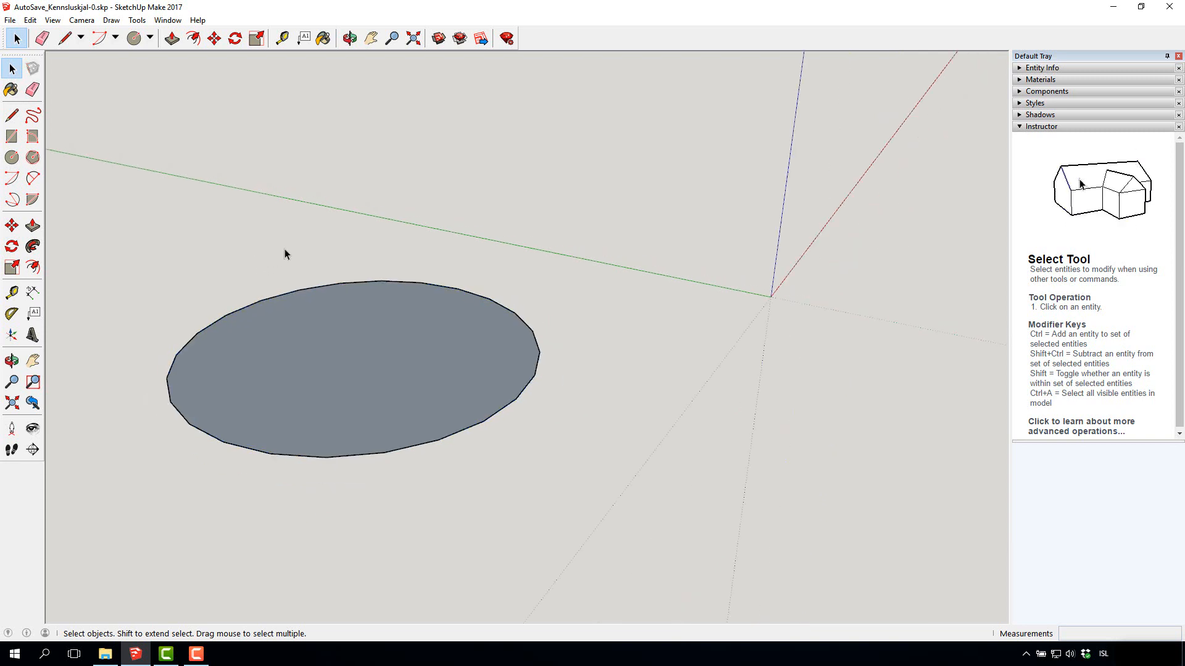
Draw a second circle with 50 sides and a radius of about 17701 mm on the ground in front of the origin.
left_click(12, 158)
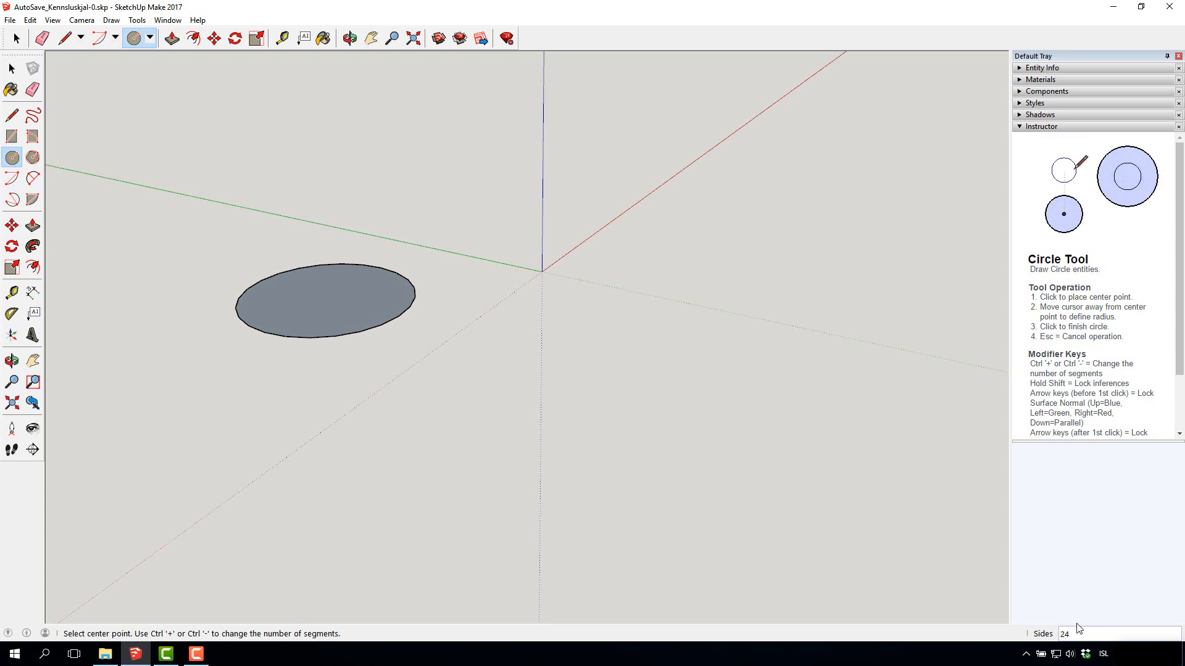
type("50")
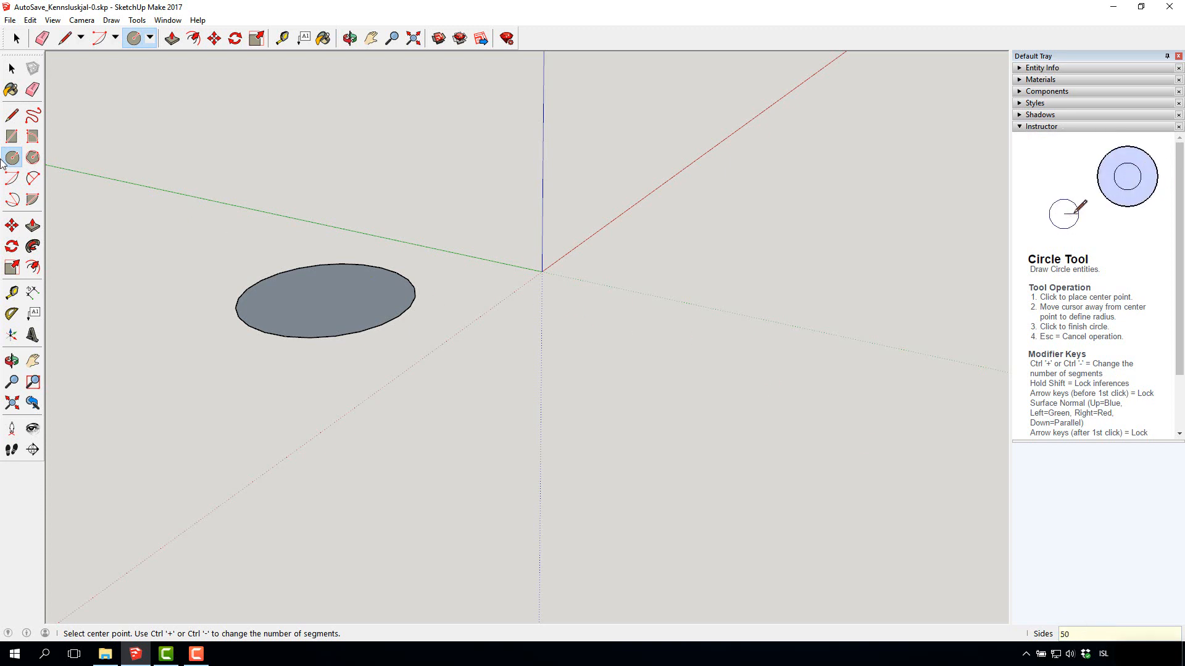
left_click(509, 365)
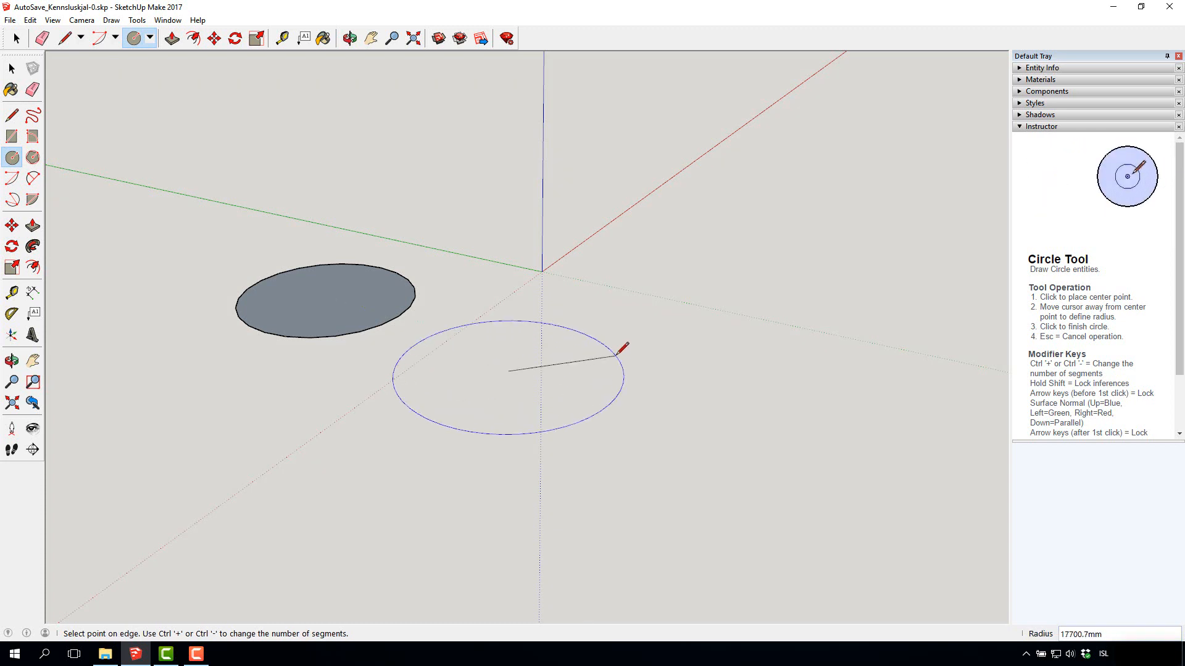
left_click(616, 355)
scroll(455, 349, "up", 4)
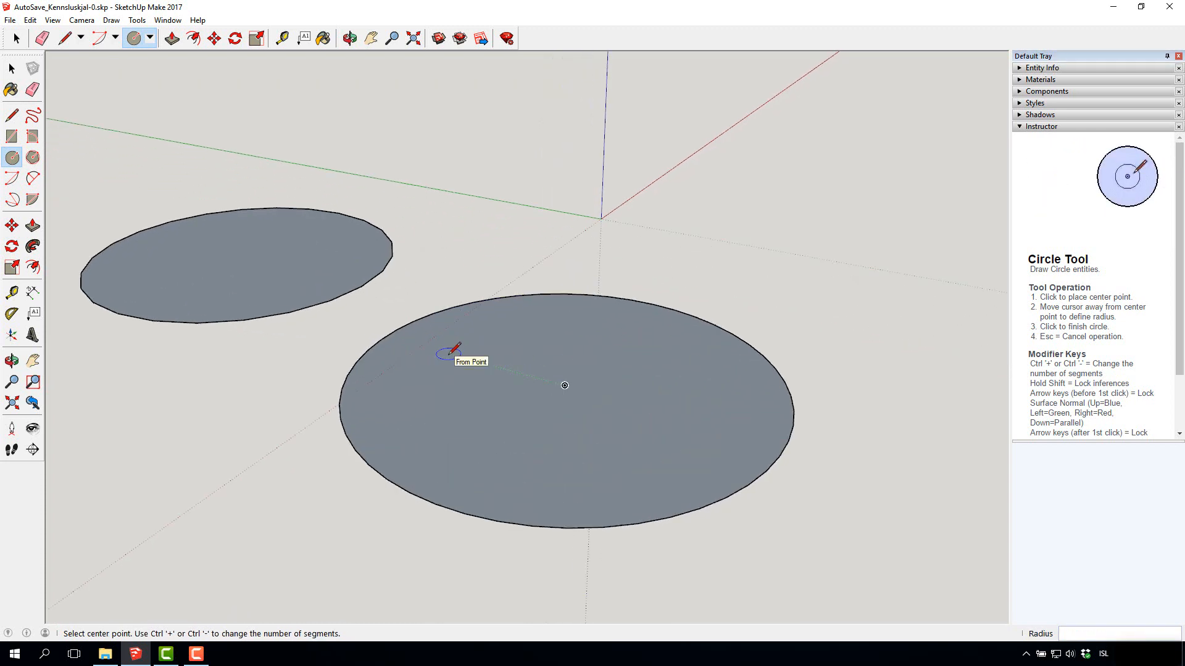
scroll(463, 322, "up", 3)
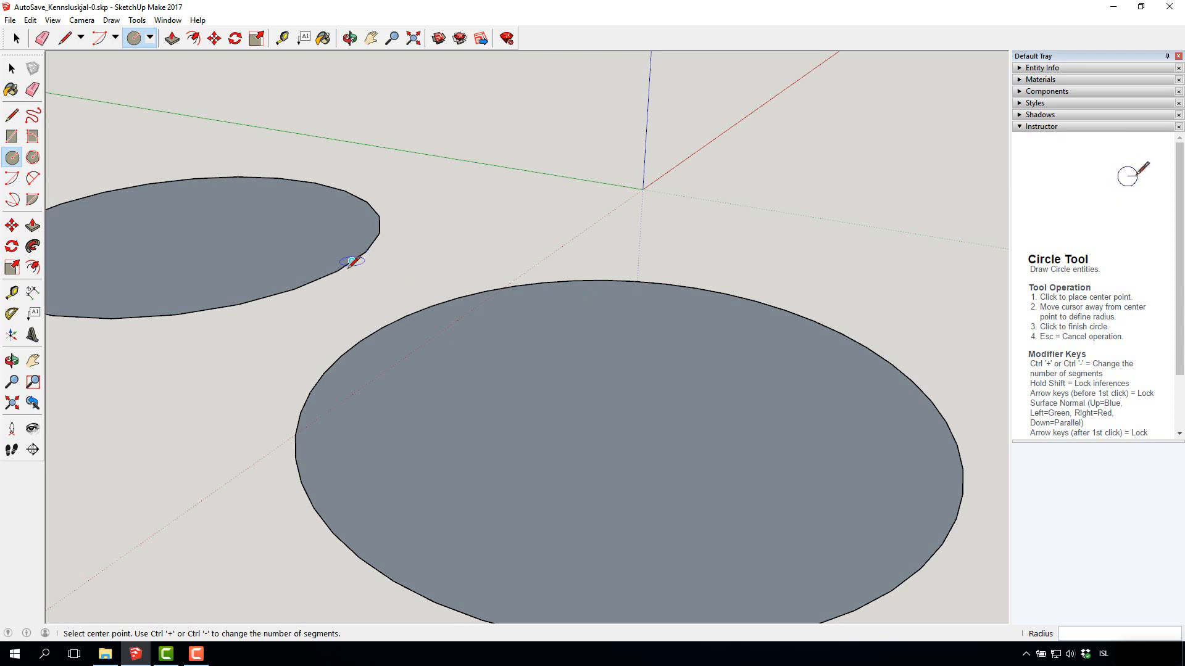
scroll(352, 262, "down", 3)
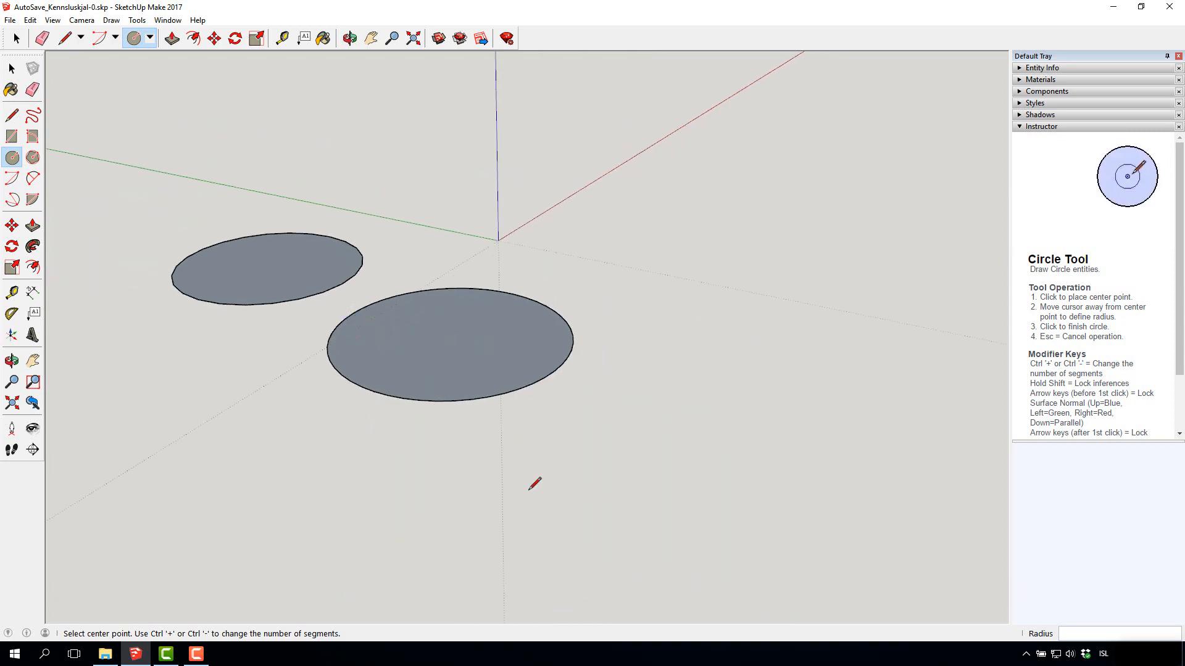
Draw a third circle with 70 sides and a radius of about 12612 mm on the ground, just touching the 50-sided circle.
left_click(12, 158)
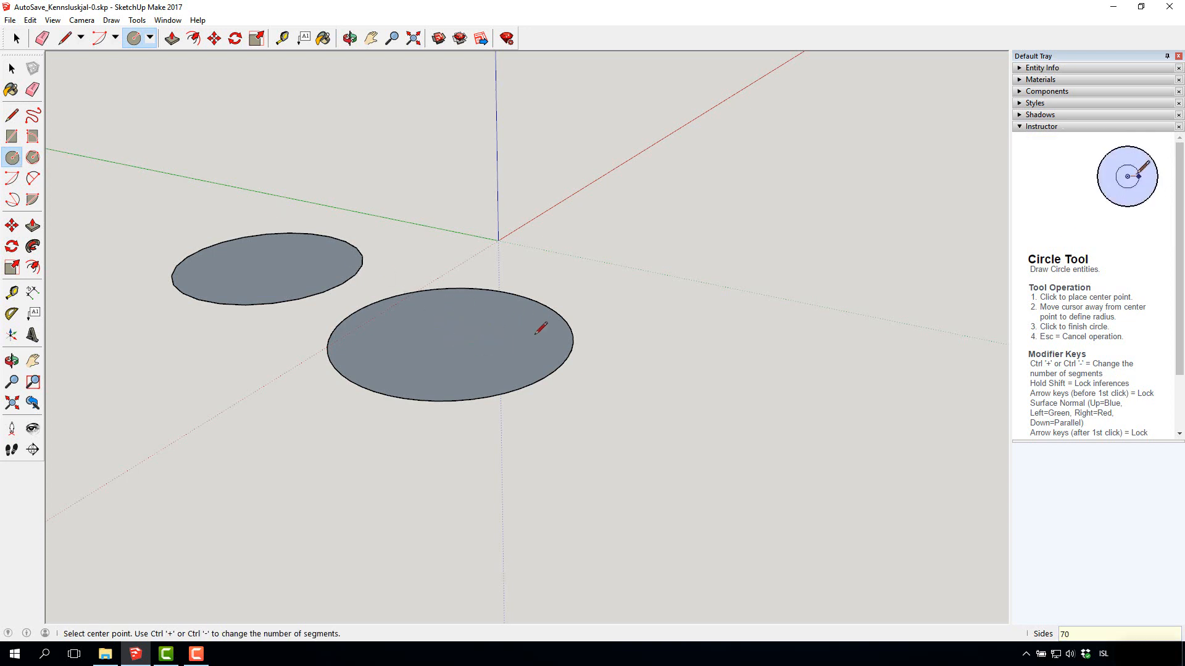
left_click(645, 393)
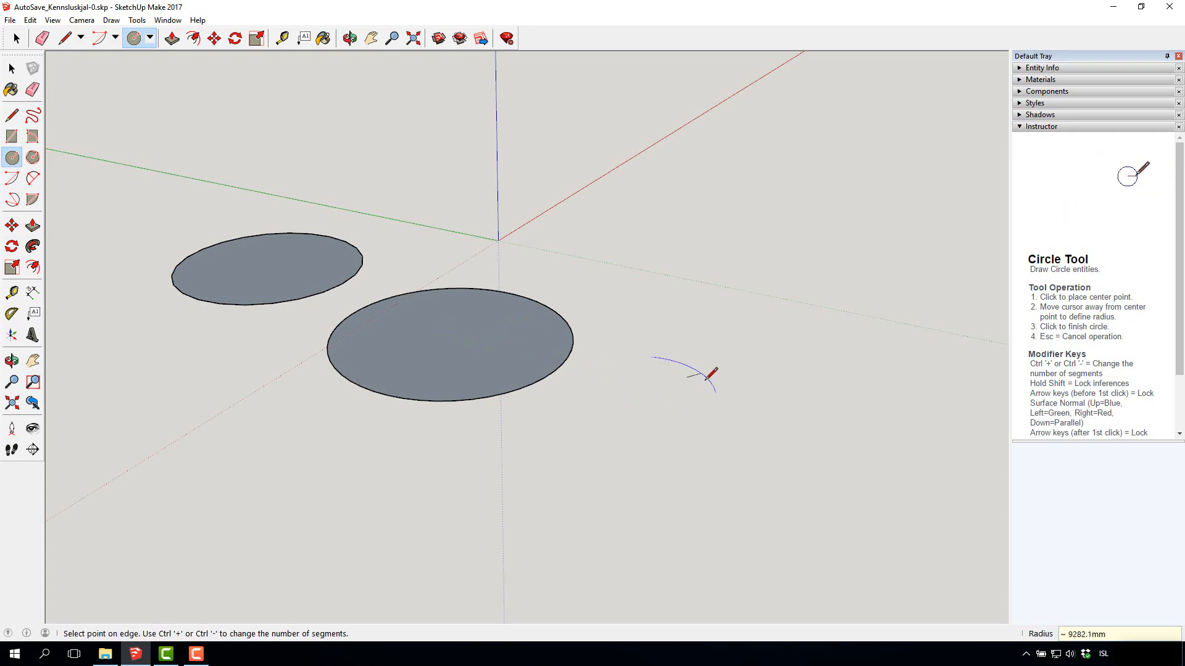
left_click(743, 367)
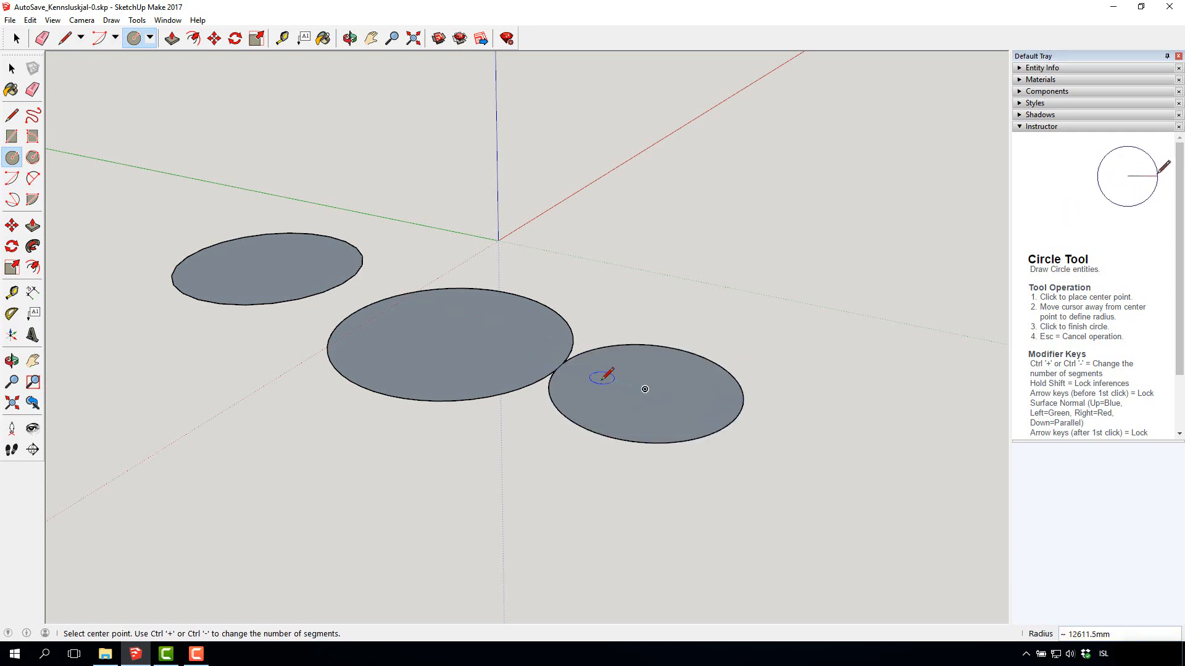
scroll(582, 353, "up", 5)
scroll(537, 359, "up", 1)
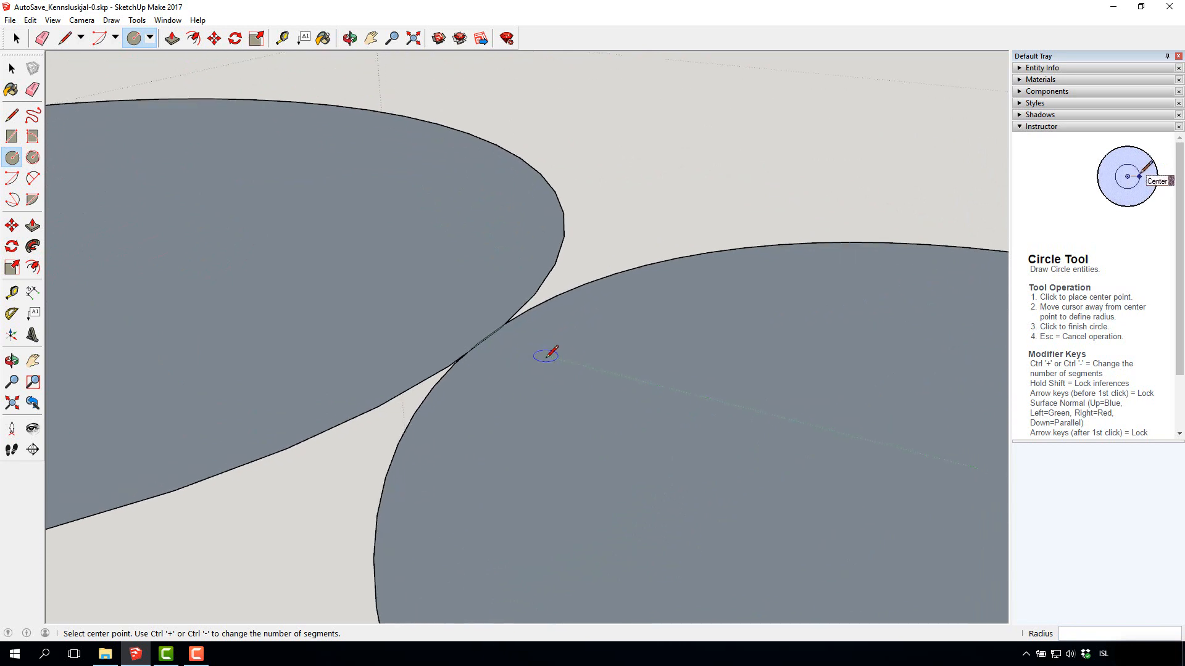
scroll(553, 355, "down", 4)
scroll(561, 361, "down", 3)
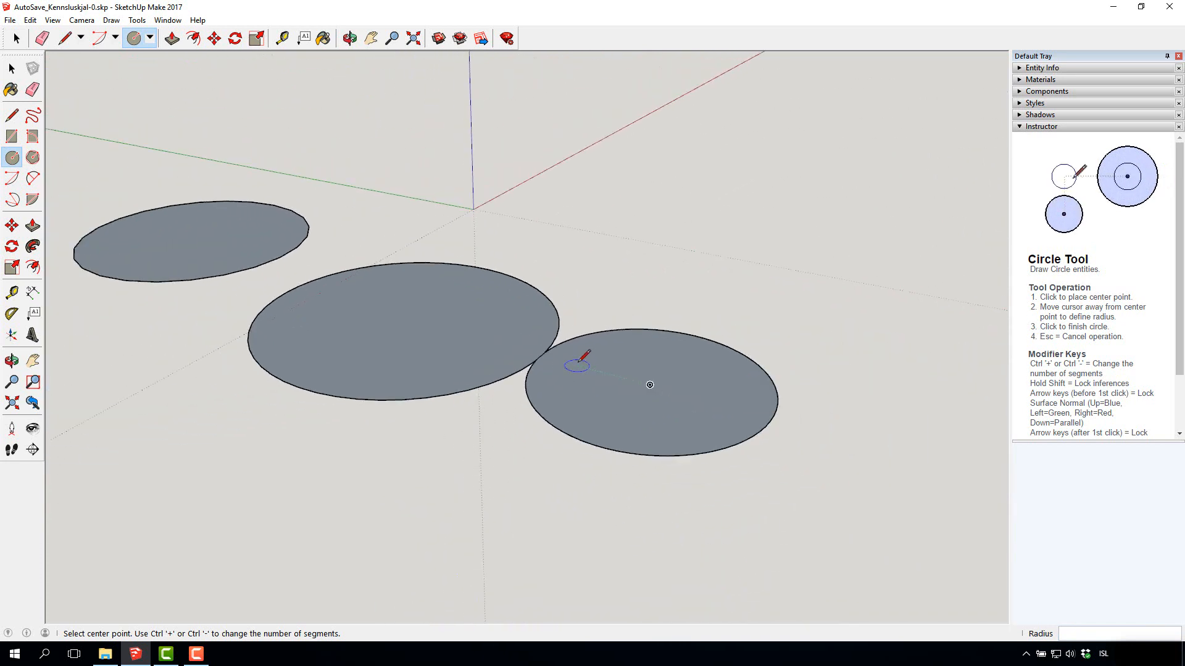
scroll(257, 316, "up", 2)
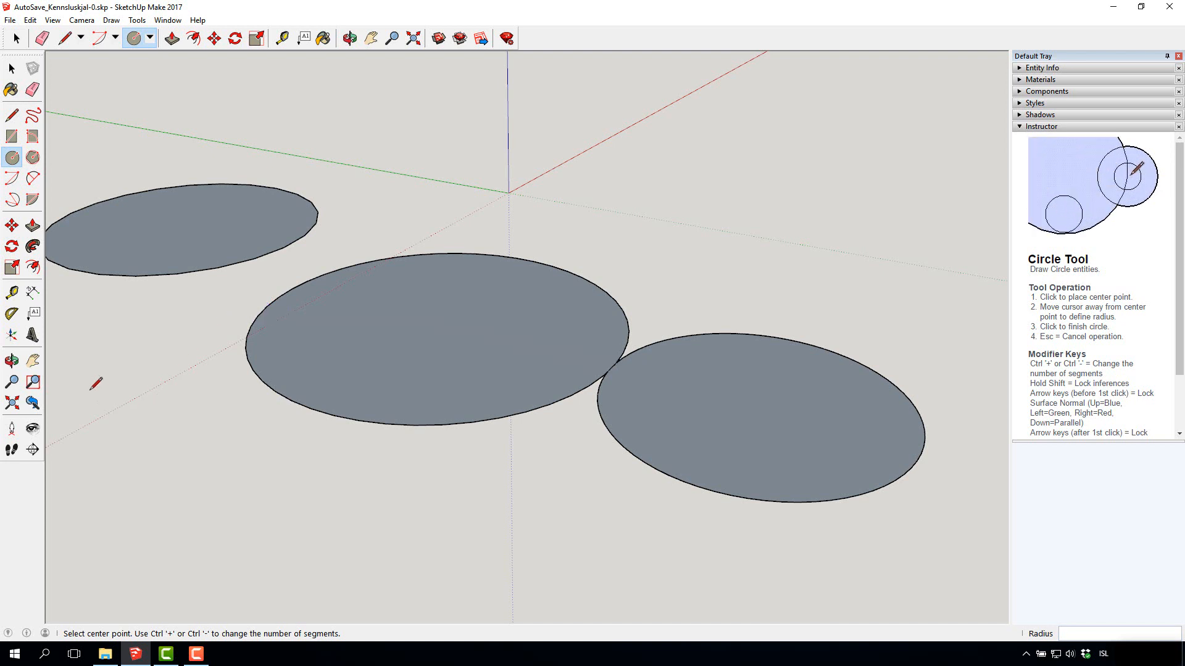
Draw an arc with the default 12 sides on the ground beyond the three circles, setting its center, start and end points.
left_click(11, 178)
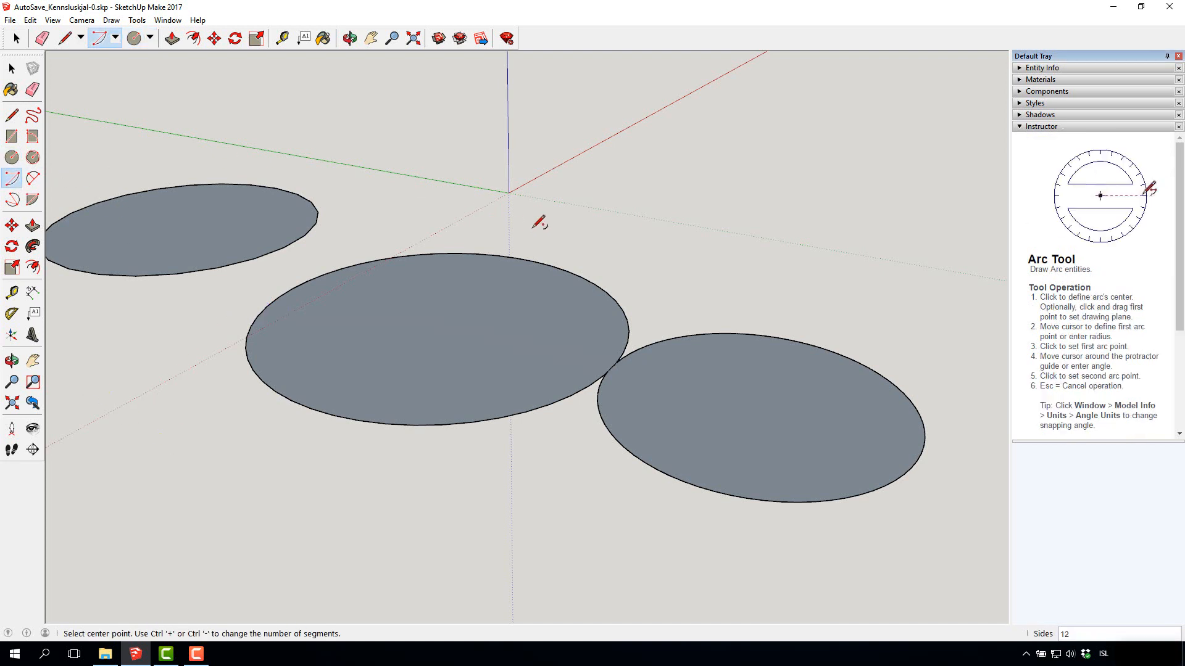
left_click(632, 196)
left_click(802, 199)
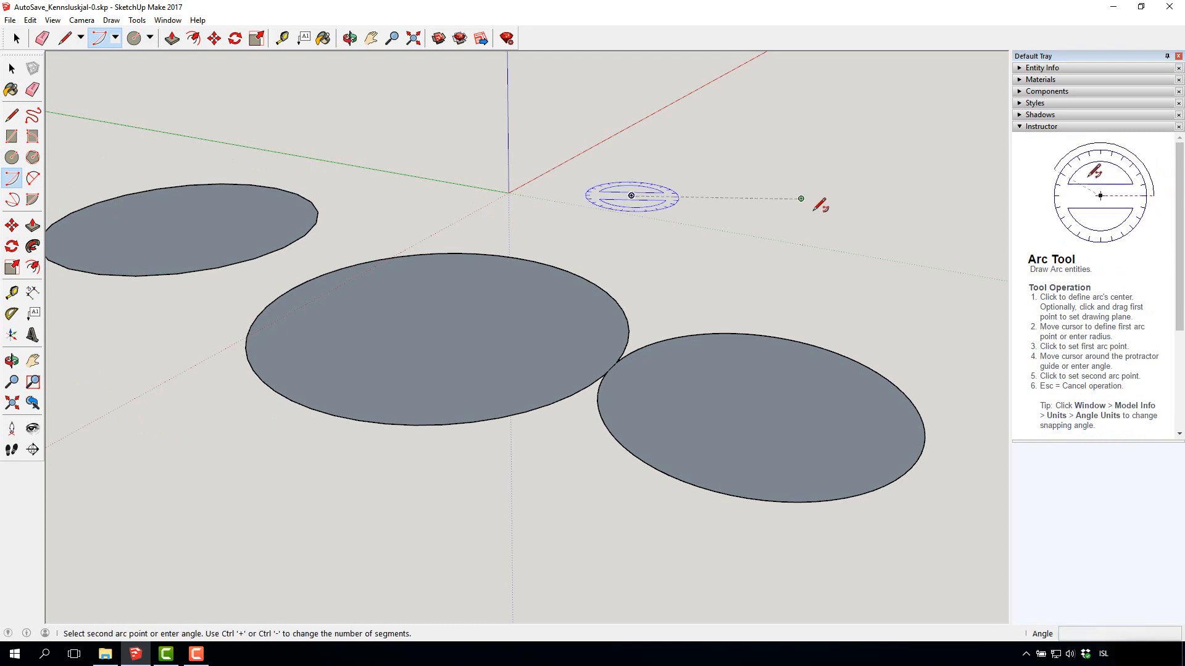
left_click(735, 301)
scroll(805, 222, "up", 10)
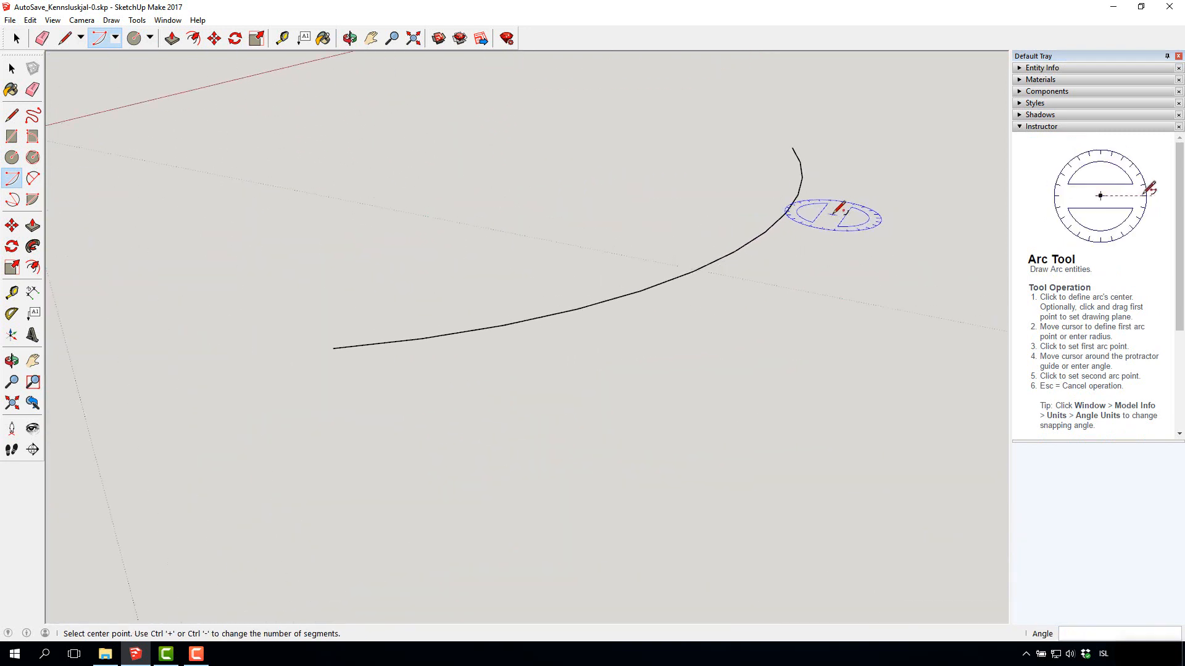
scroll(817, 204, "up", 1)
scroll(812, 198, "down", 5)
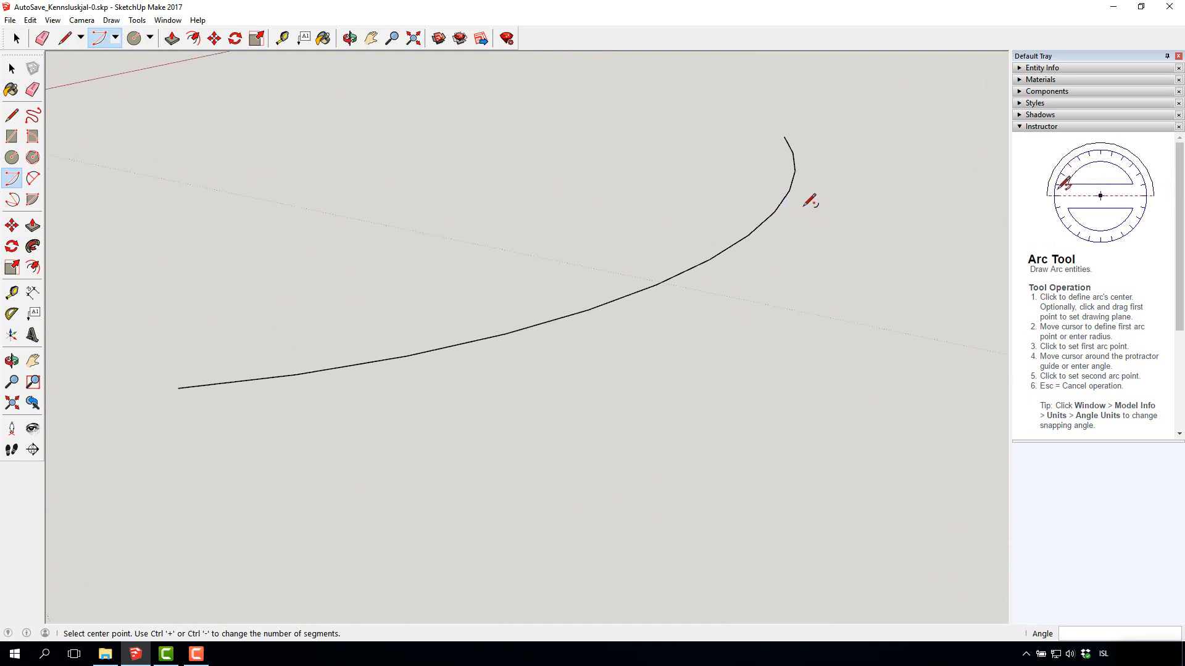
Draw a second arc with 30 sides and an angle of about 83.9 degrees, starting on the first arc.
left_click(35, 179)
left_click(13, 179)
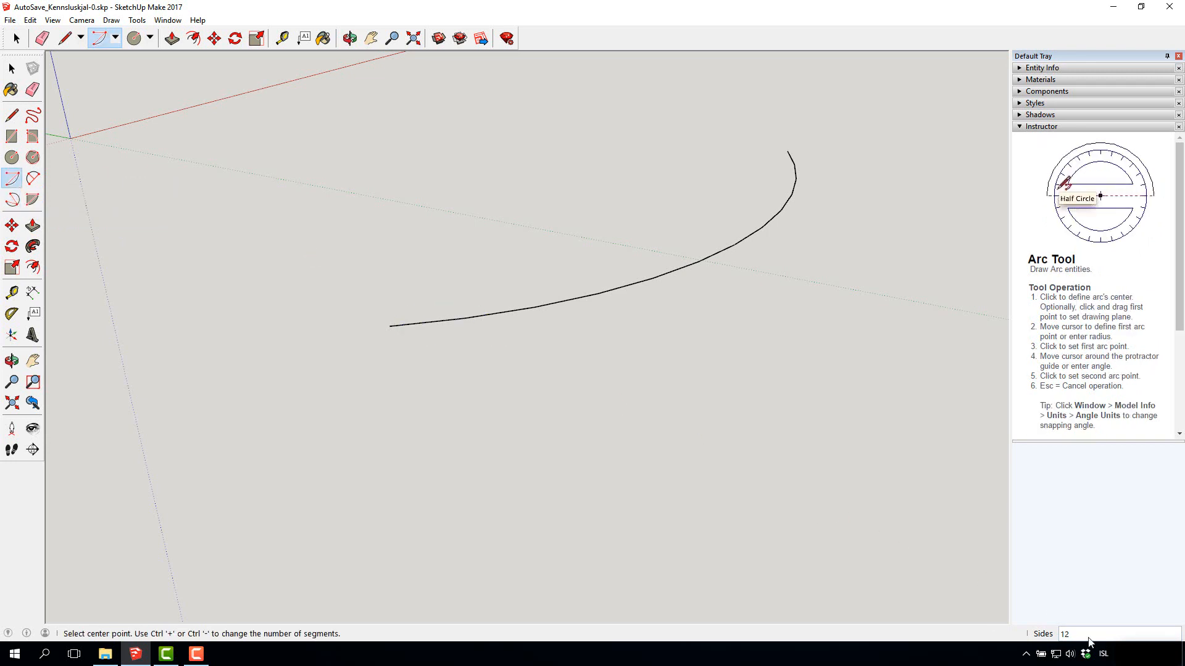
type("30")
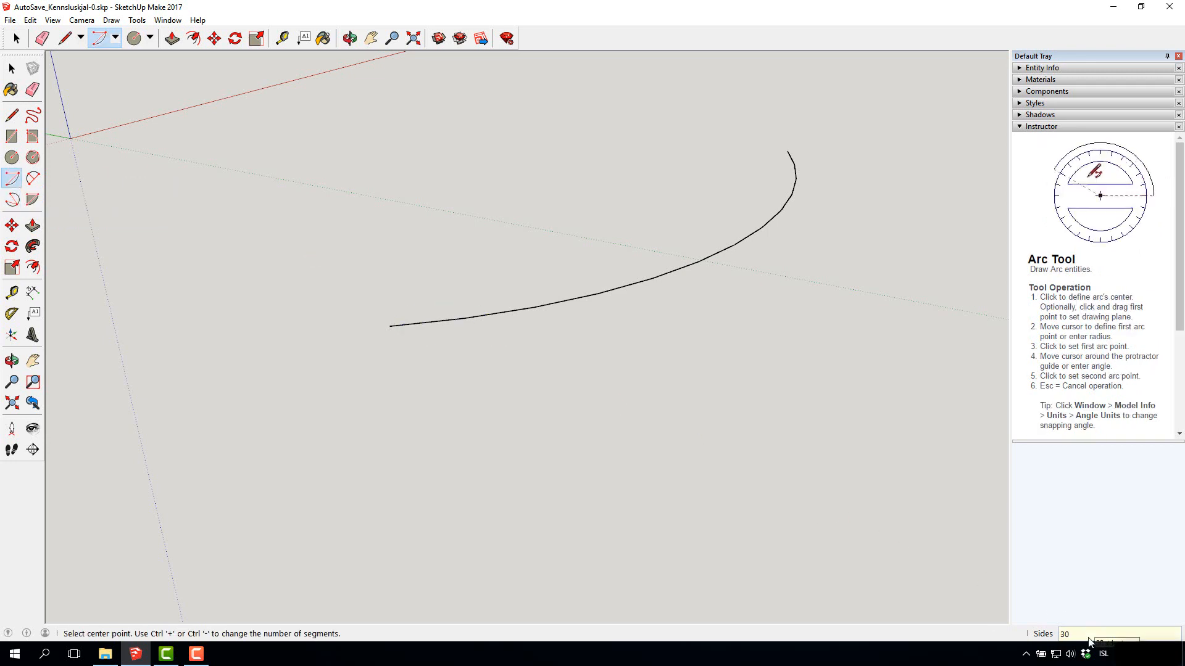
left_click(337, 277)
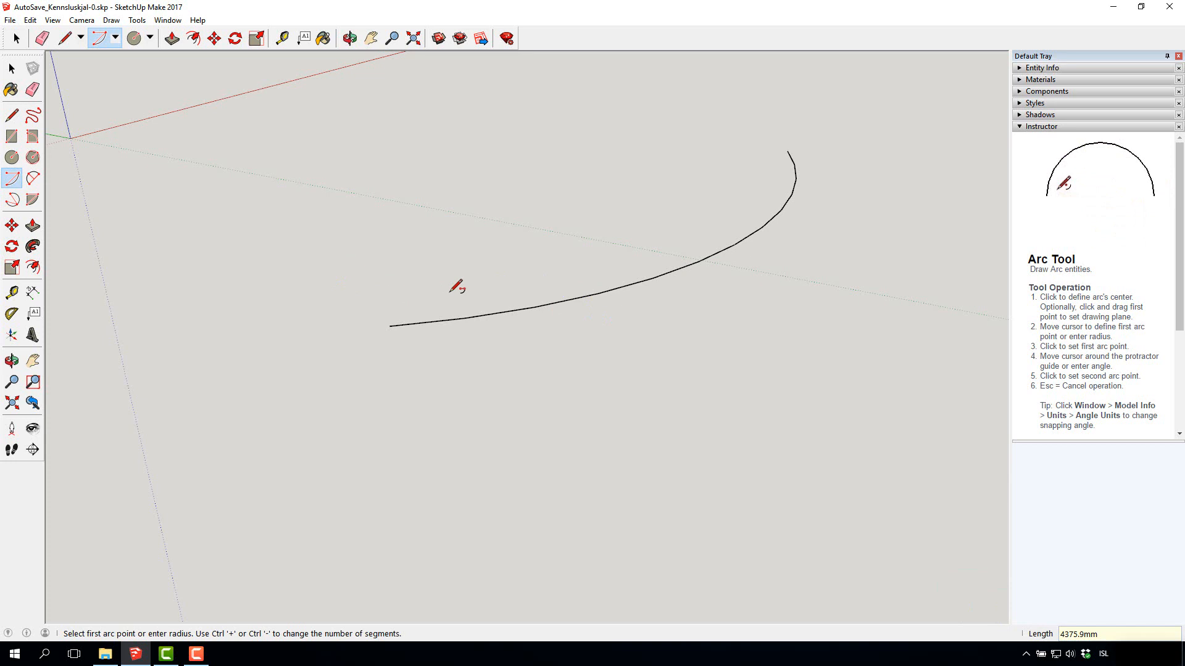
left_click(562, 300)
left_click(213, 417)
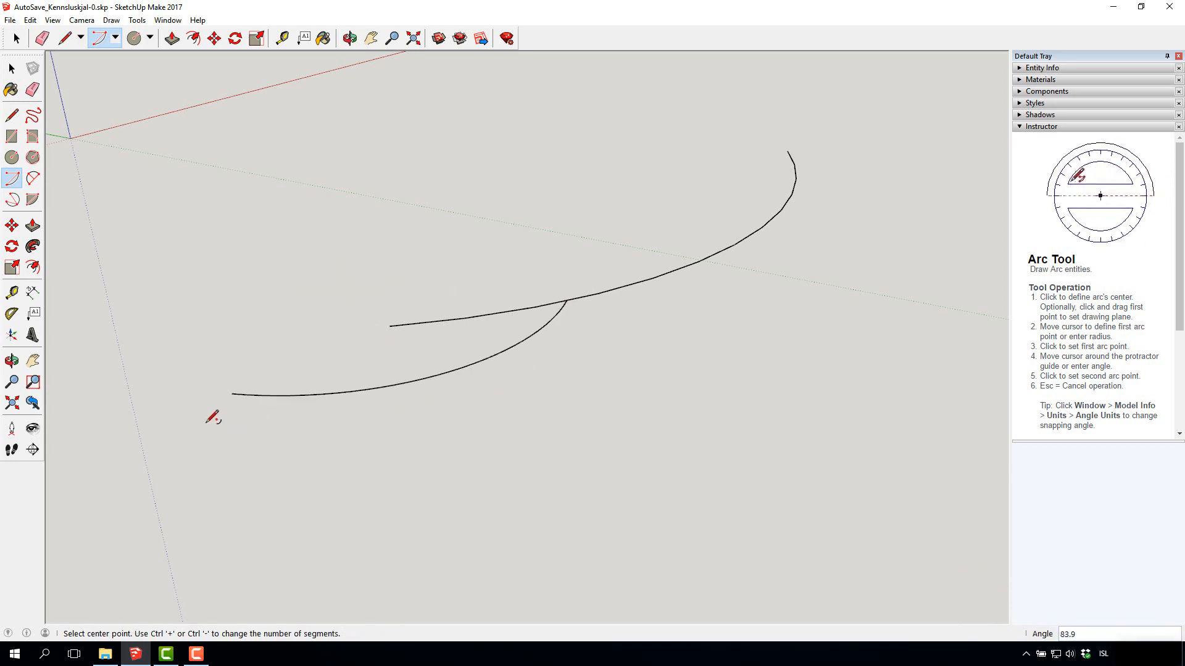
scroll(166, 376, "up", 3)
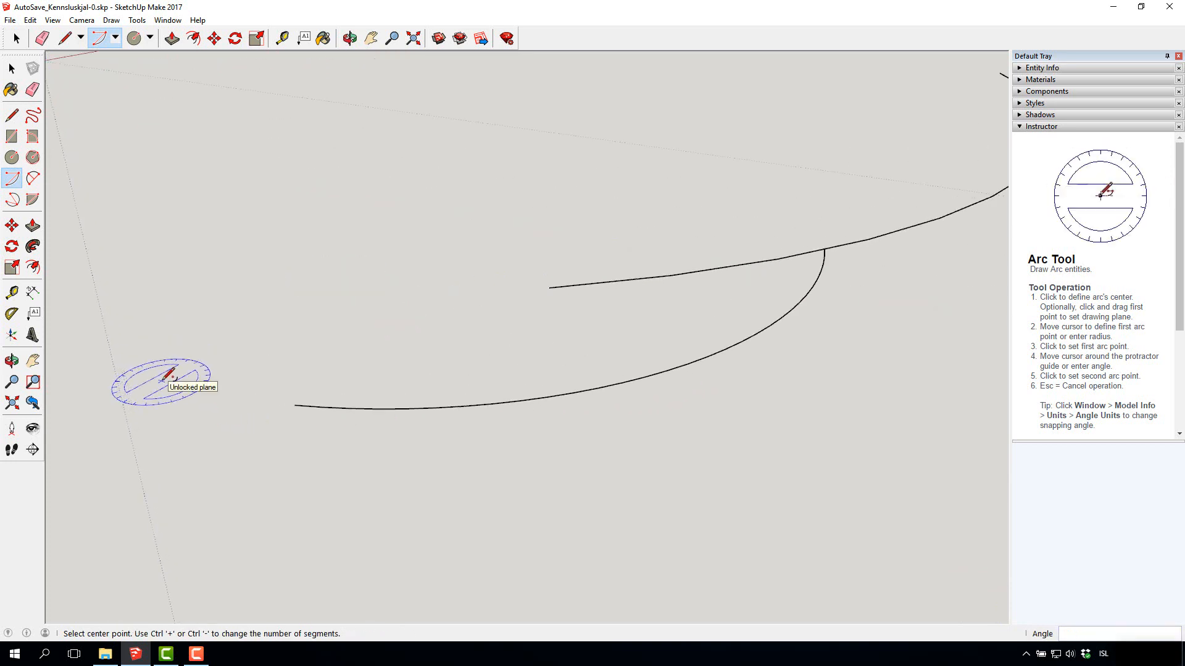
scroll(174, 375, "down", 6)
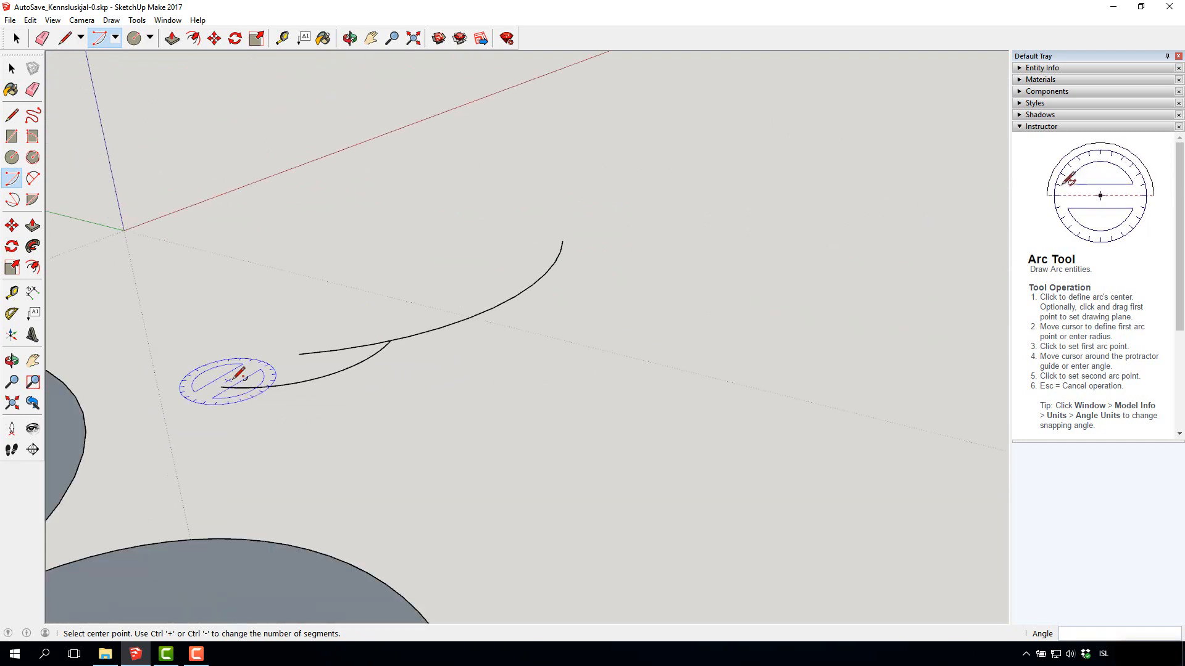
scroll(172, 392, "up", 3)
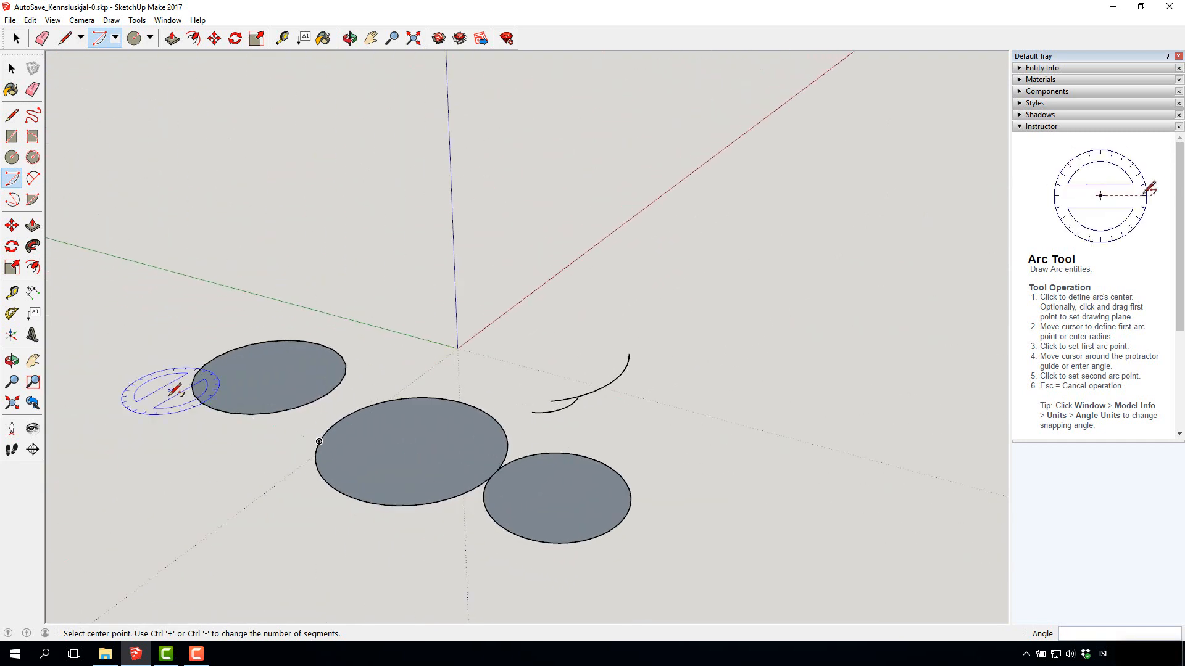
Delete all three circles and both arcs from the model.
left_click(12, 69)
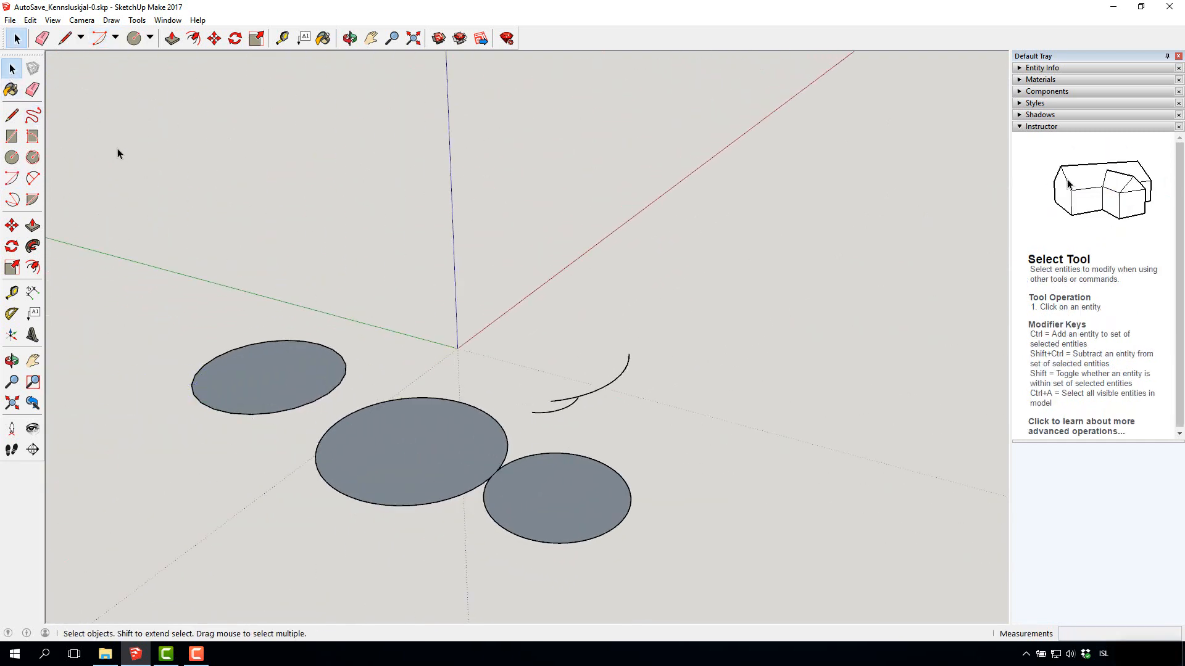
left_click_drag(101, 142, 735, 591)
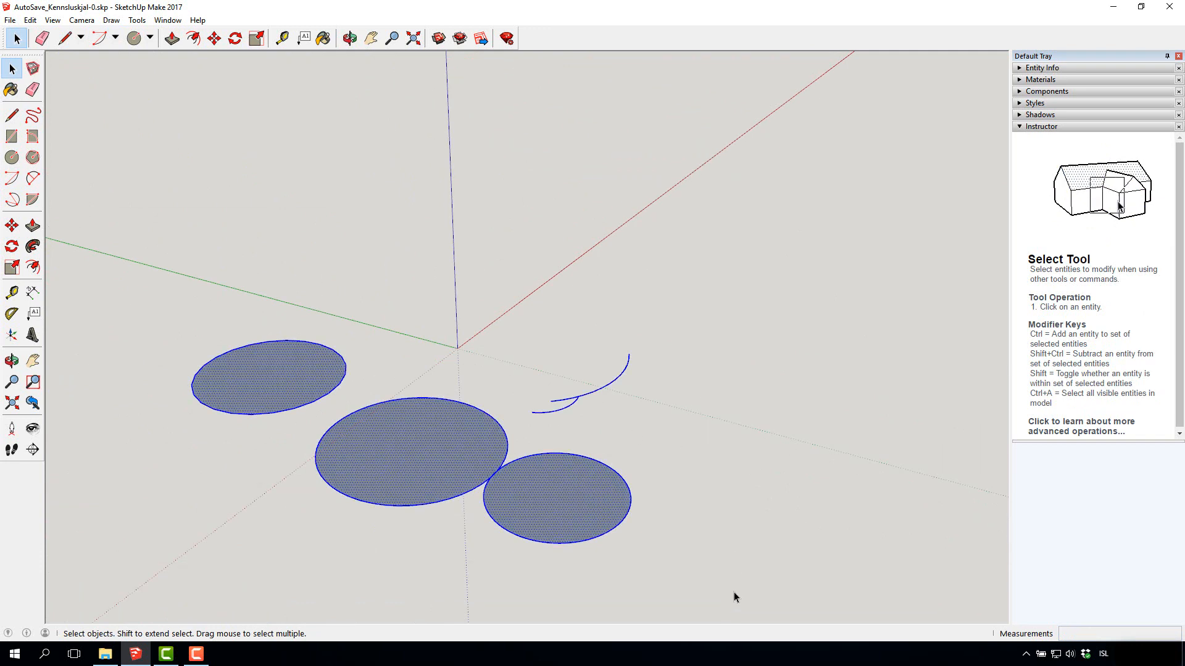
key("Delete")
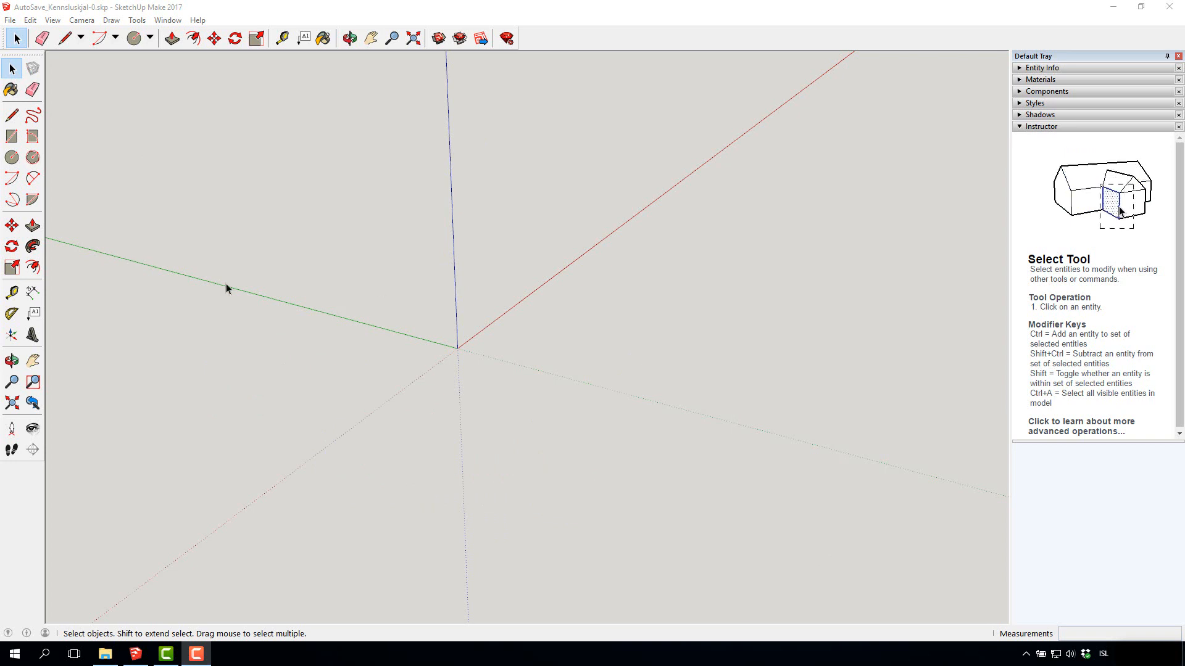
Draw a closed irregular outline of 17 connected straight lines around the origin, ending at its starting point.
key("r")
key("l")
left_click(348, 407)
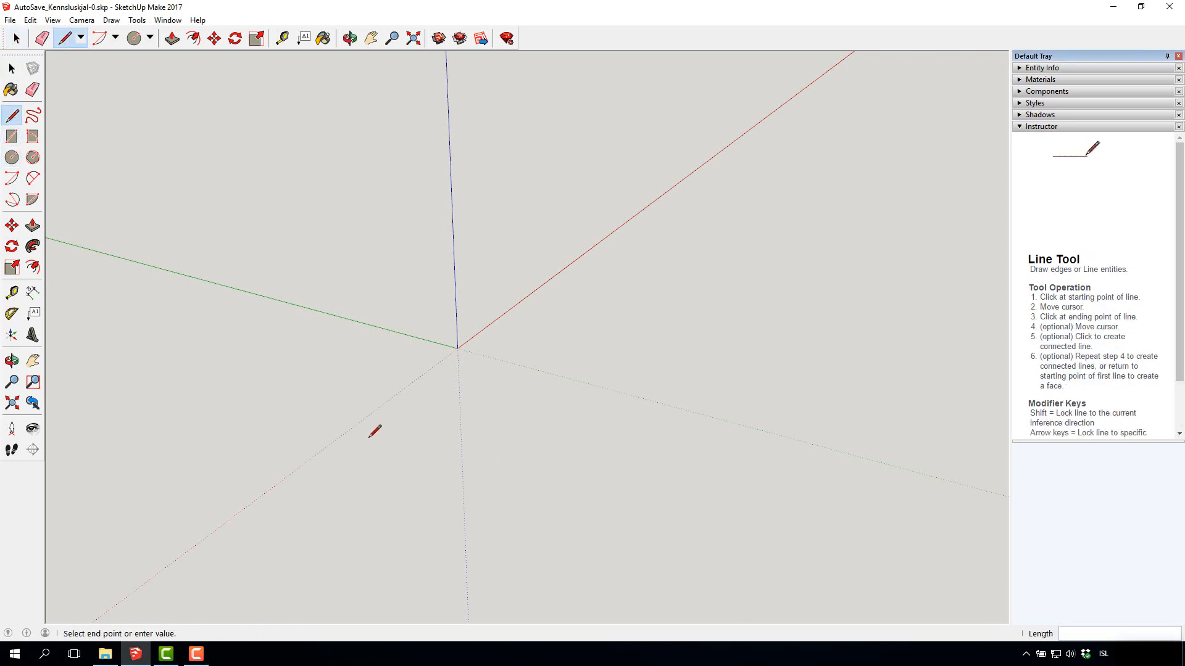
left_click(380, 467)
left_click(455, 470)
left_click(505, 511)
left_click(567, 483)
left_click(569, 434)
left_click(659, 417)
left_click(685, 385)
left_click(691, 322)
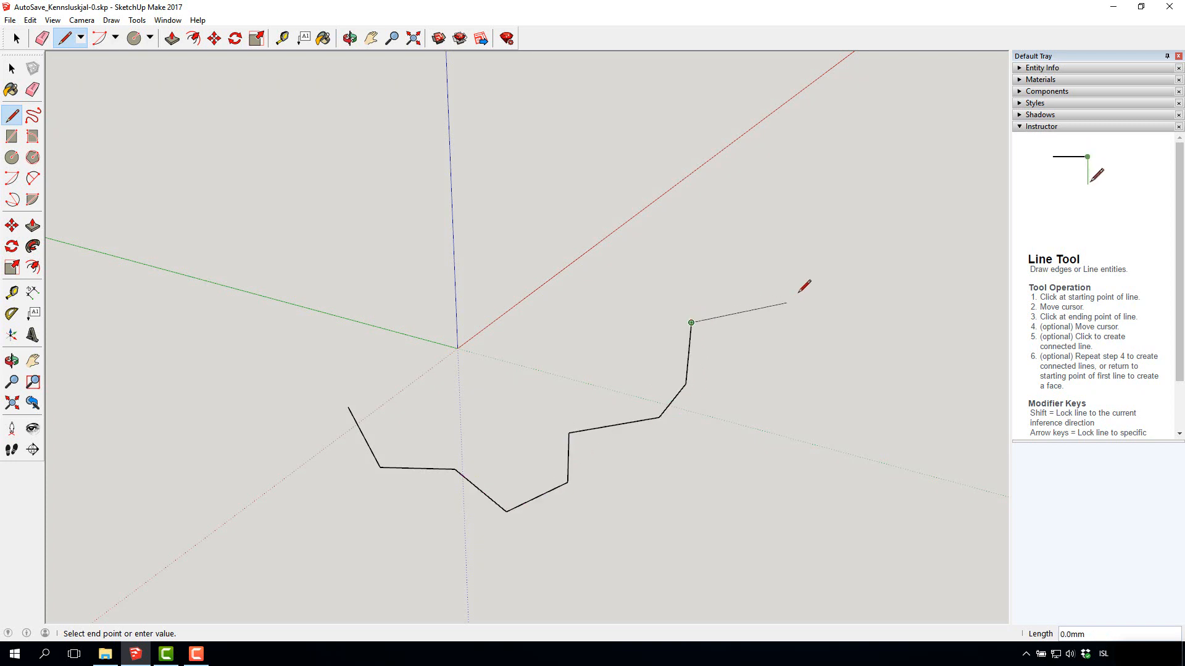
left_click(788, 303)
left_click(795, 251)
left_click(733, 218)
left_click(556, 167)
left_click(555, 240)
left_click(467, 261)
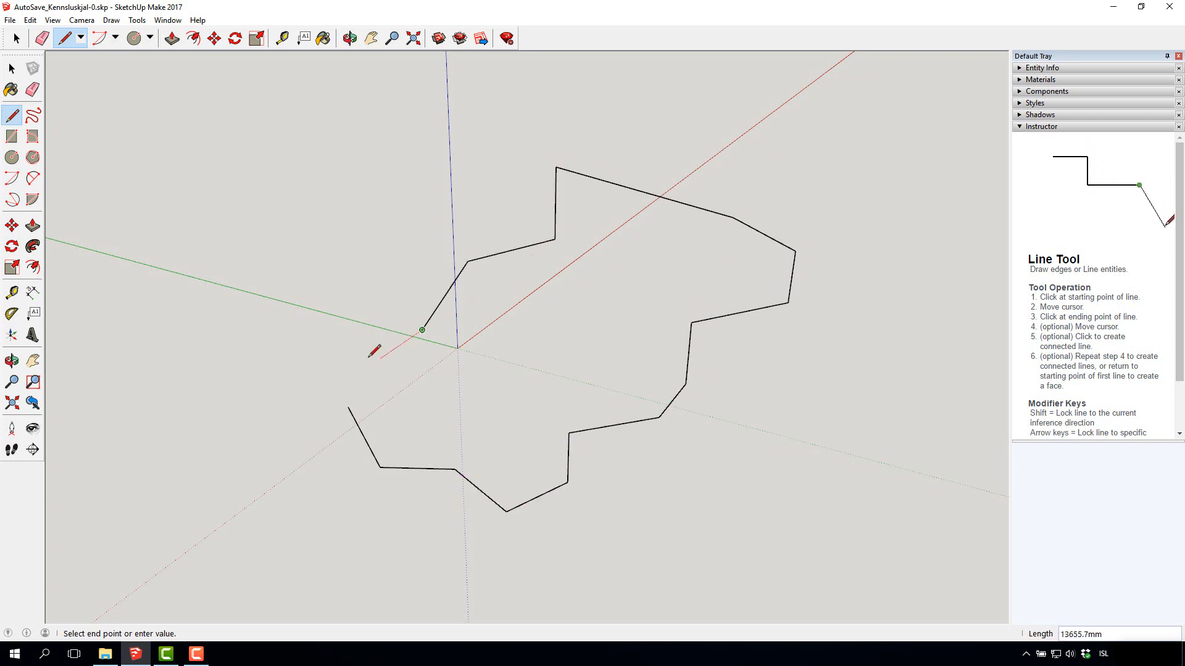
left_click(422, 330)
left_click(371, 365)
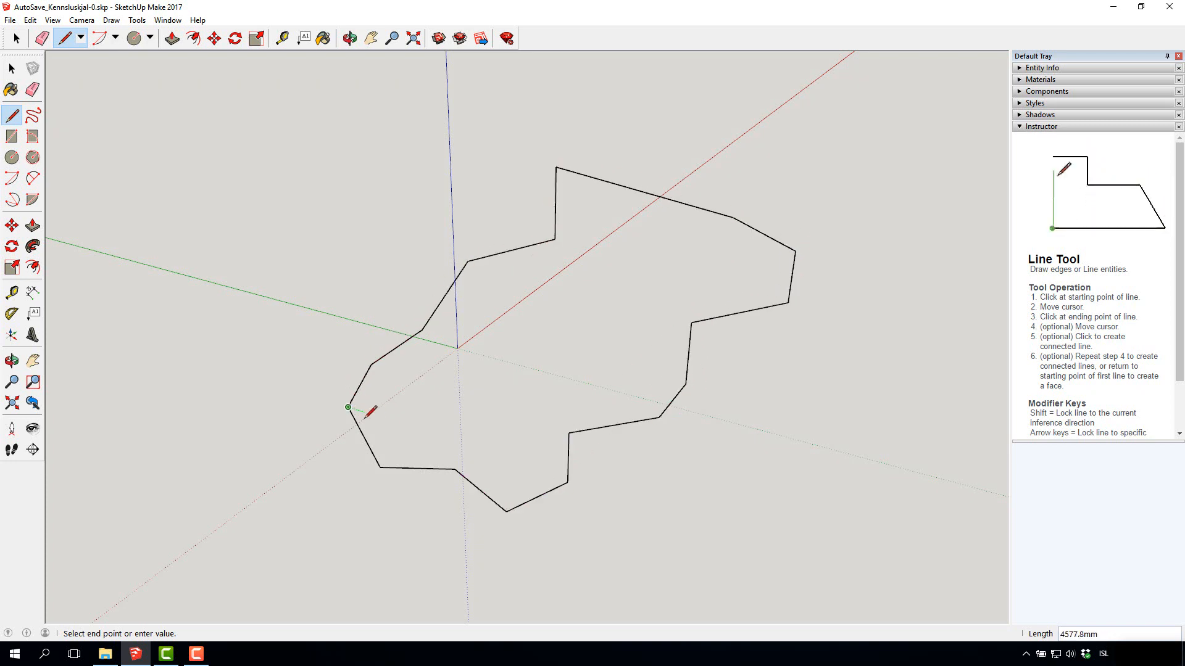
Finish the line outline at its starting point and examine from a low angle whether its lines lie flat.
left_click(349, 407)
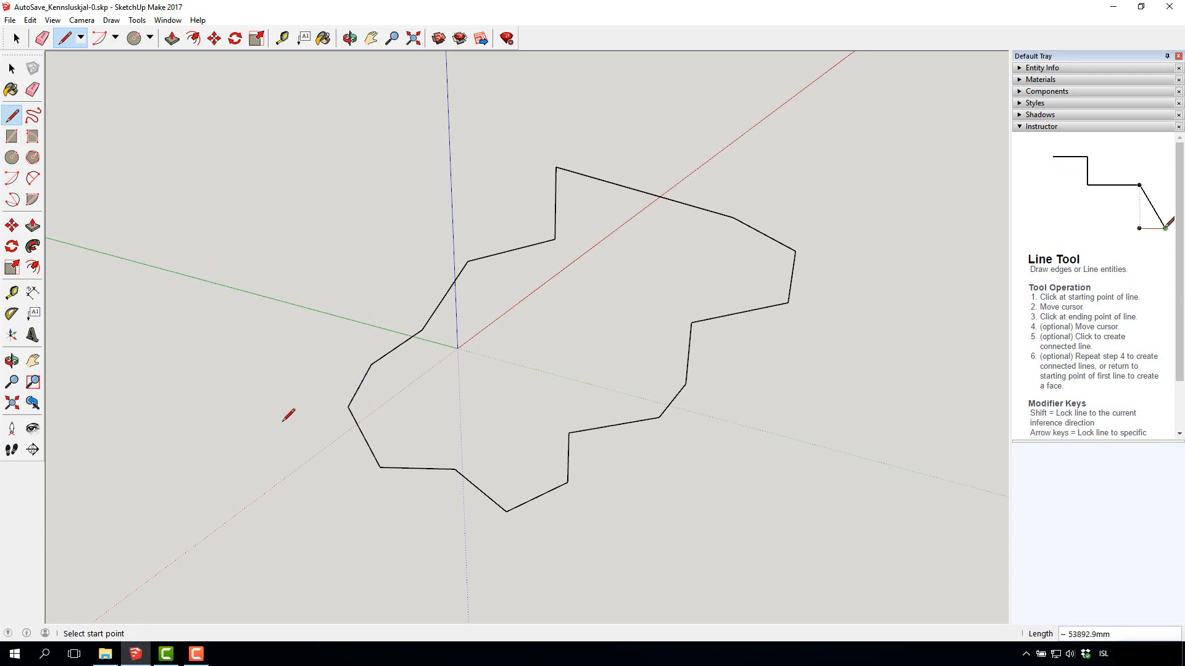
key("space")
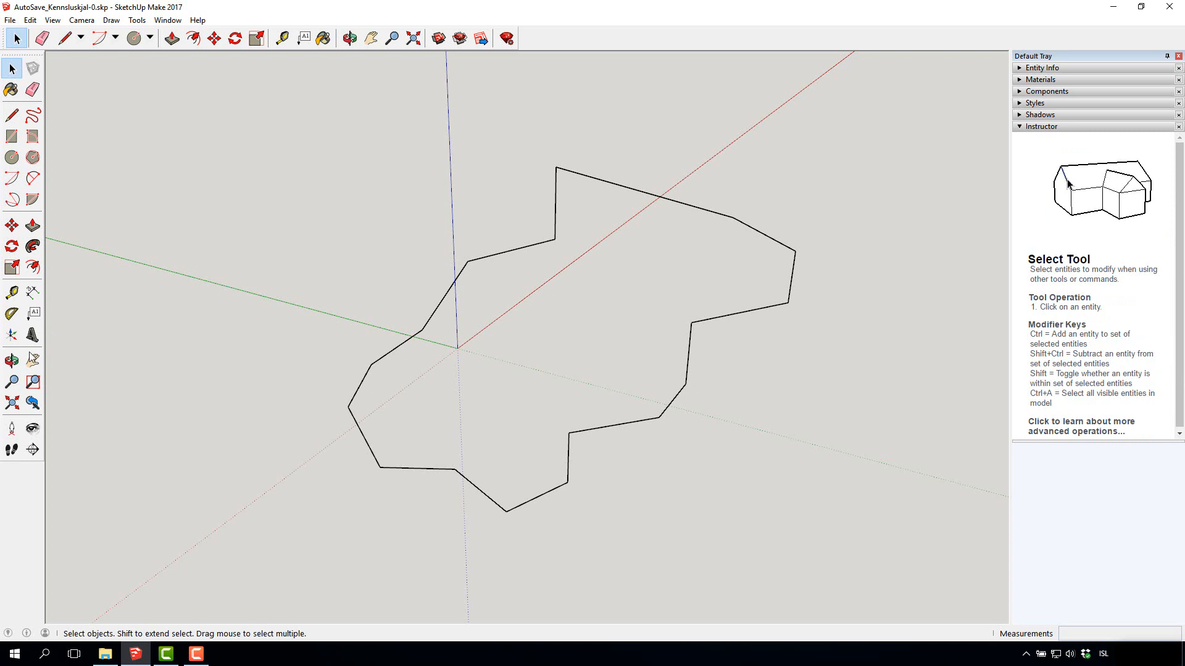
left_click(11, 361)
left_click_drag(720, 545, 632, 412)
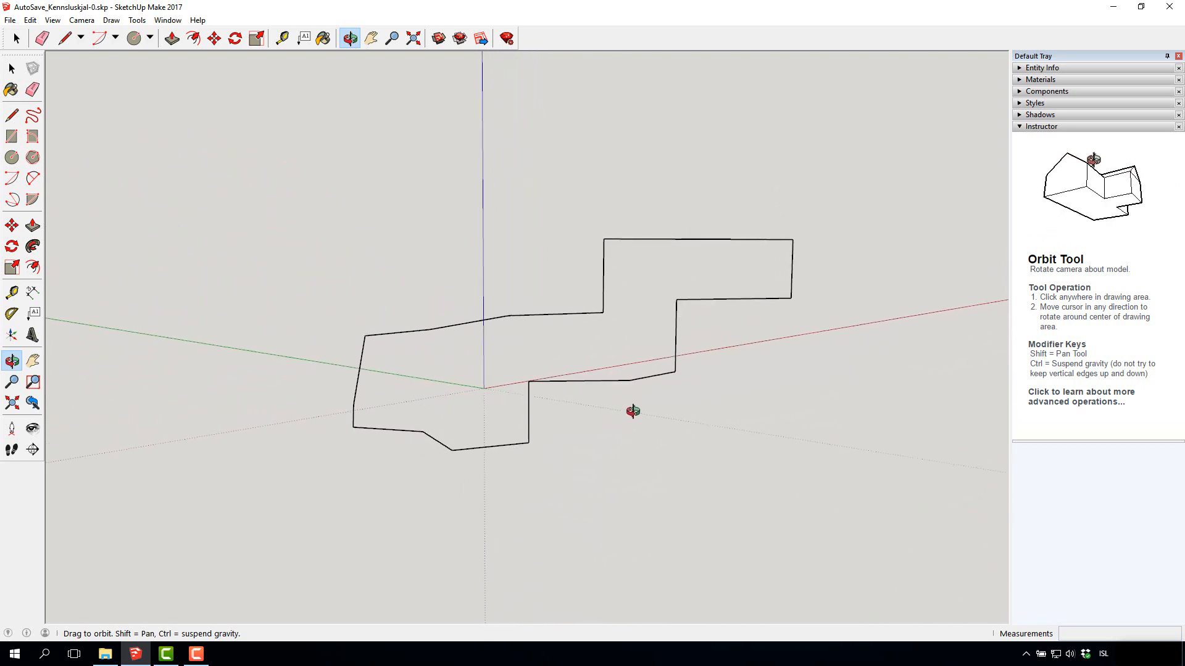
Delete the entire irregular line outline from the model.
left_click(12, 68)
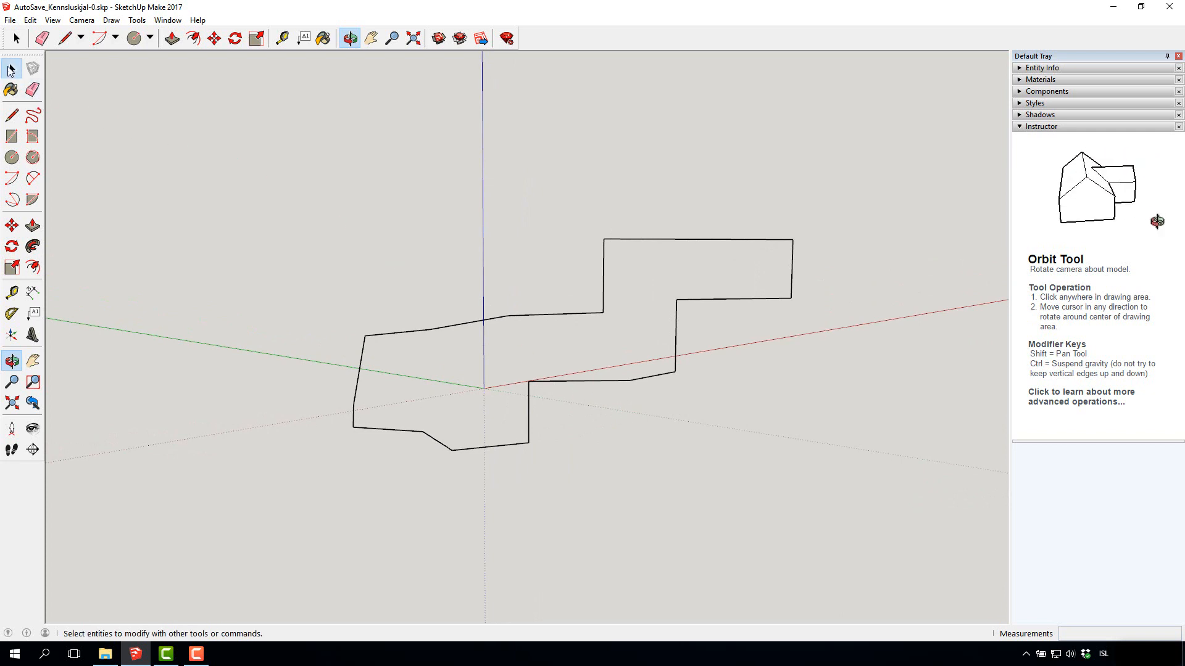
left_click_drag(222, 109, 879, 533)
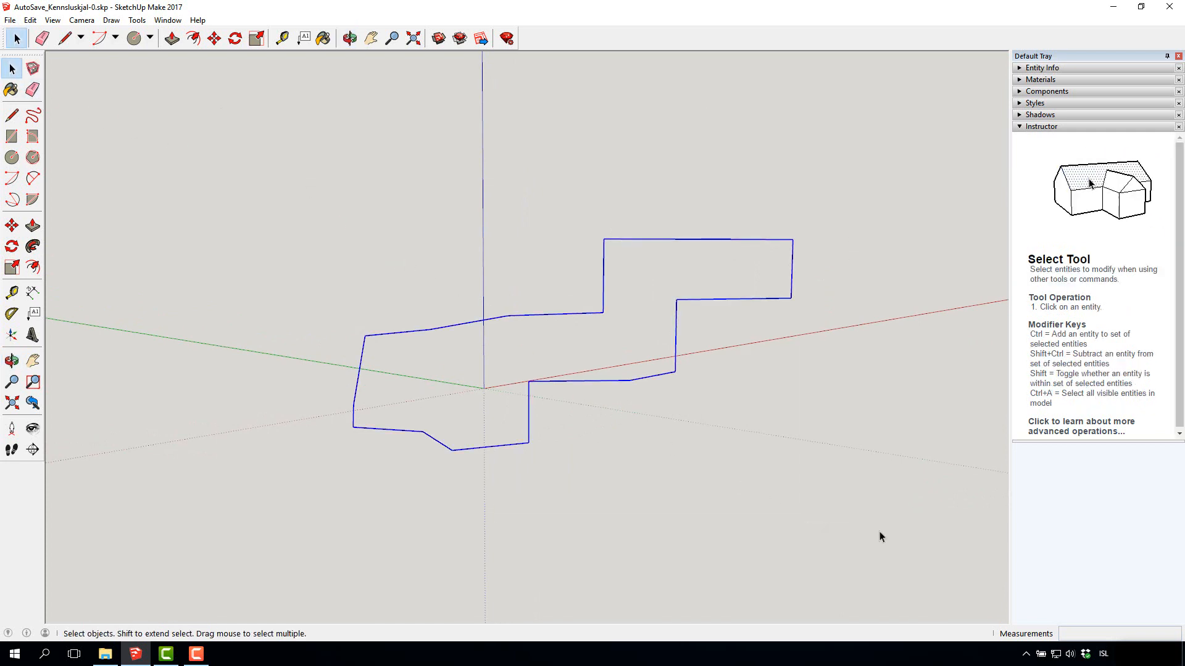
key("Delete")
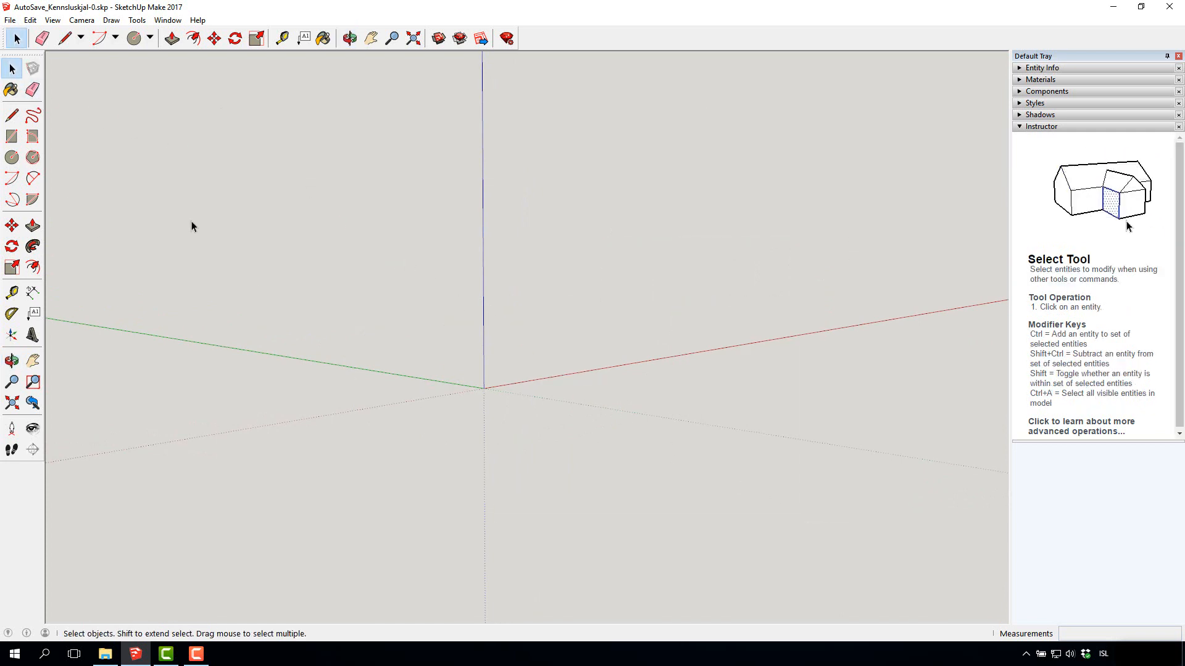
Set the camera to the standard Top view.
left_click(11, 361)
left_click_drag(347, 178, 396, 269)
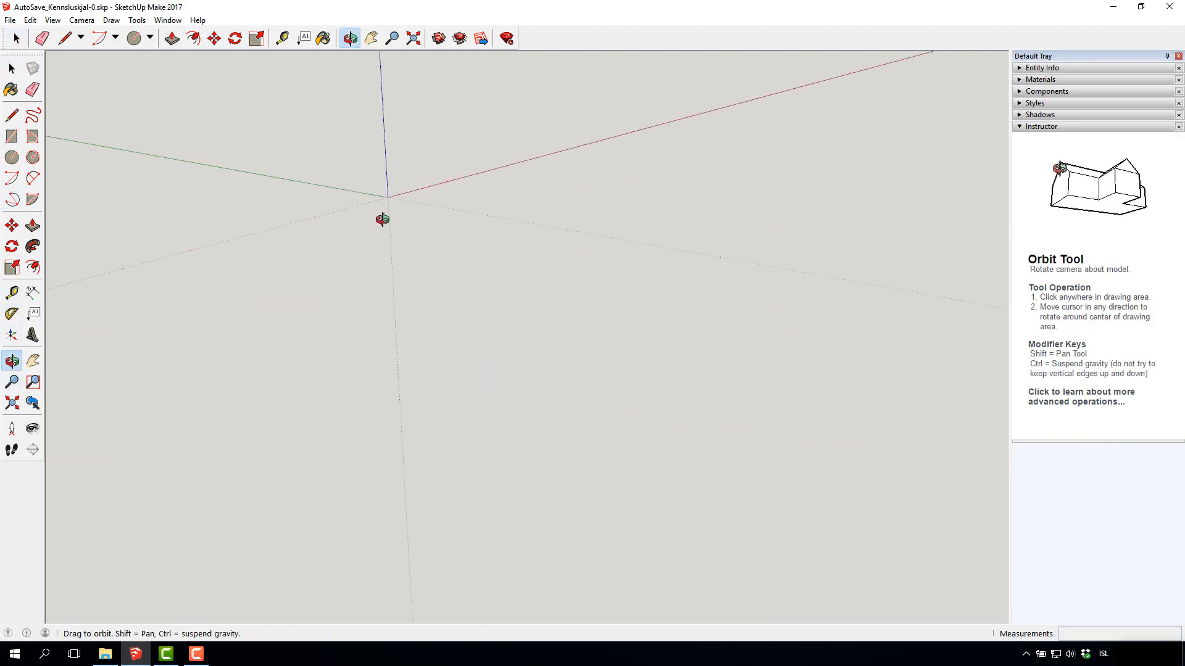
left_click_drag(383, 219, 290, 160)
left_click(82, 20)
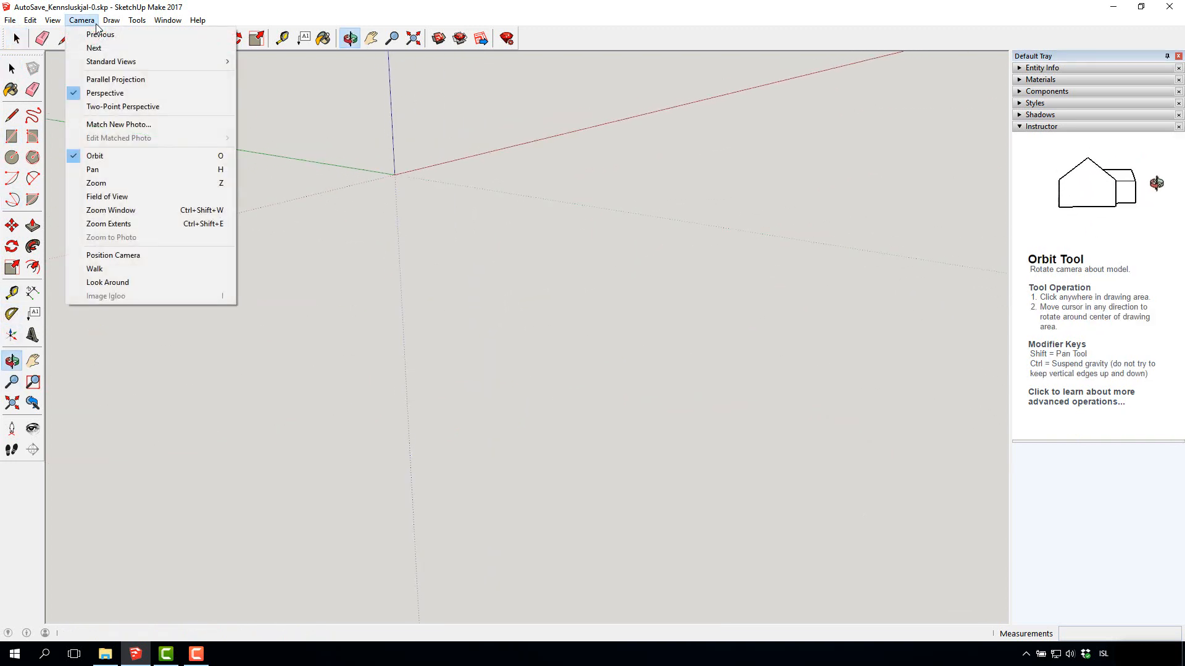
mouse_move(123, 64)
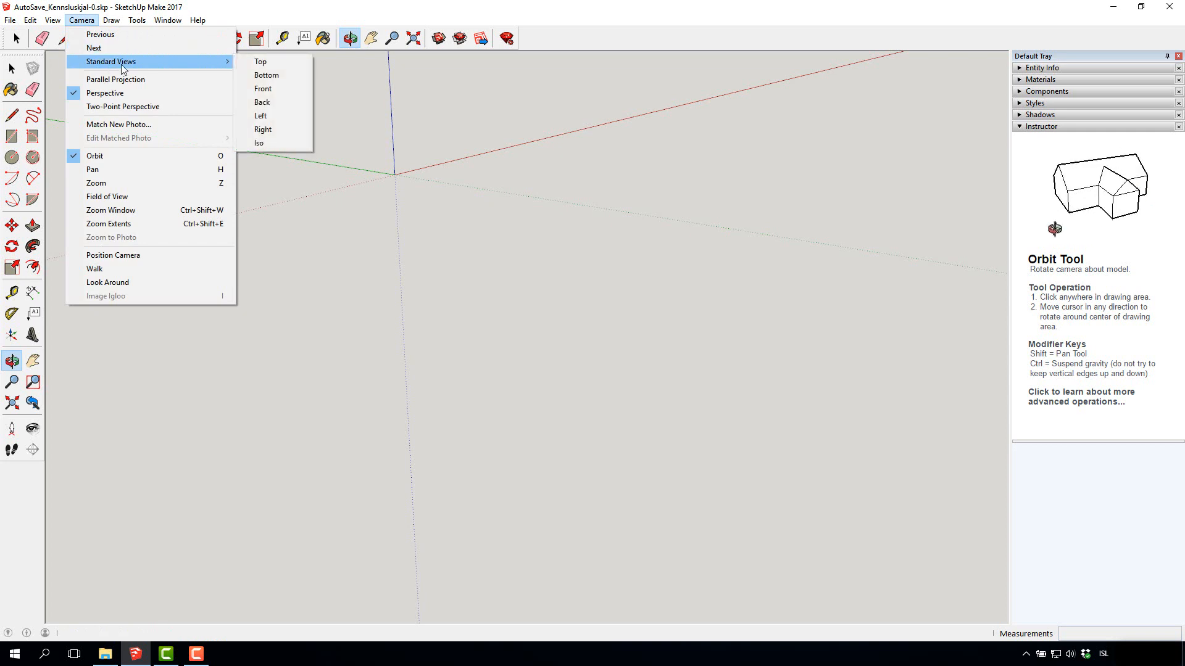
left_click(253, 60)
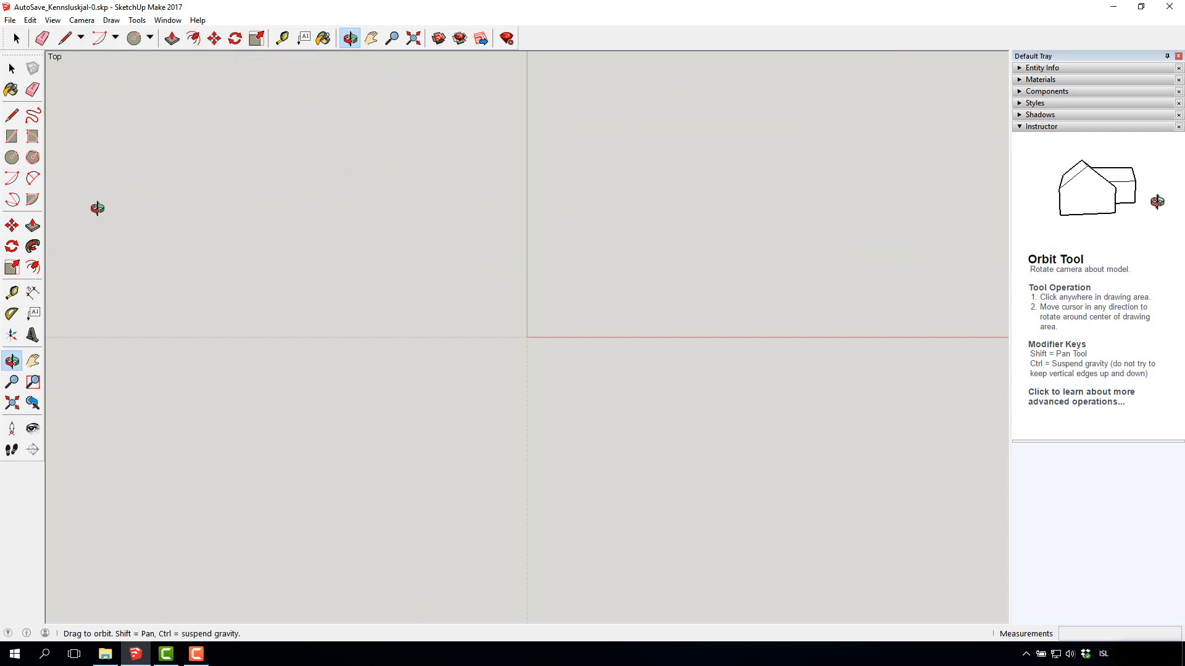
Draw a closed seven-sided outline with connected straight lines just beyond the origin, ending at its starting point to form a face.
left_click(12, 116)
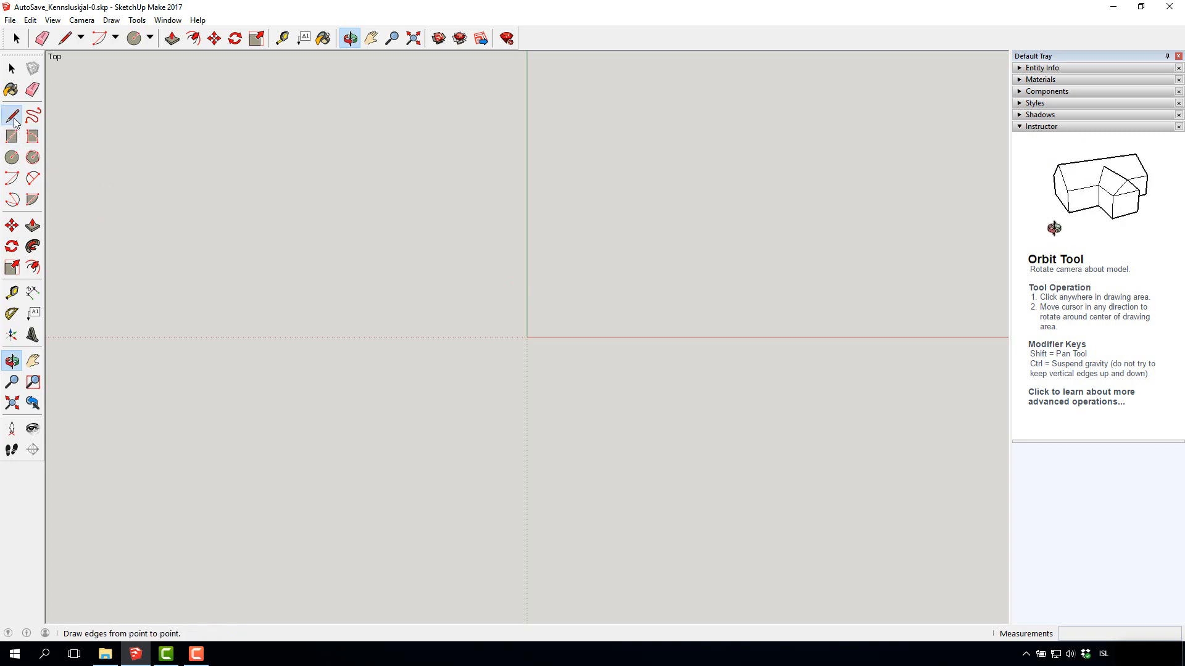
left_click(354, 259)
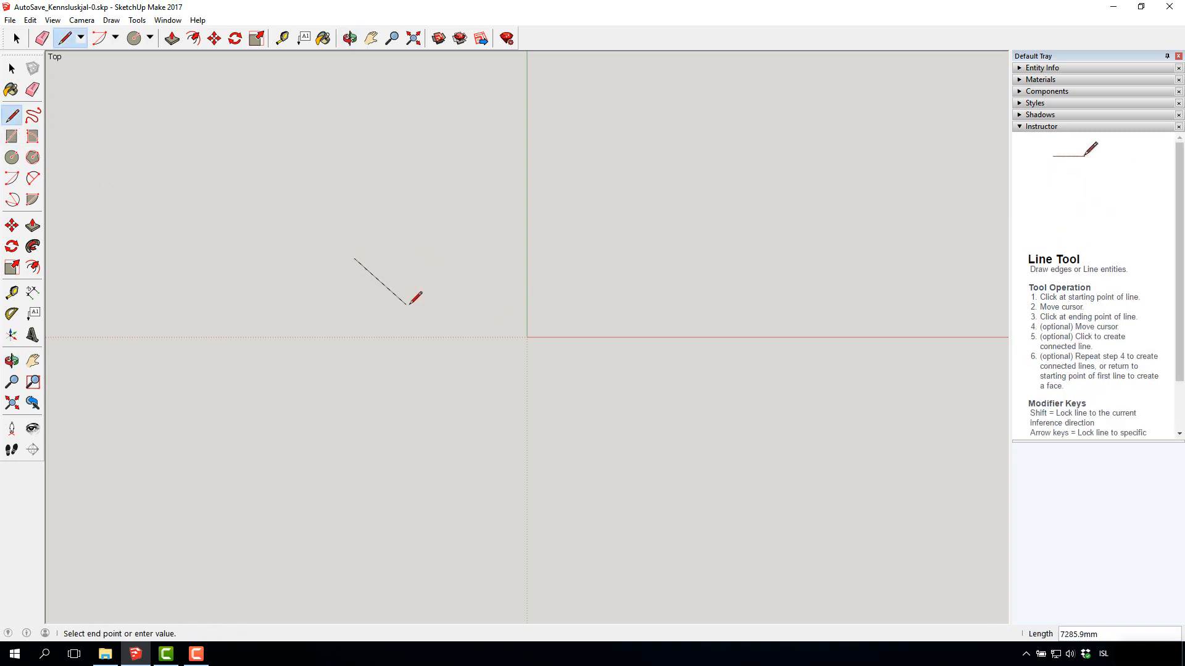
left_click(509, 304)
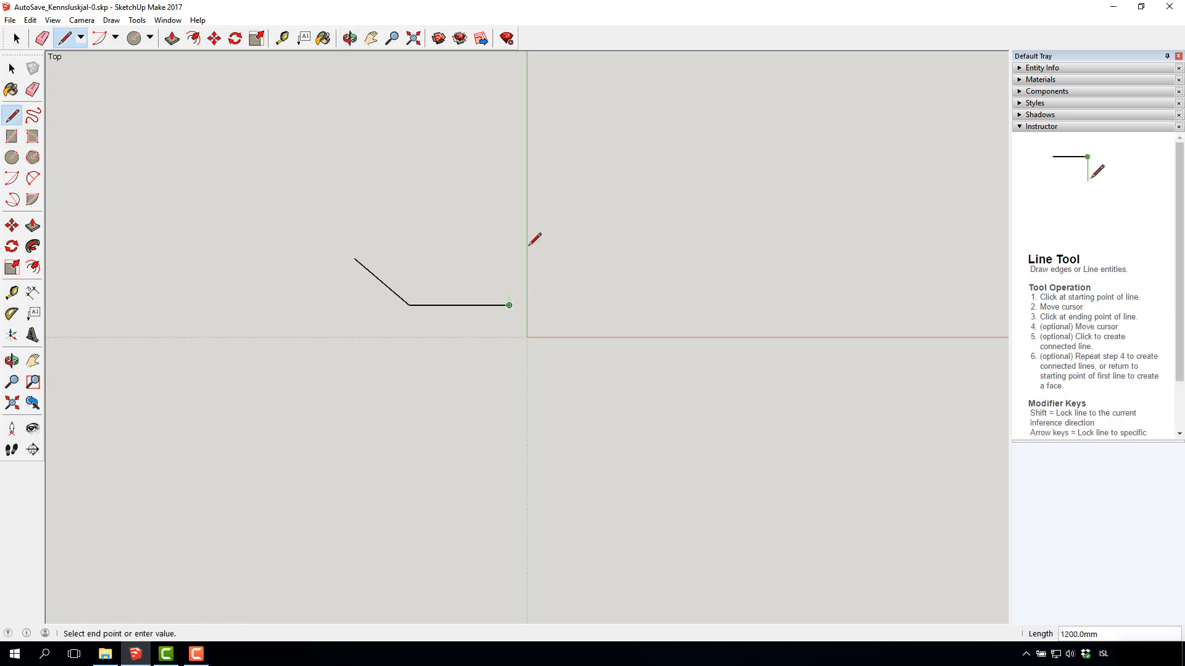
left_click(543, 130)
left_click(462, 130)
left_click(387, 205)
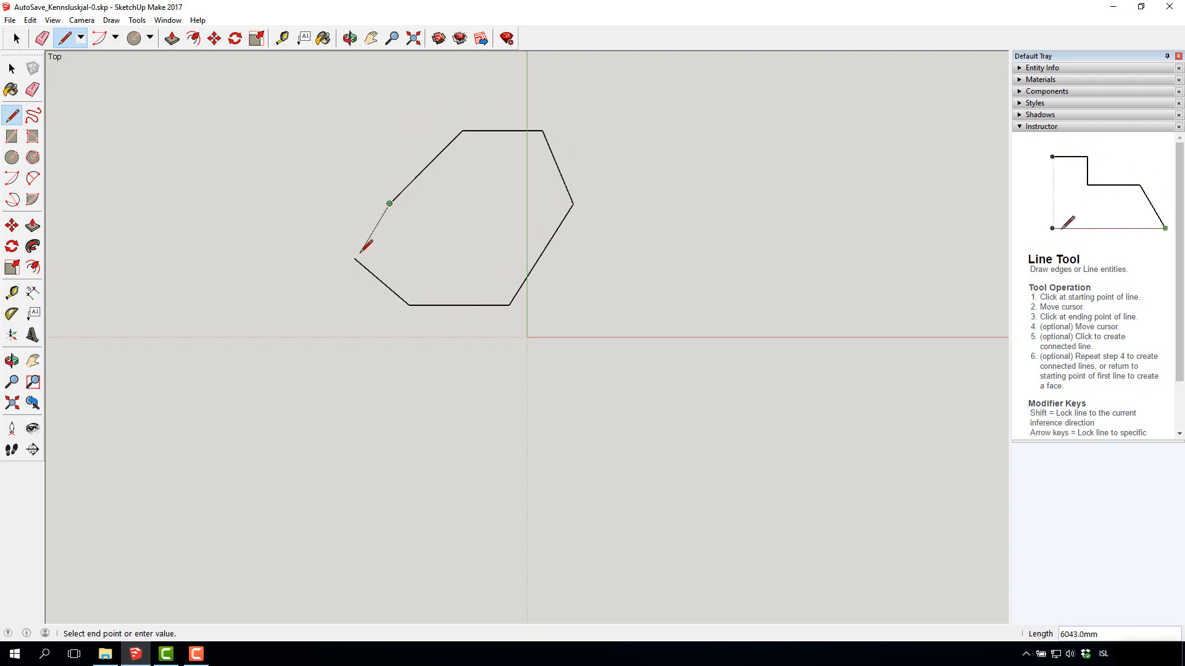
left_click(354, 258)
left_click(12, 68)
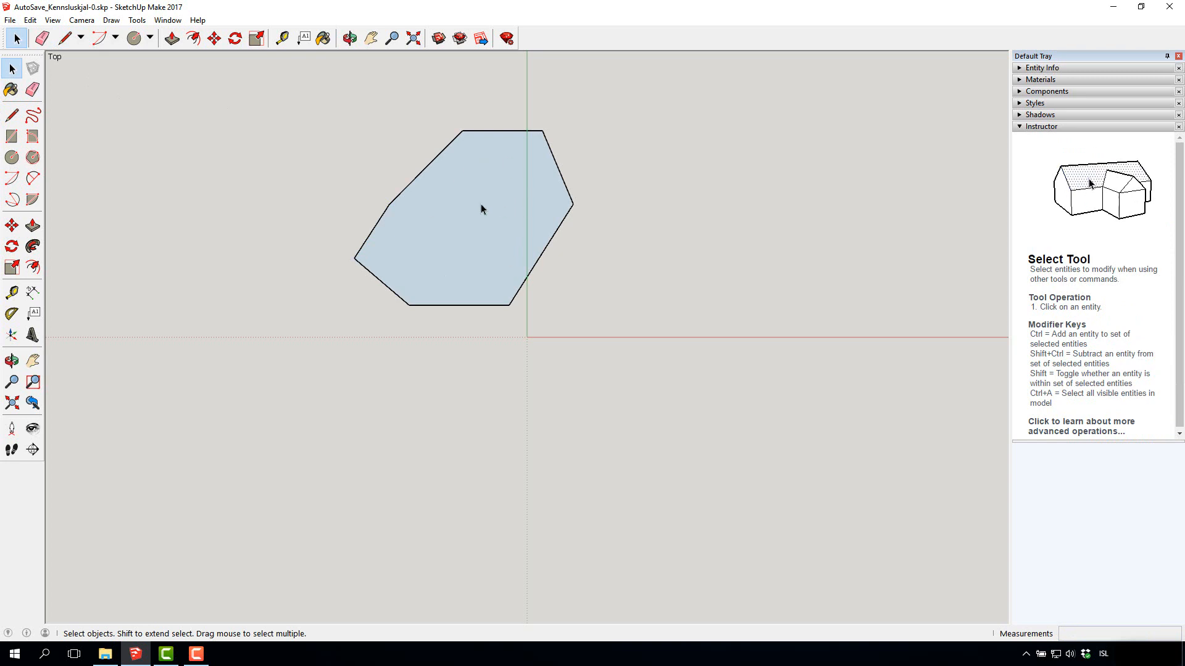
Push/Pull the seven-sided face upward about 9775 mm into a solid block.
scroll(391, 277, "down", 3)
scroll(437, 158, "up", 3)
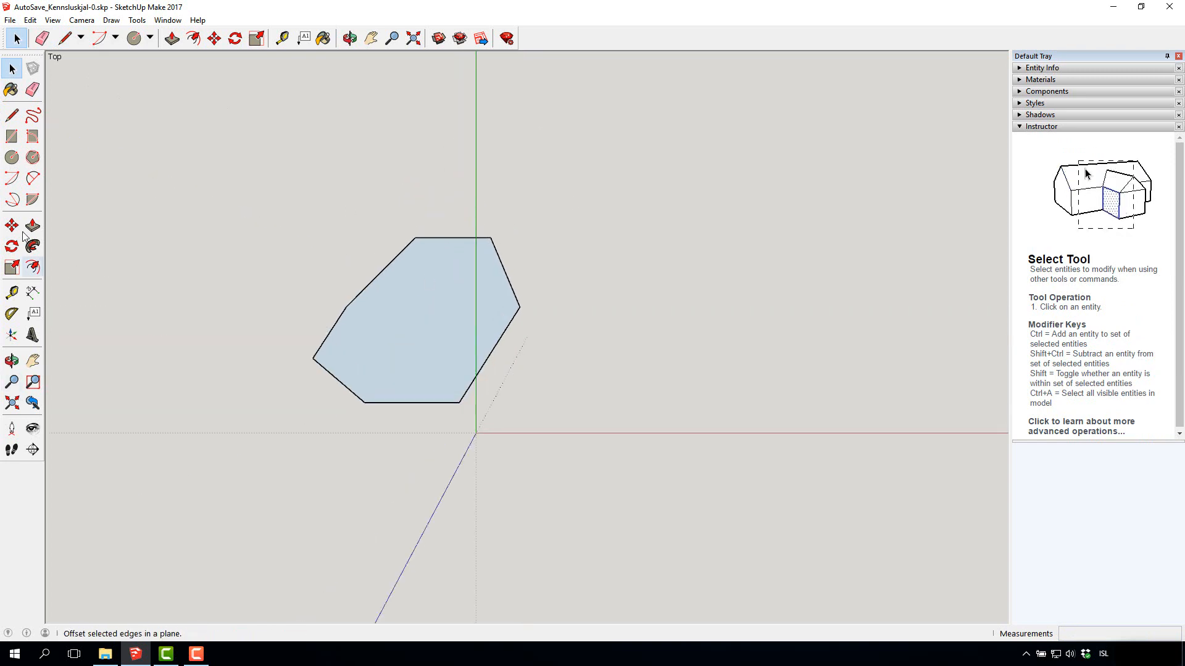
left_click(12, 361)
left_click_drag(315, 373, 516, 64)
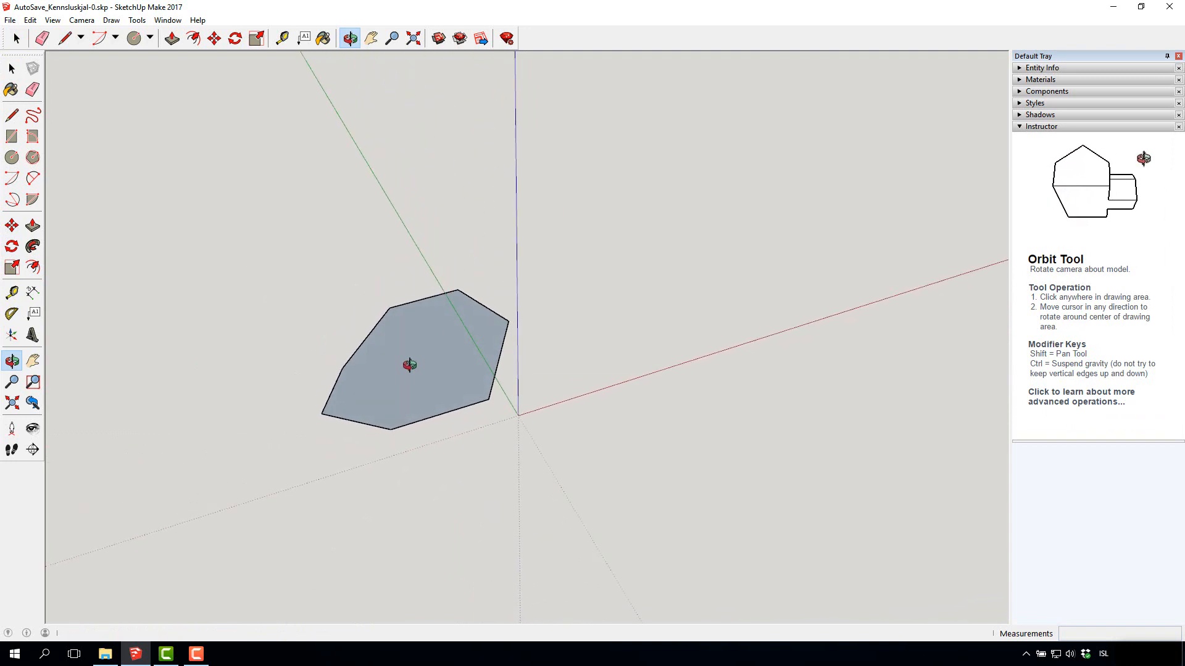
left_click_drag(419, 355, 649, 362)
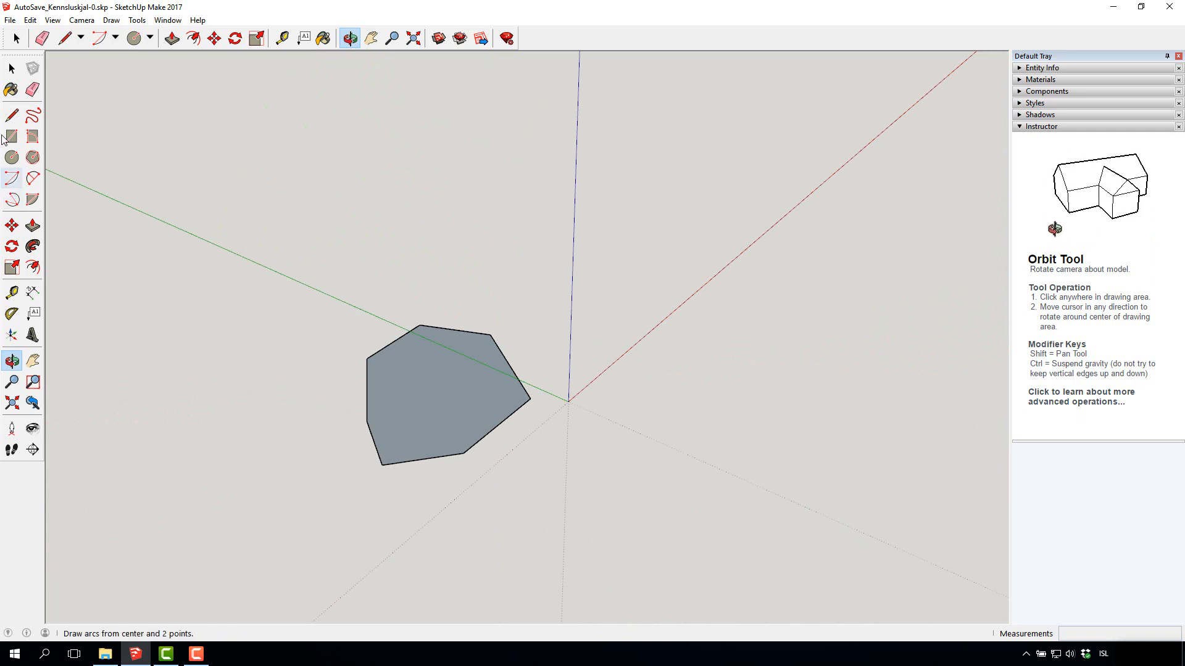
left_click(12, 71)
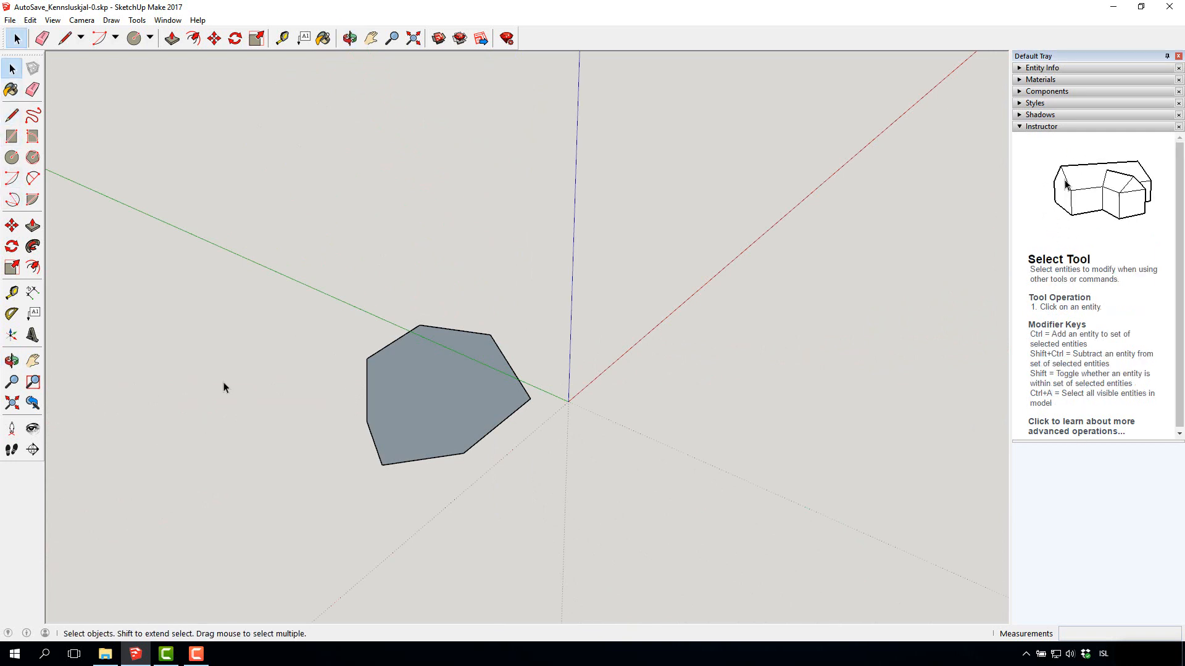
left_click(32, 225)
left_click(455, 418)
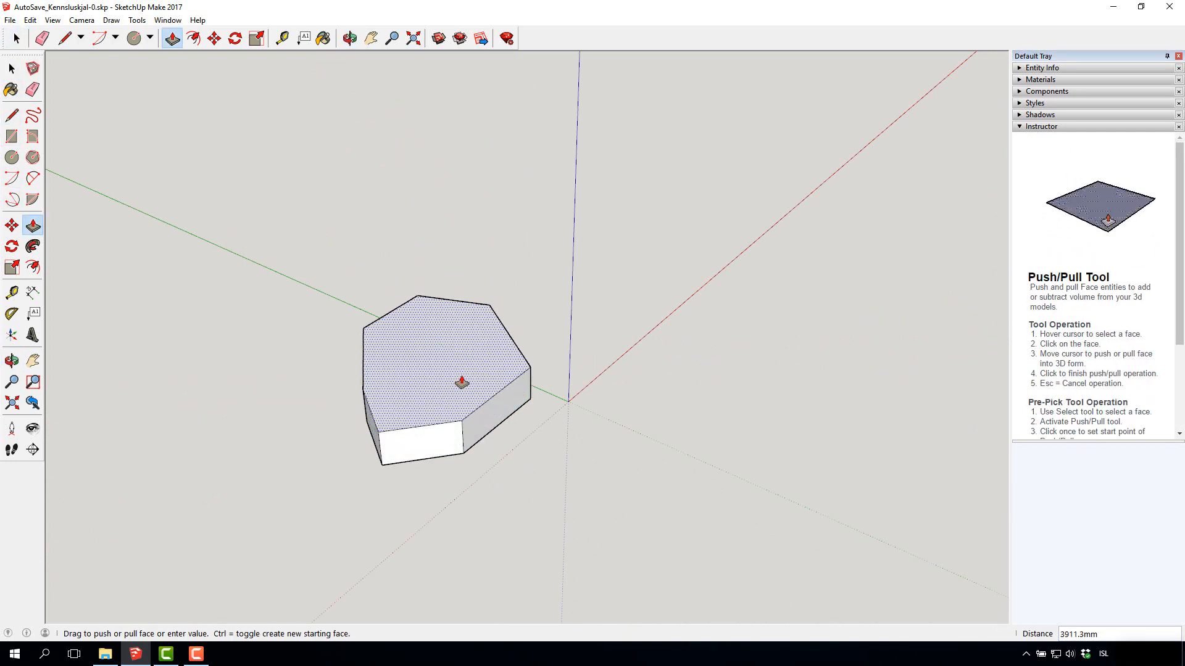
left_click(466, 337)
Draw two lines across the block's side face nearest the origin, each running between its upper and lower edges.
left_click(12, 361)
left_click_drag(582, 357, 601, 397)
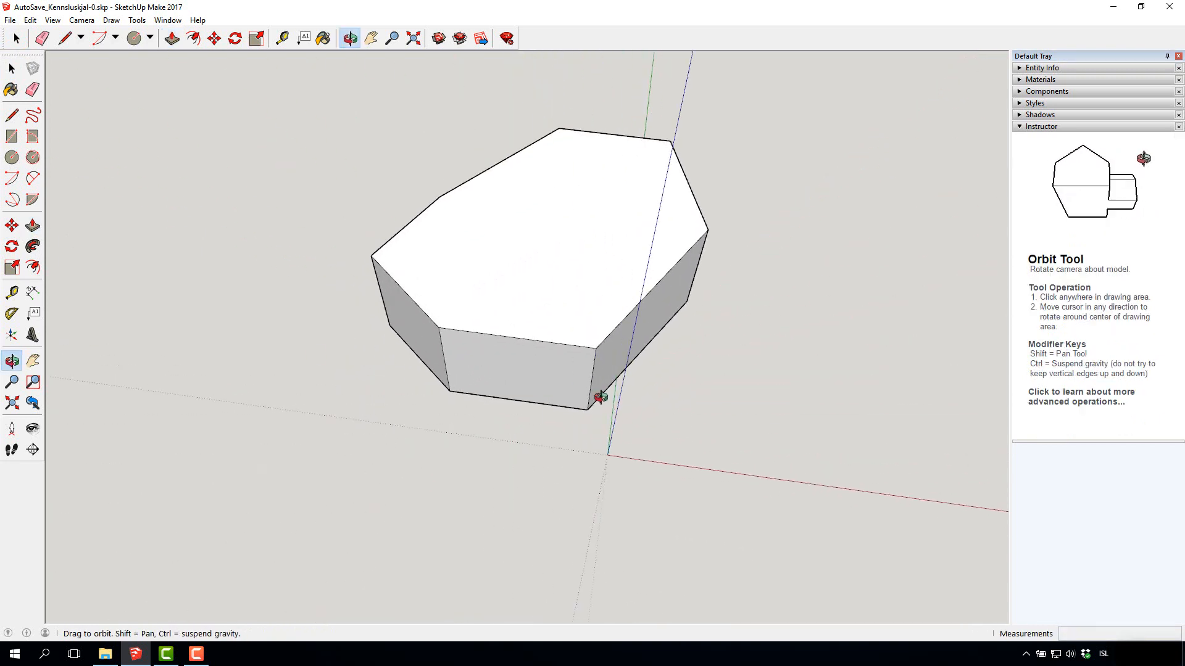
left_click_drag(259, 403, 610, 349)
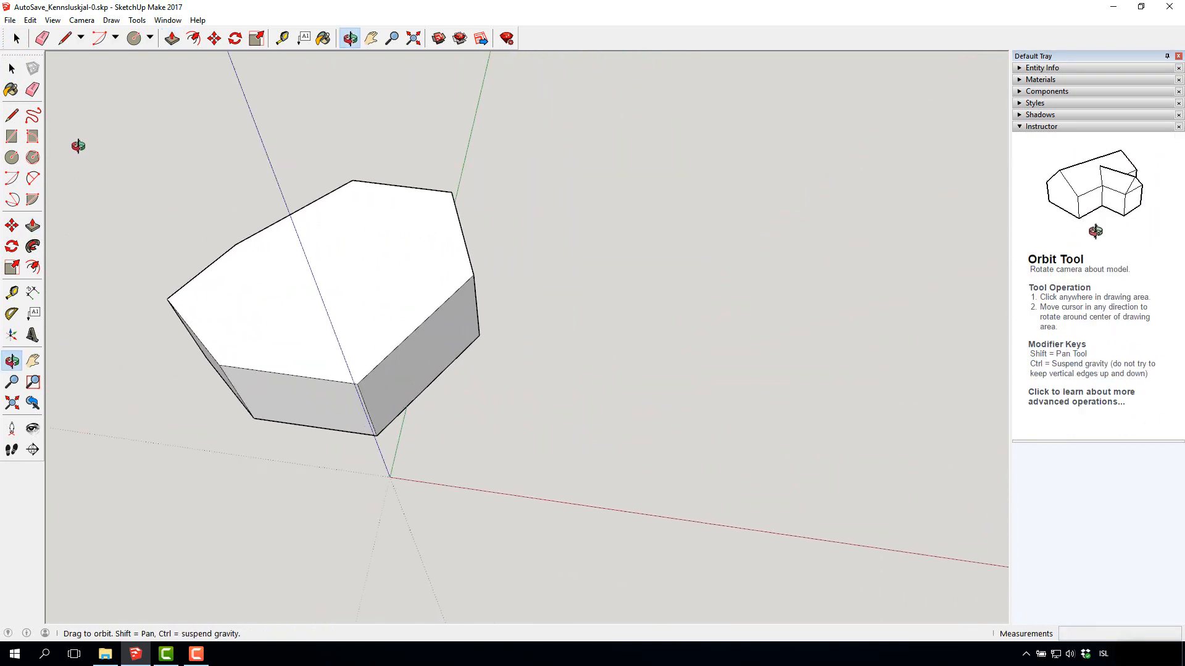
left_click(12, 116)
left_click(407, 405)
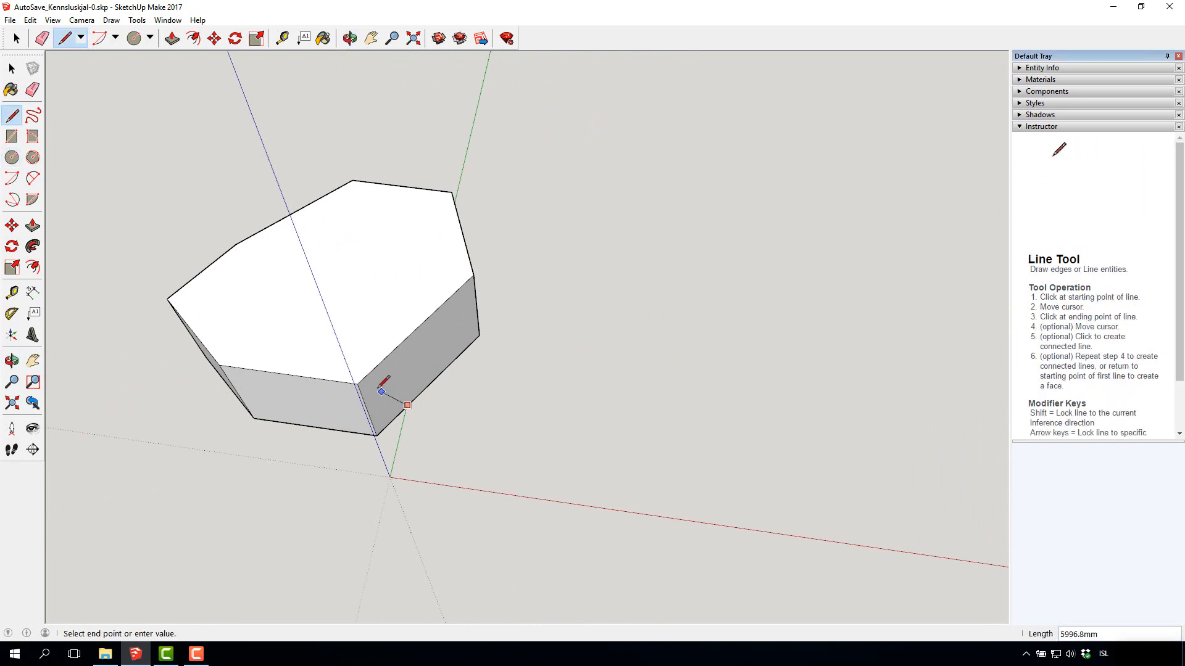
left_click(394, 350)
left_click(427, 318)
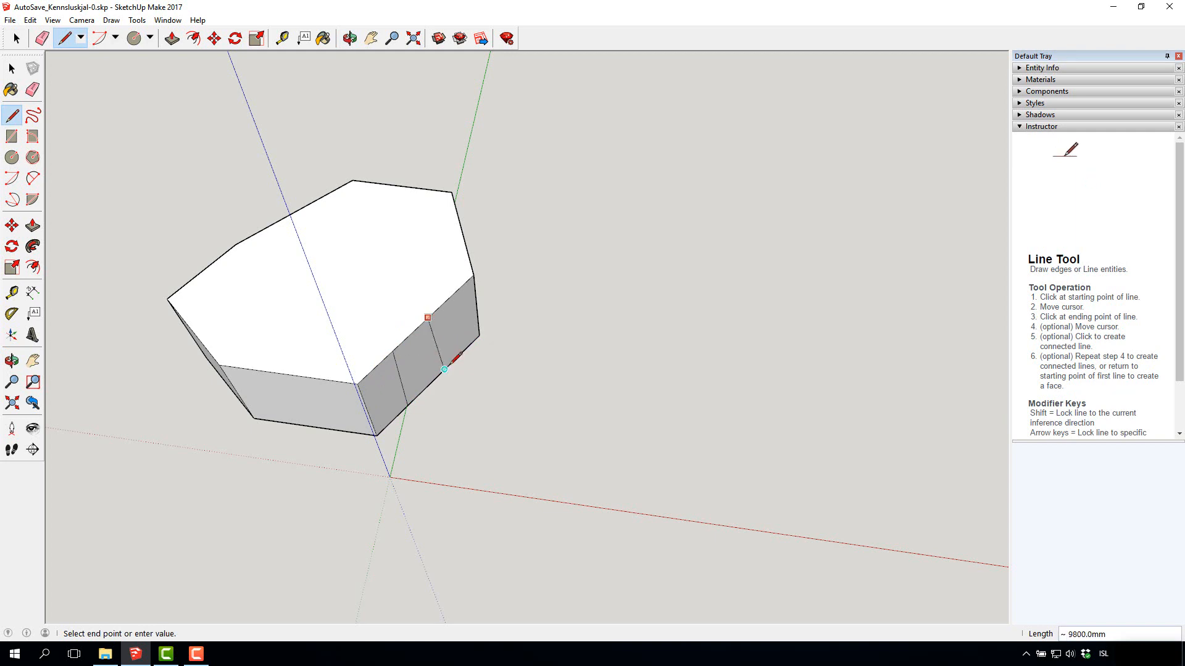
left_click(438, 375)
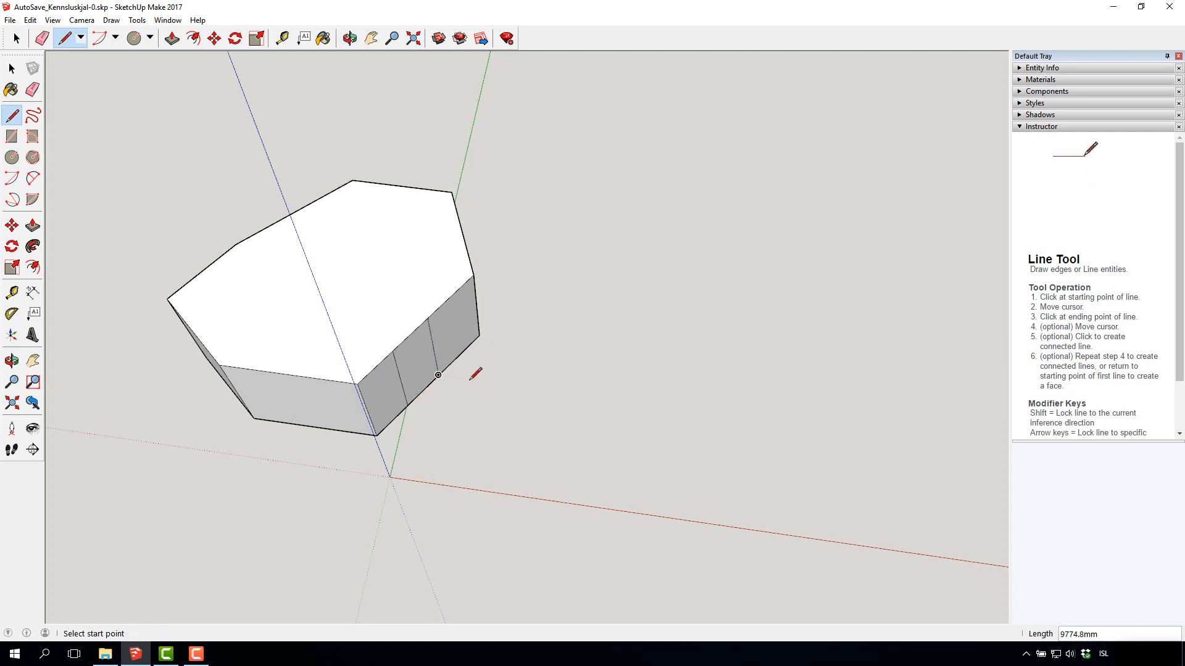
Push the side face section between the two lines inward about 2920 mm to cut a notch.
left_click(33, 225)
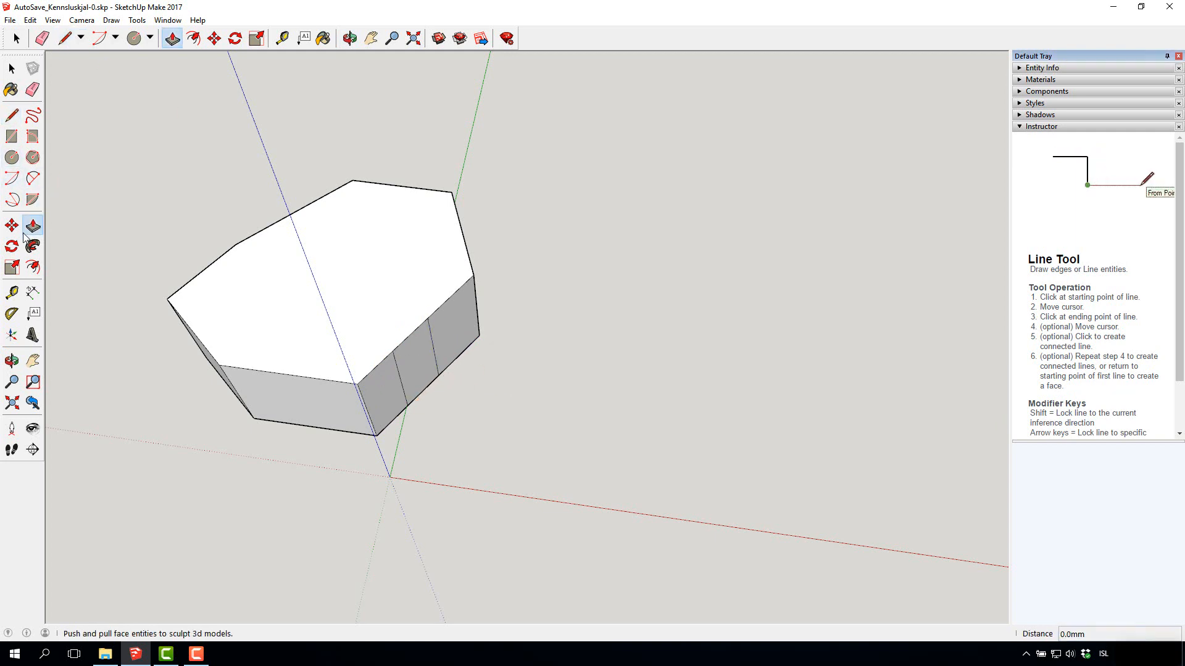
left_click(437, 372)
left_click(410, 352)
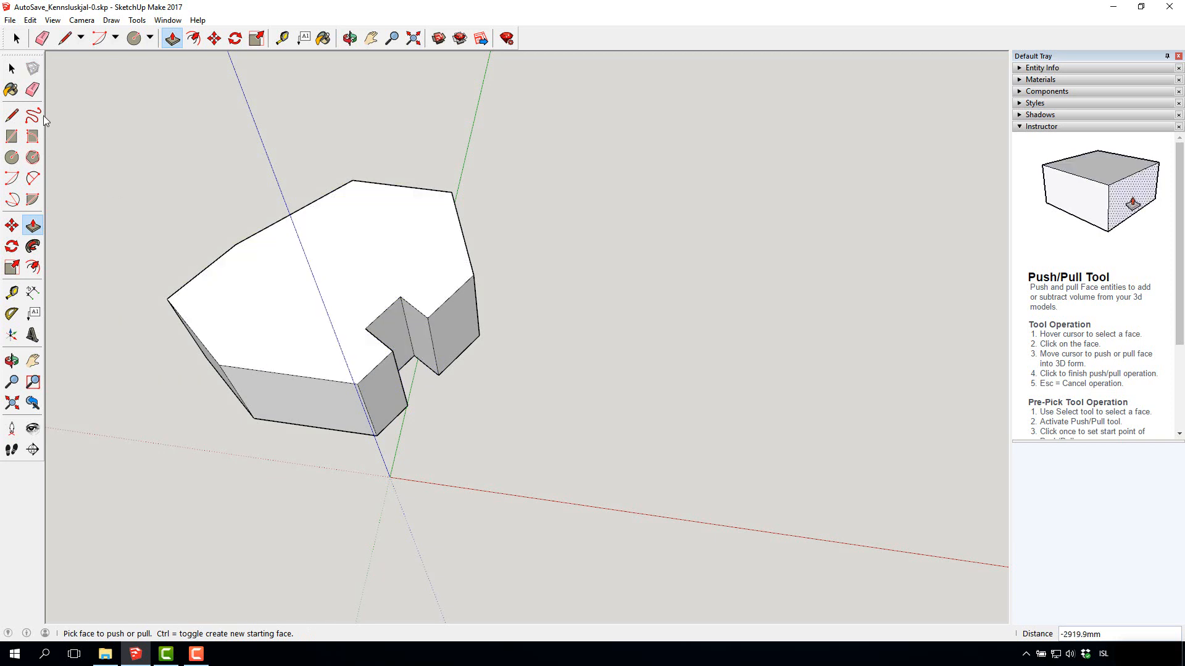
left_click(10, 71)
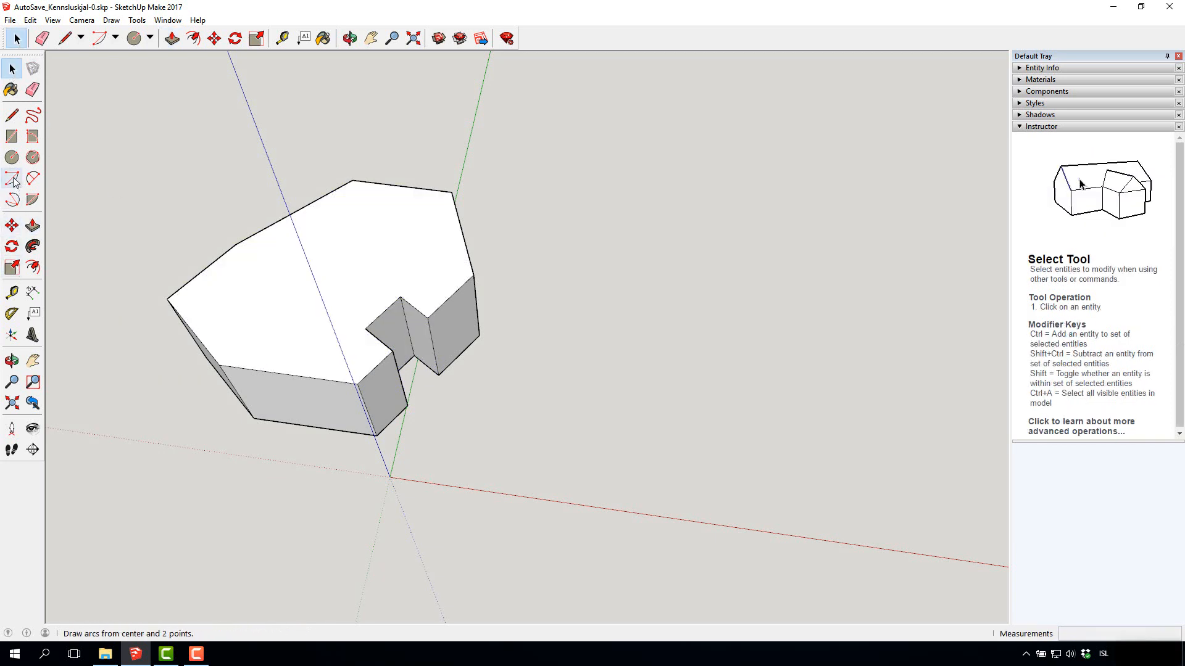
Draw a circle with a radius of about 3016 mm on the block's top face, away from the notch.
left_click(11, 157)
left_click(250, 301)
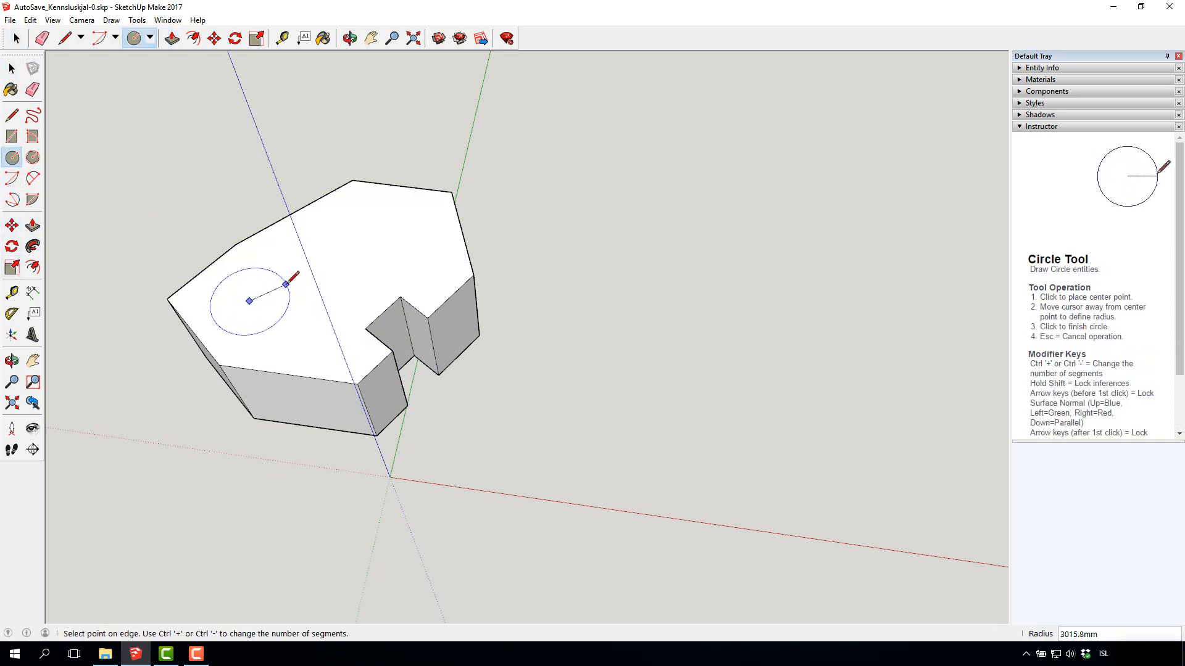
left_click(290, 276)
left_click(34, 226)
left_click(238, 298)
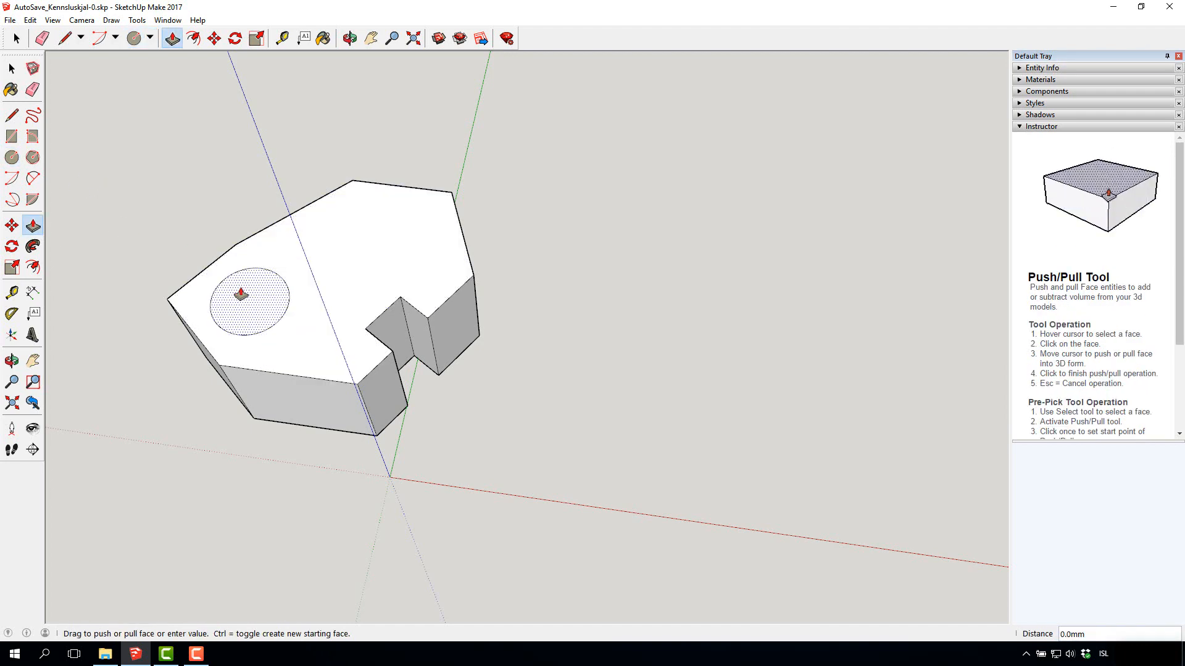
left_click(278, 367)
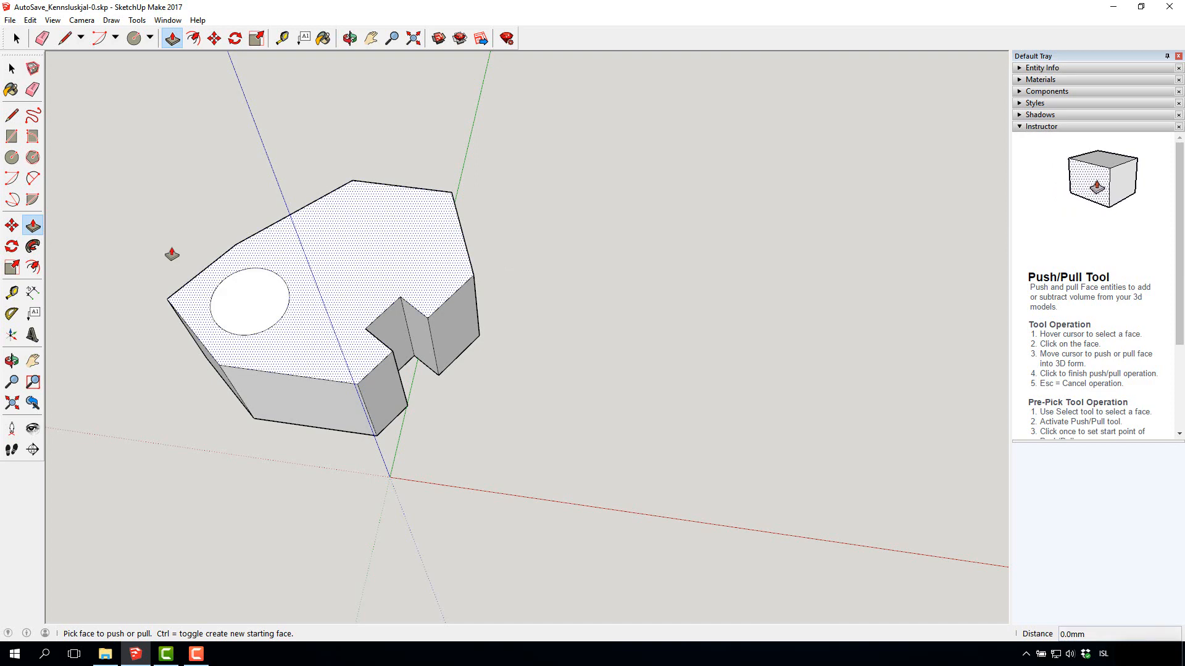
Try to push the circular face down about 9775 mm through the block, and undo the cut.
left_click(12, 361)
left_click_drag(204, 290, 607, 236)
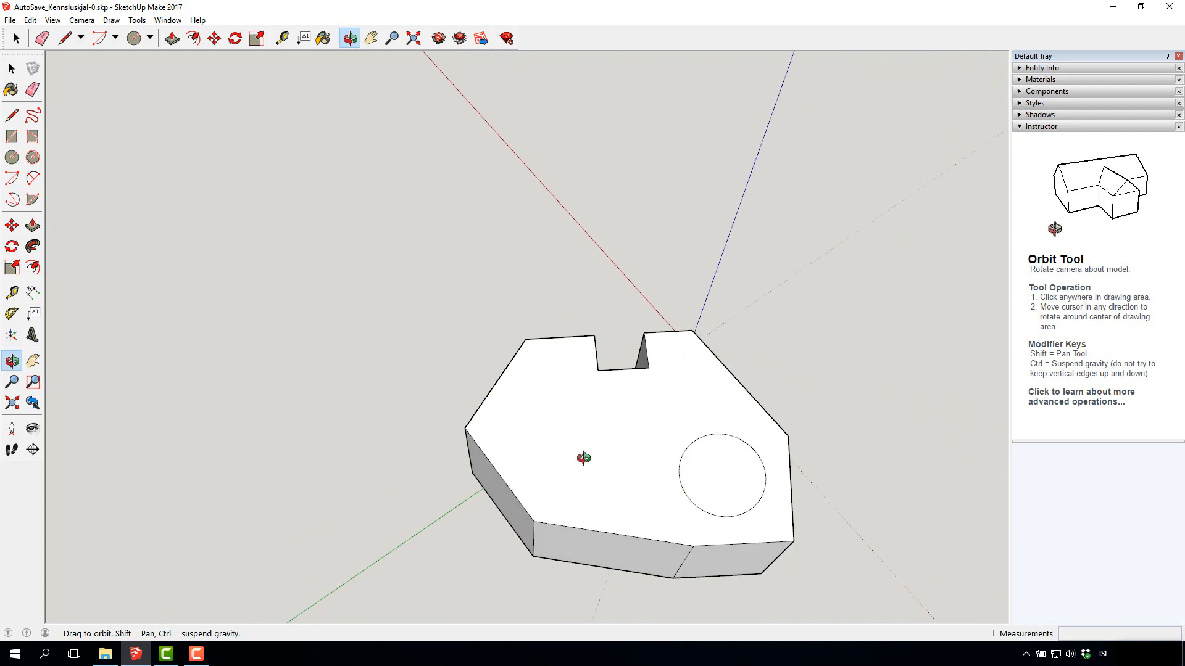
left_click_drag(583, 458, 457, 552)
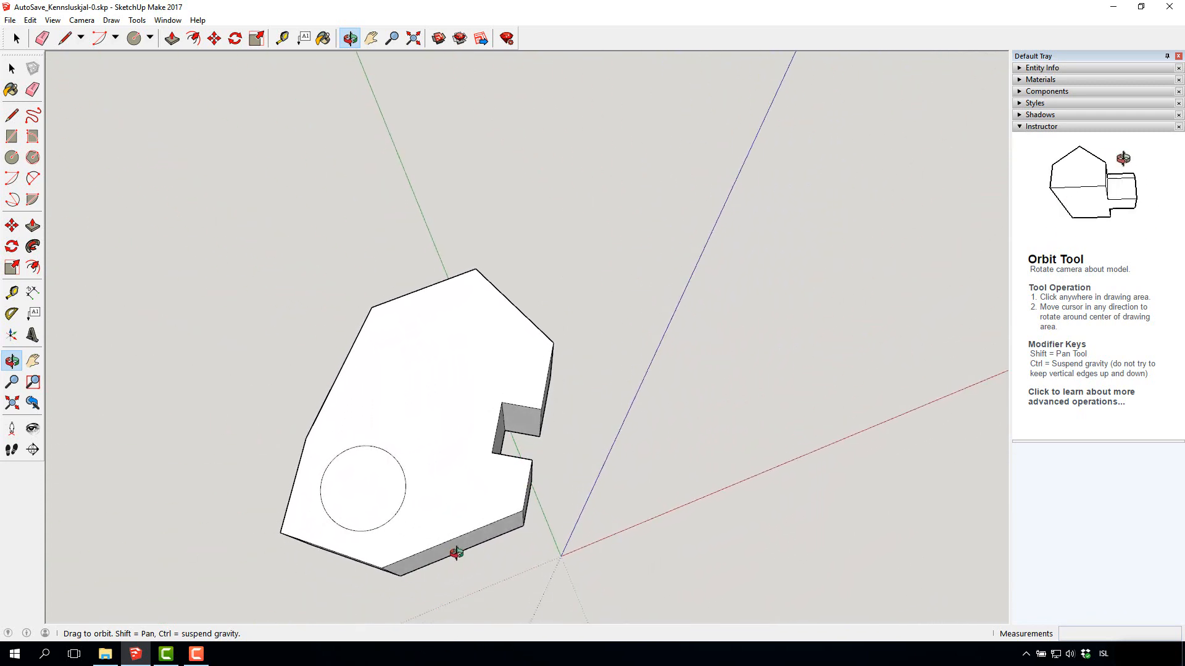
left_click(33, 227)
left_click(344, 474)
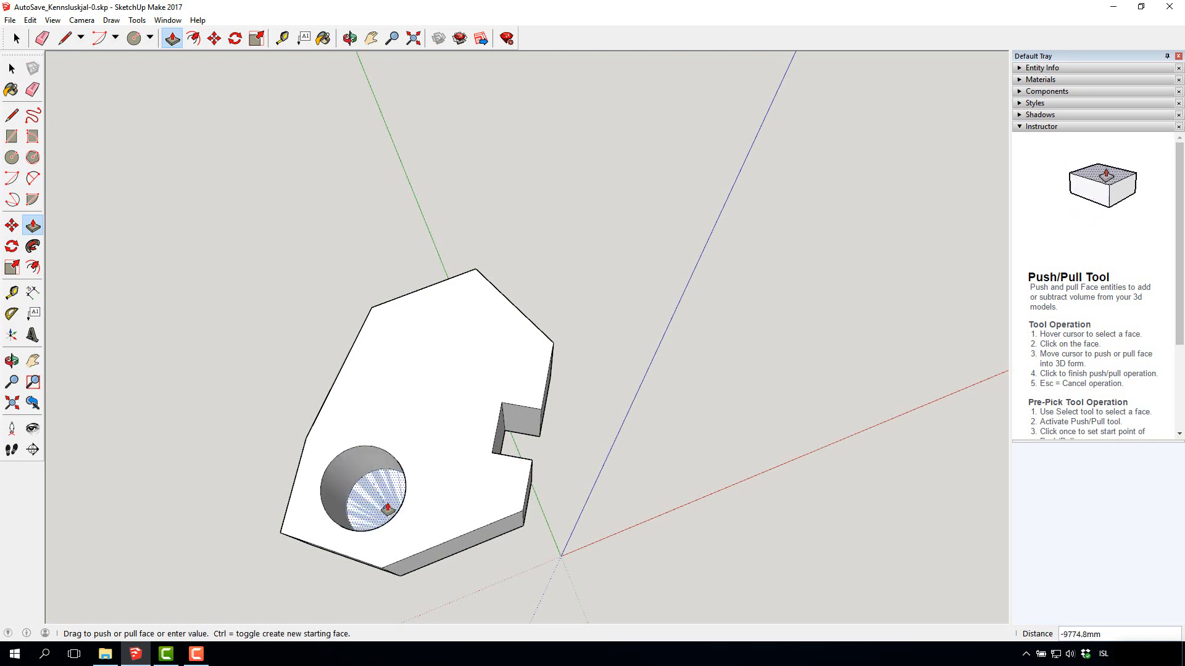
left_click(399, 506)
left_click(389, 513)
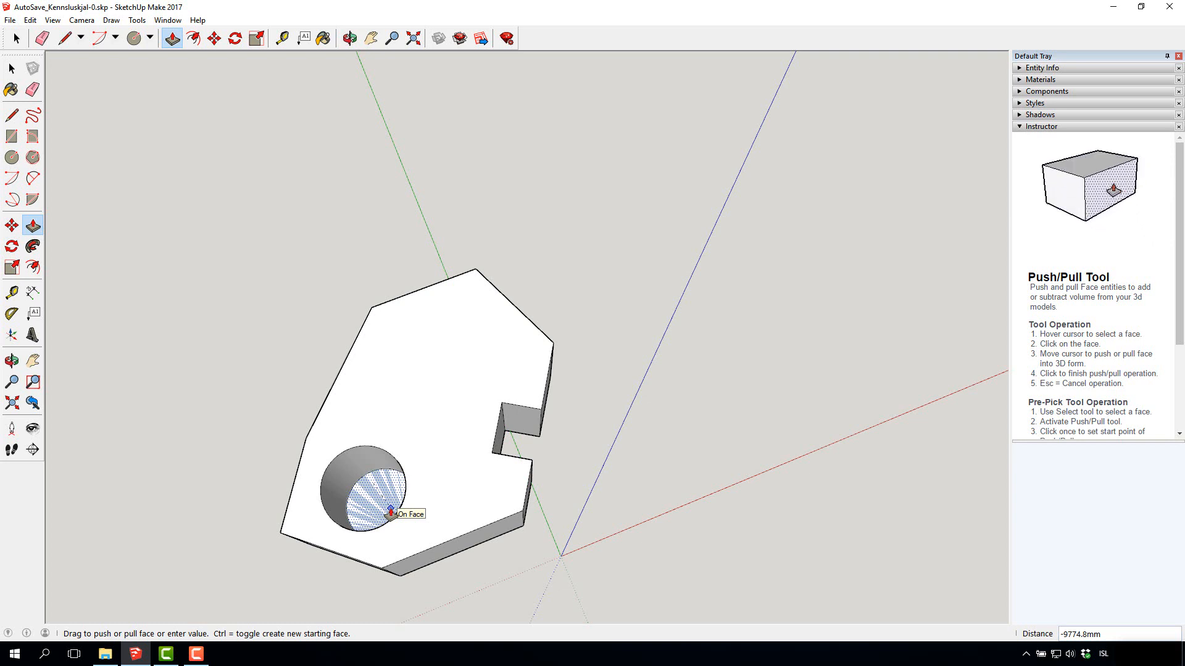
left_click(390, 512)
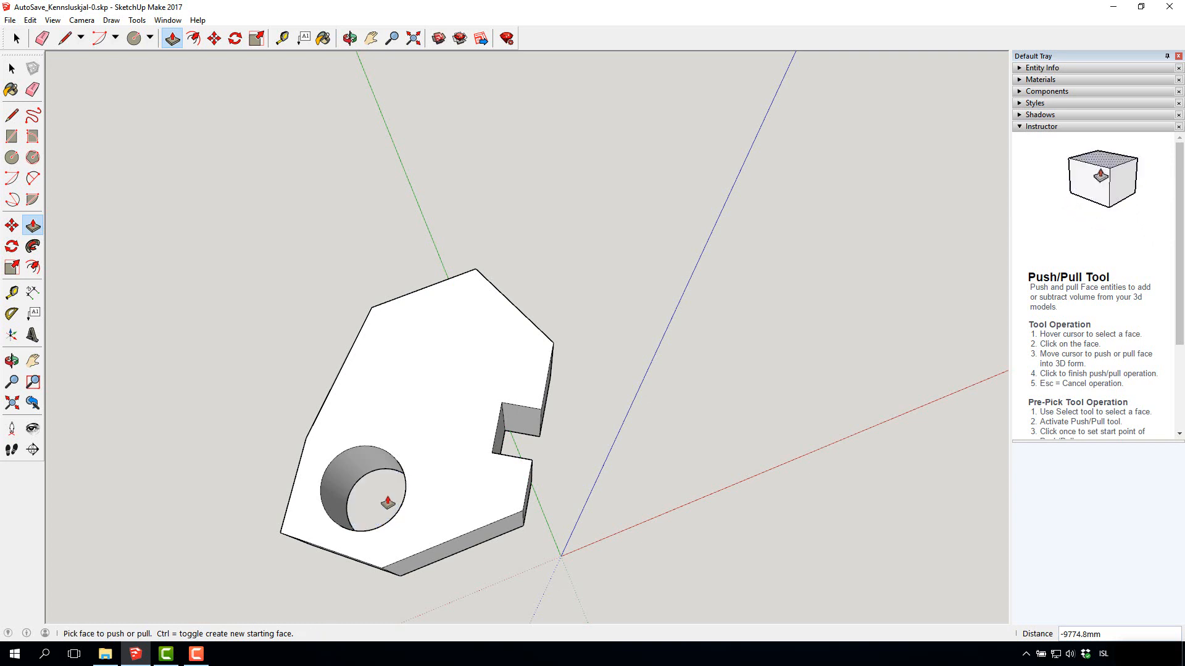
key("ctrl+z")
Push the circular face down about 36337 mm past the block's underside, check the result from below, and undo it.
left_click(373, 490)
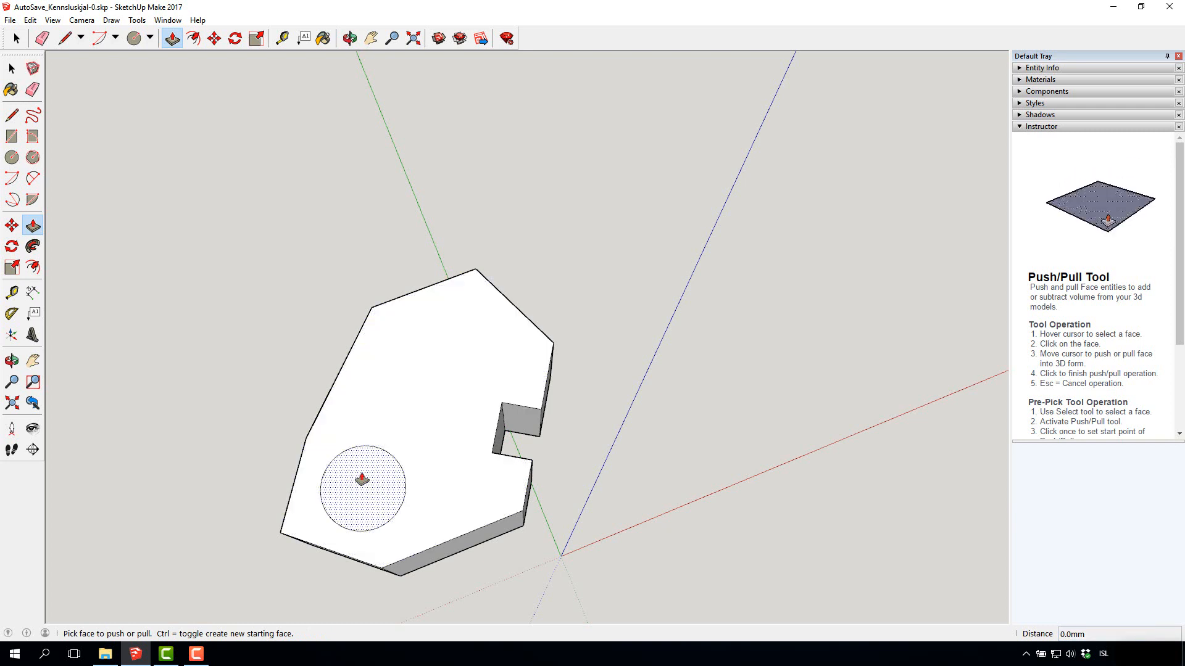
left_click(356, 475)
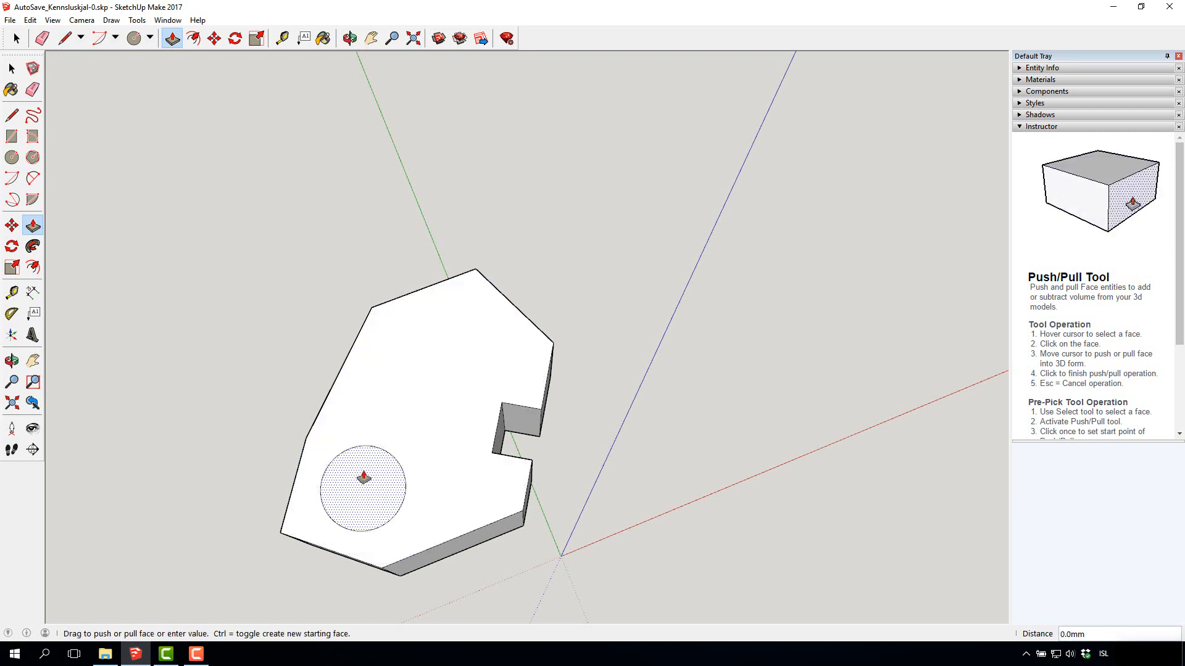
left_click(418, 526)
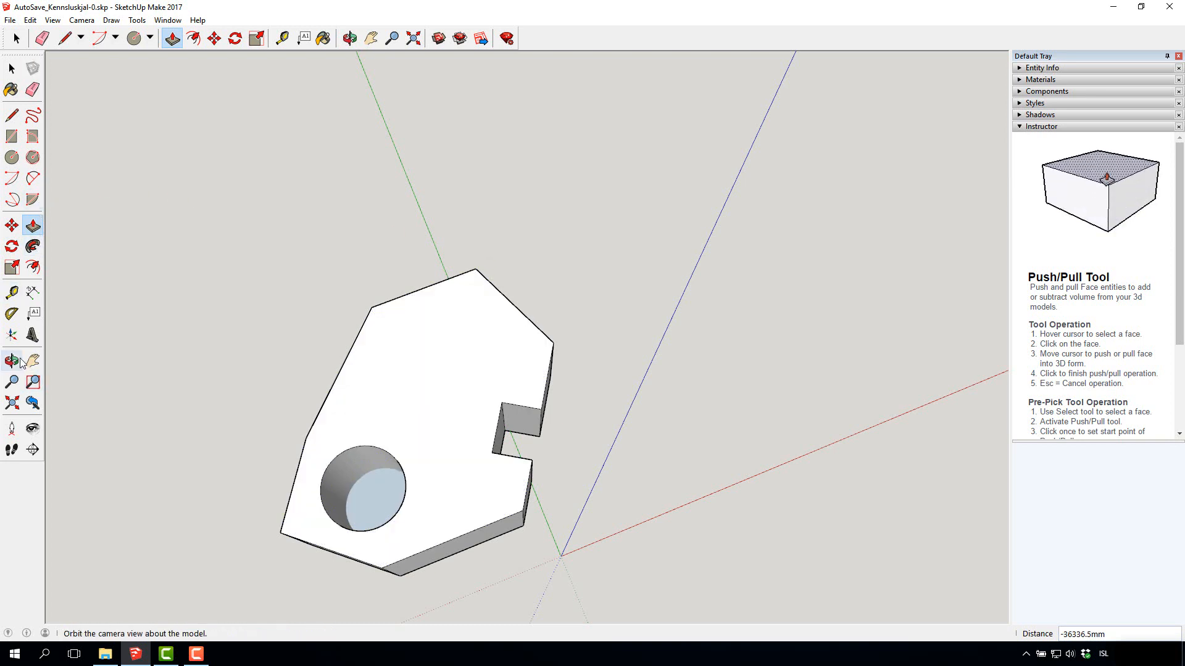
middle_click_drag(301, 422, 360, 339)
middle_click_drag(392, 574, 386, 285)
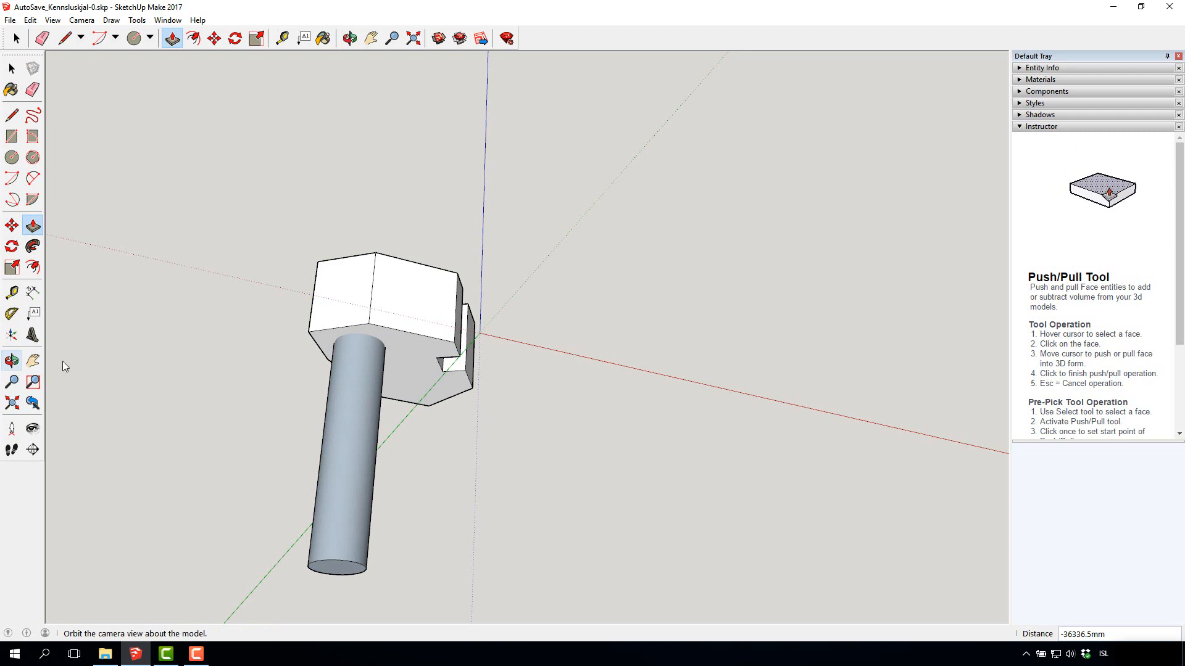
middle_click_drag(489, 328, 426, 456)
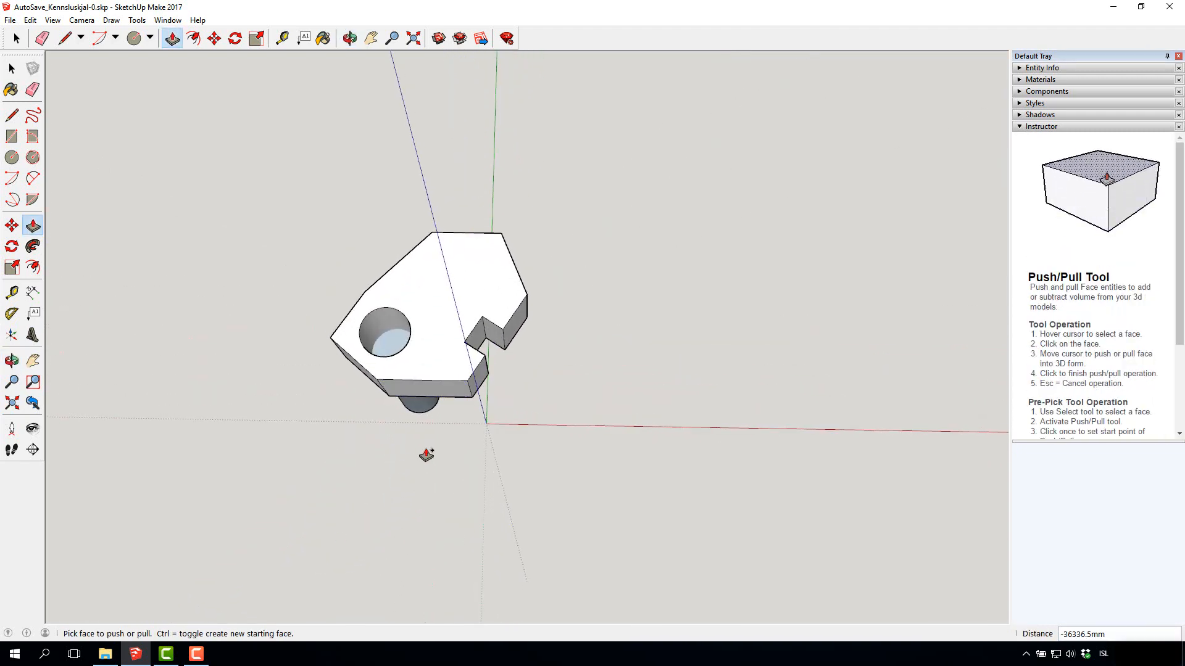
key("Escape")
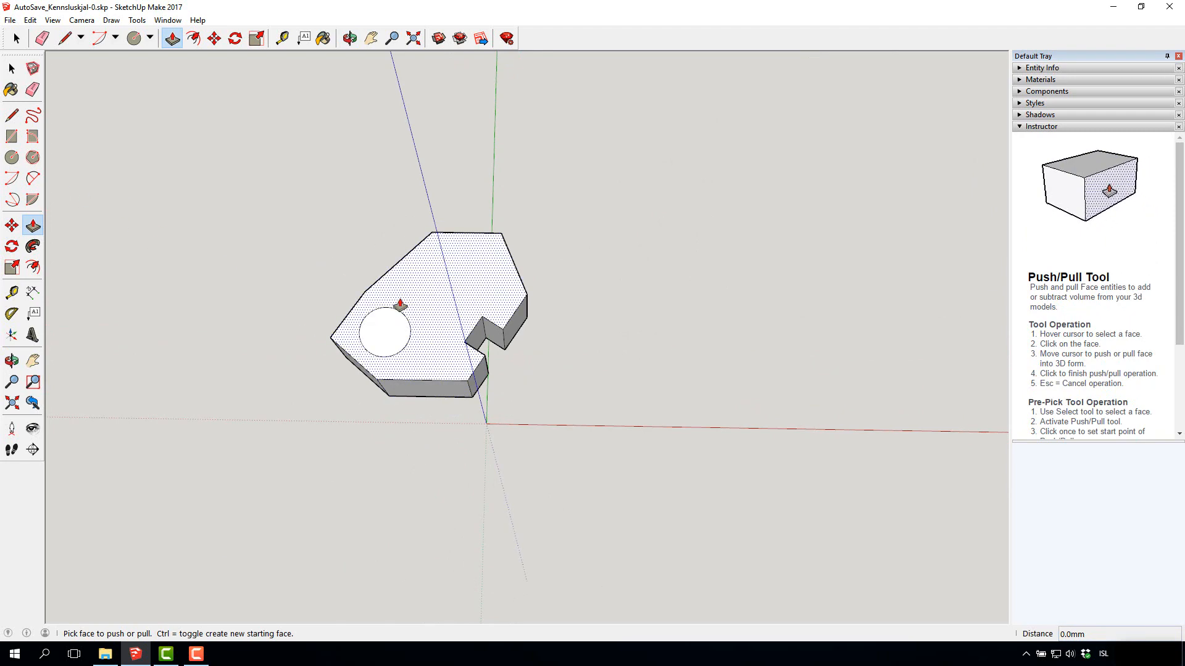
Push the circular face down about 9775 mm to cut a round hole through the block.
scroll(399, 307, "up", 5)
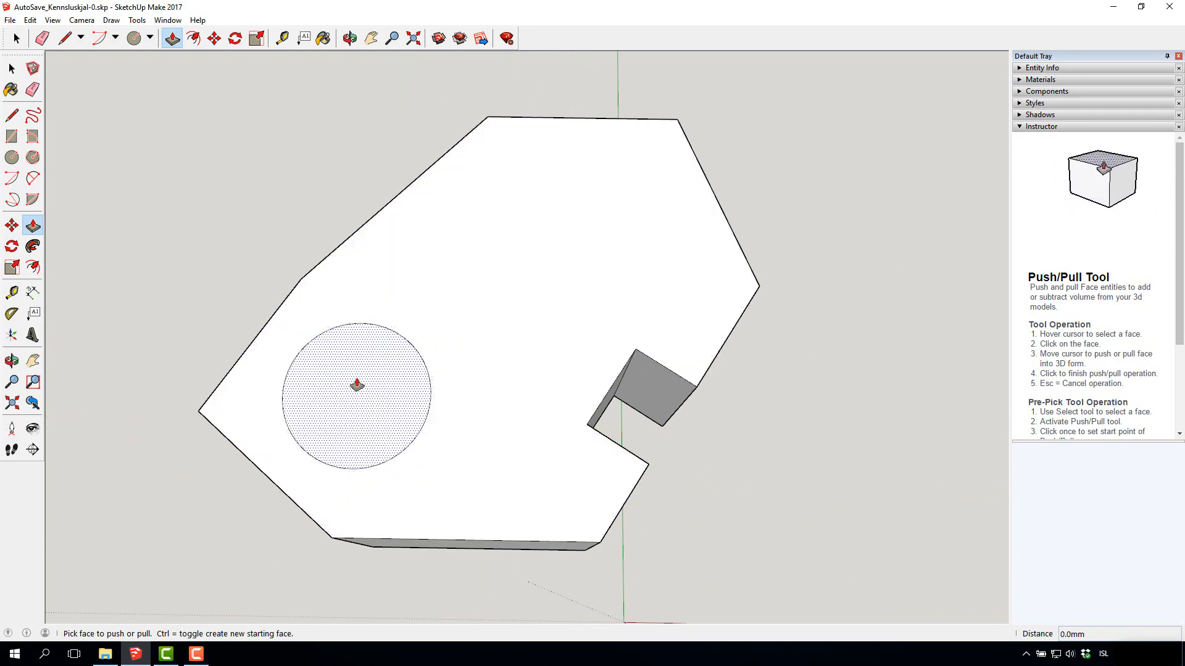
left_click(336, 360)
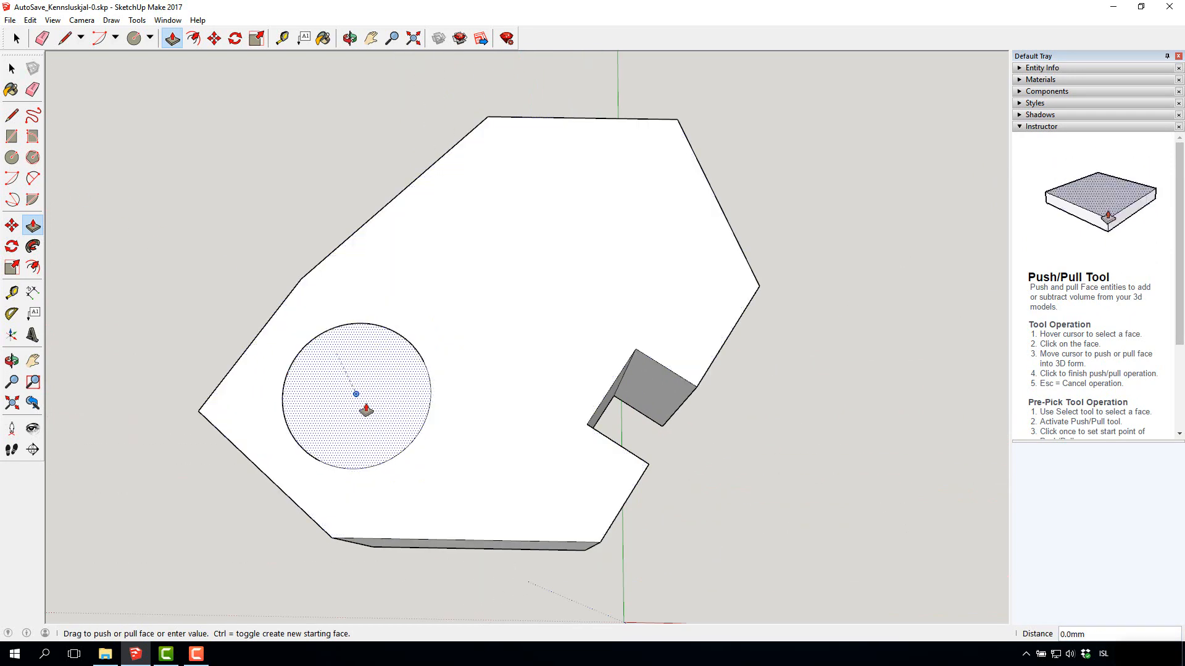
left_click(408, 407)
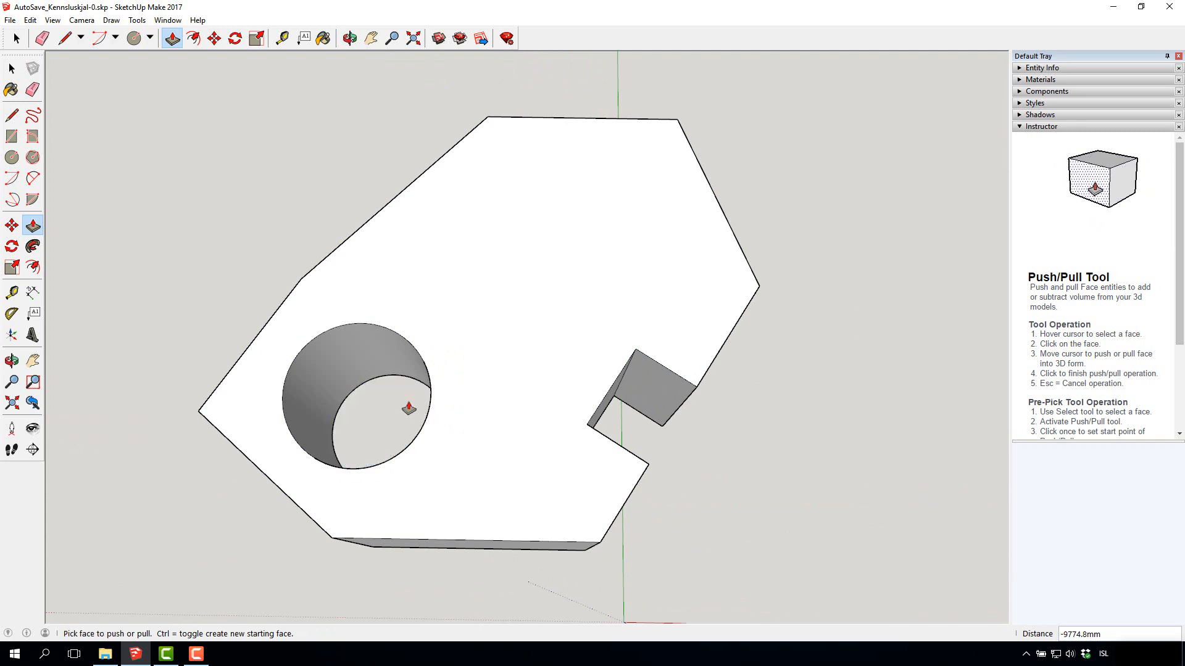
left_click(12, 361)
left_click_drag(169, 502, 343, 318)
scroll(346, 317, "down", 7)
scroll(414, 204, "up", 3)
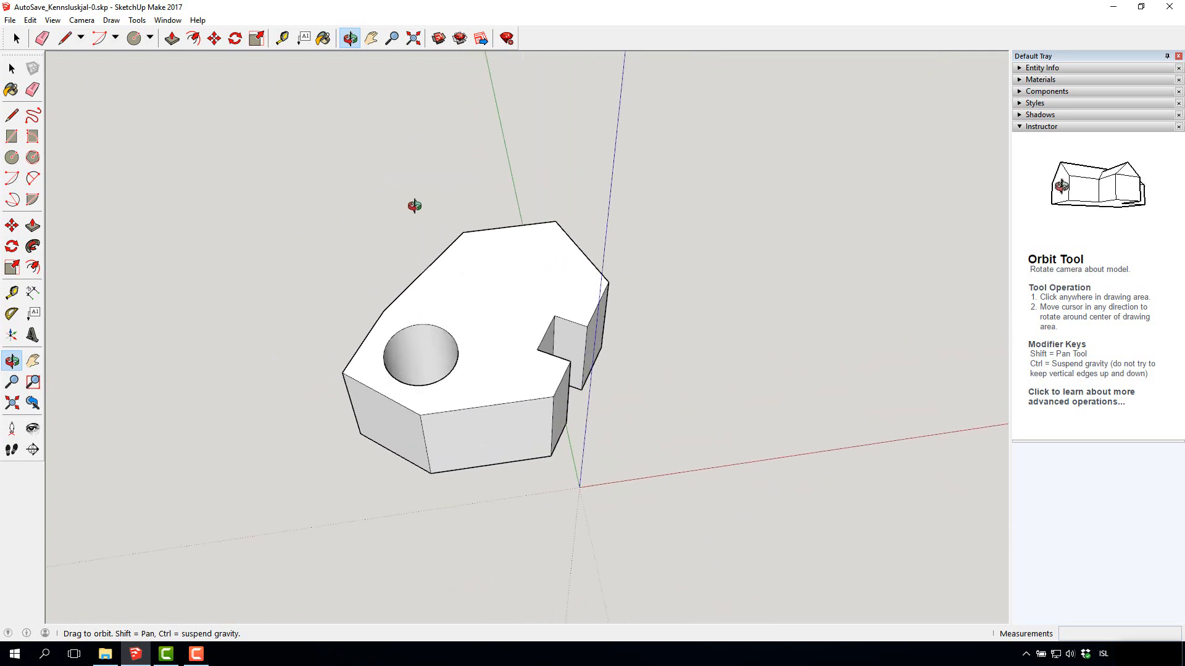
Draw a circle with a radius of about 6169 mm on the ground beside the block's notched side.
left_click(11, 68)
middle_click_drag(192, 182, 266, 331)
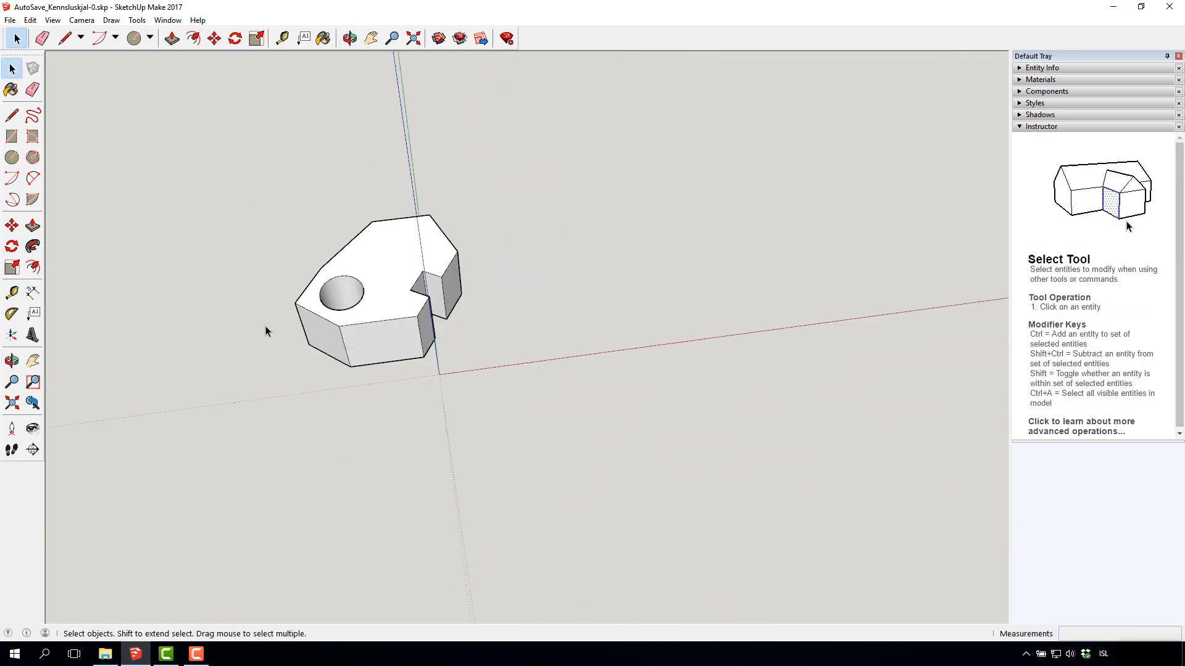
middle_click_drag(257, 262, 296, 252)
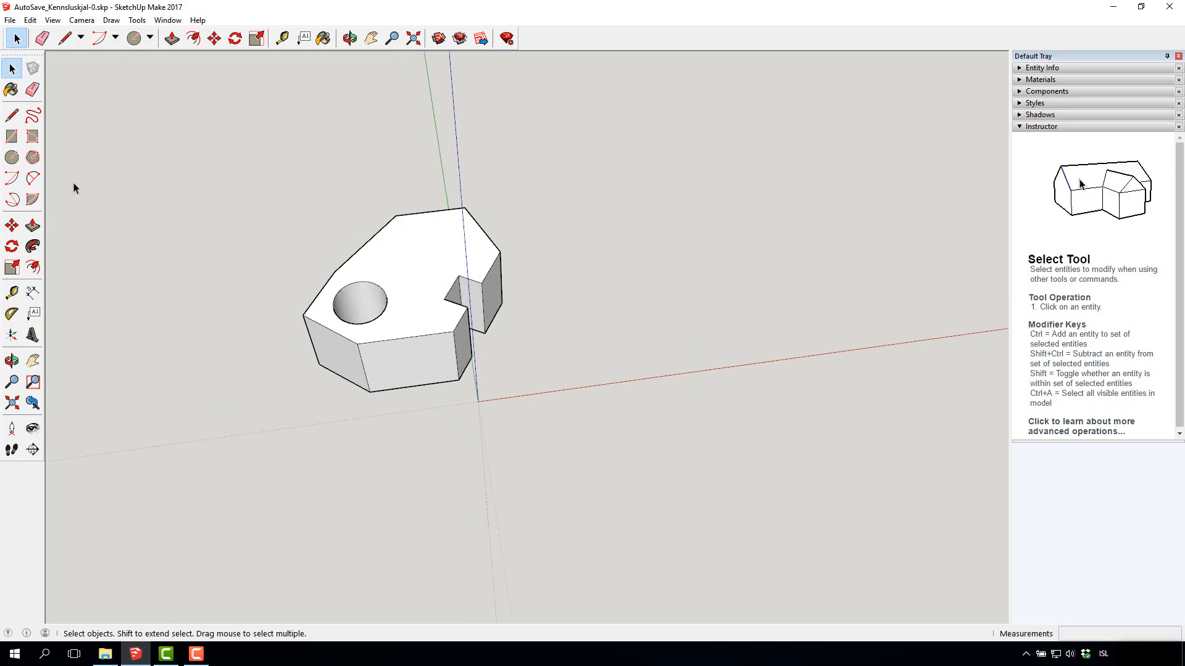
left_click(12, 158)
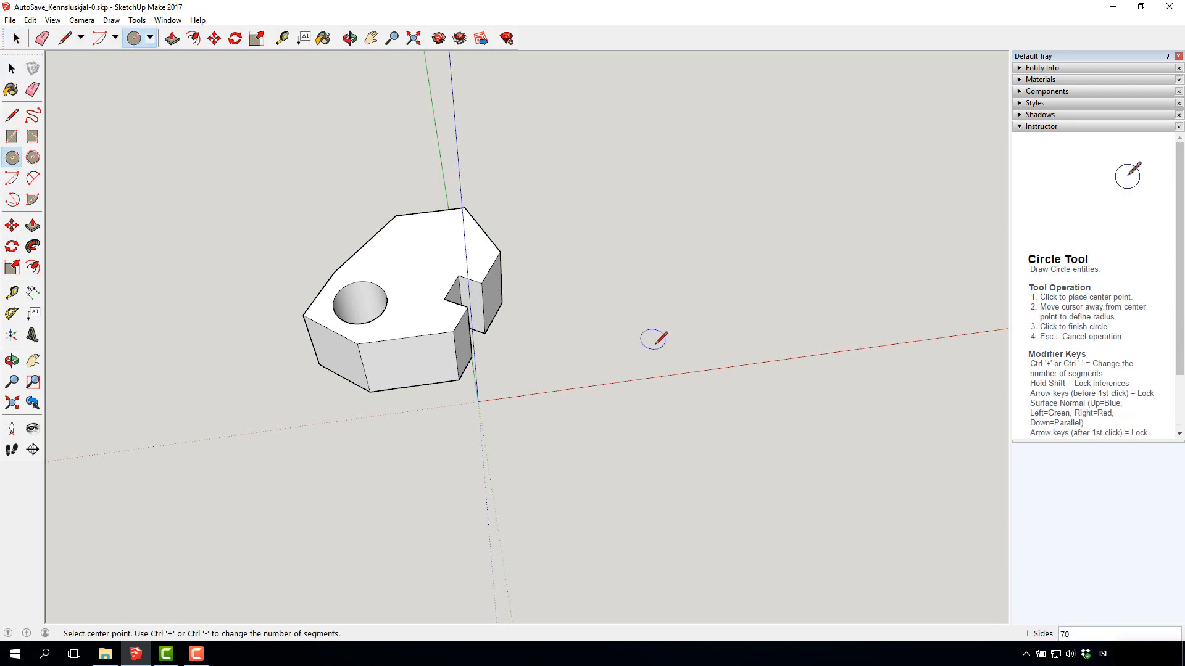
left_click(646, 319)
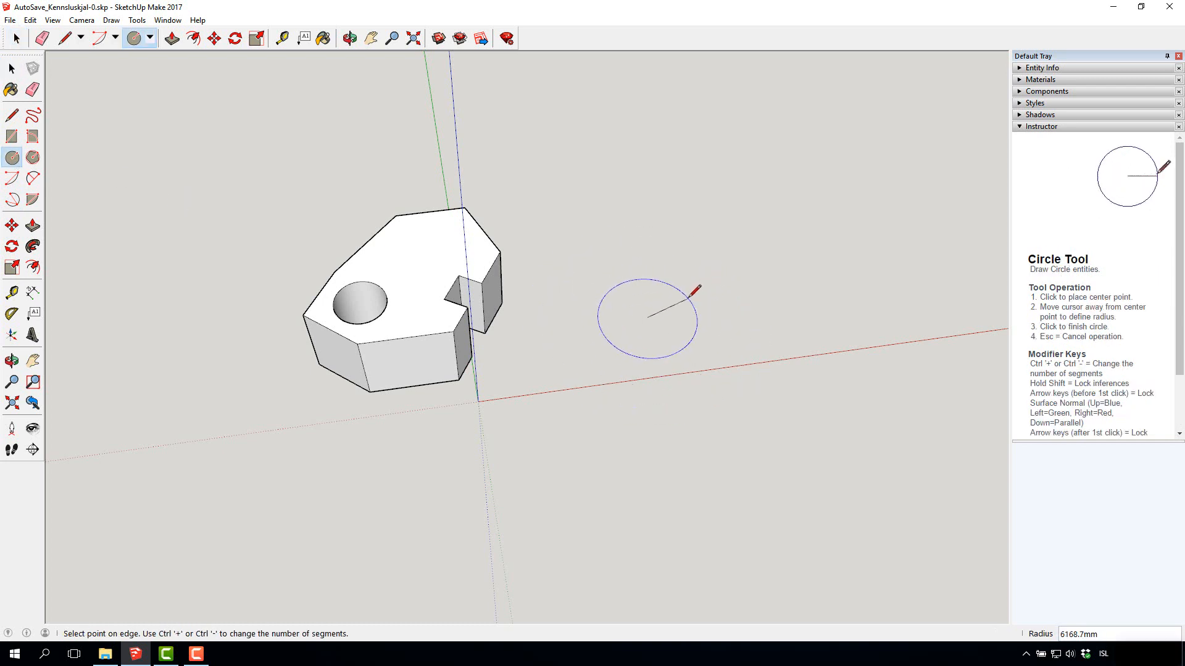
left_click(688, 295)
Push/Pull the ground circle upward into a cylinder.
left_click(33, 225)
left_click(644, 327)
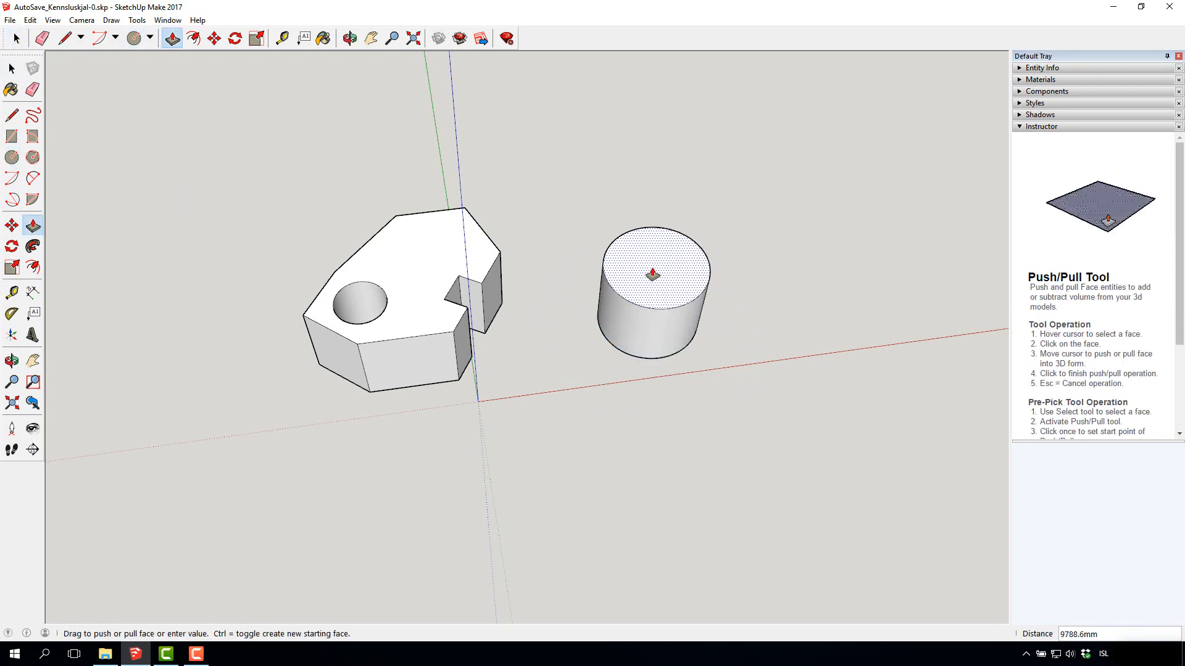
left_click(658, 277)
left_click(12, 68)
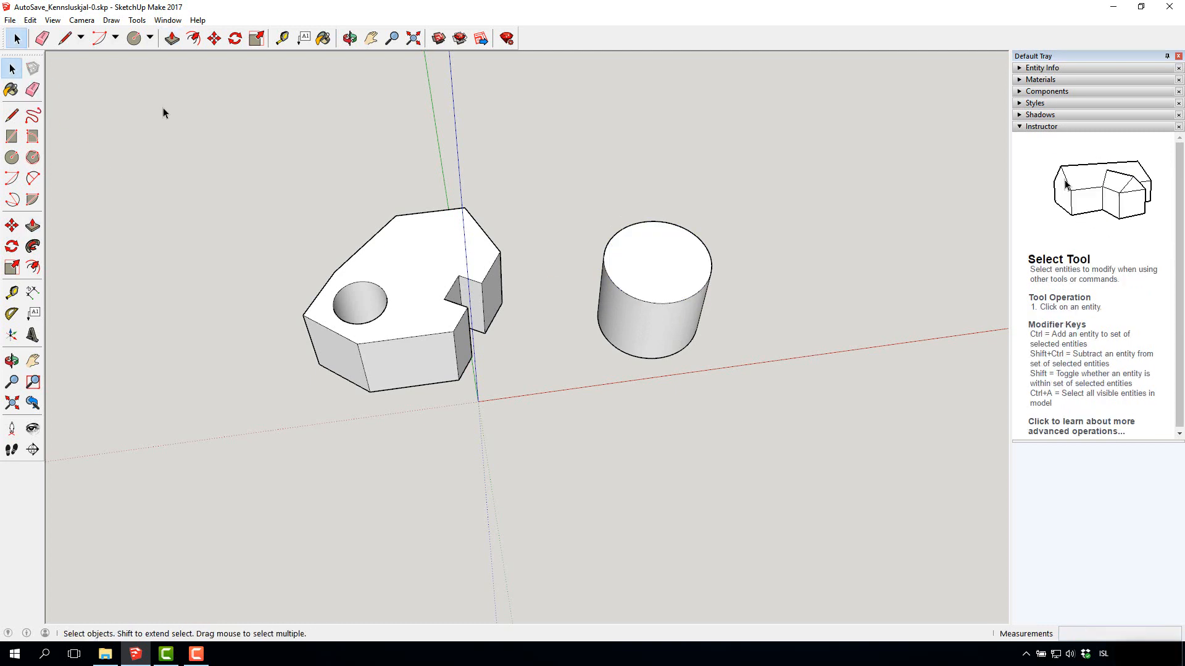
Select the whole cylinder and move it about 14442 mm against the block's side beside the notch.
scroll(546, 142, "up", 2)
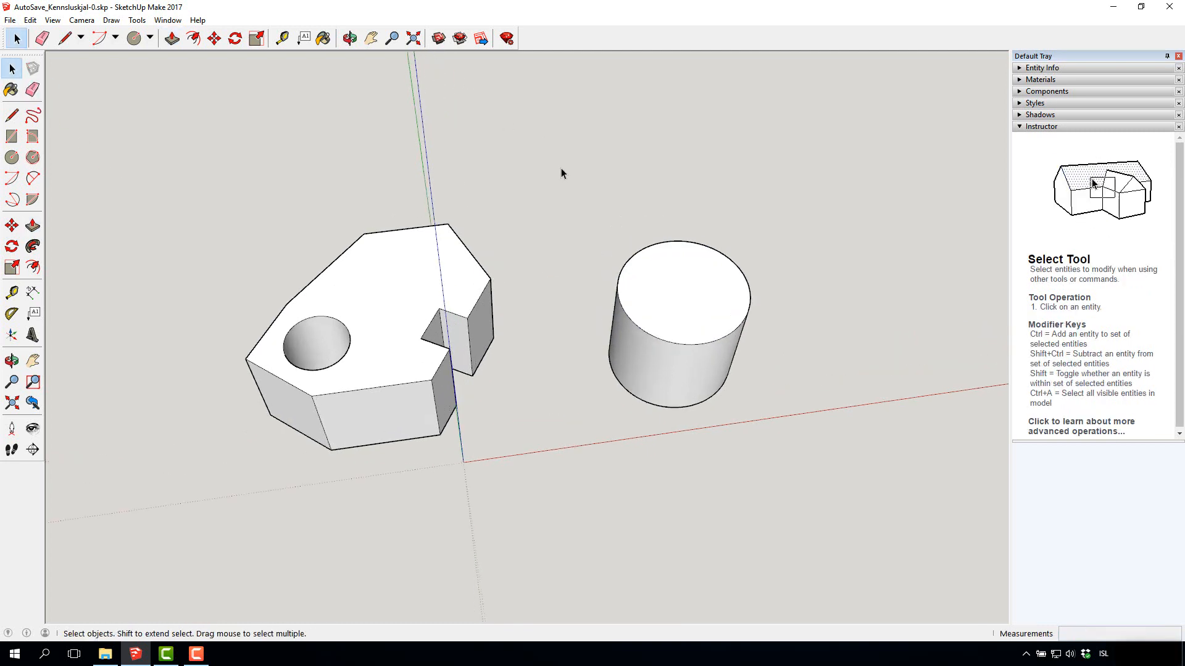
left_click_drag(562, 168, 786, 452)
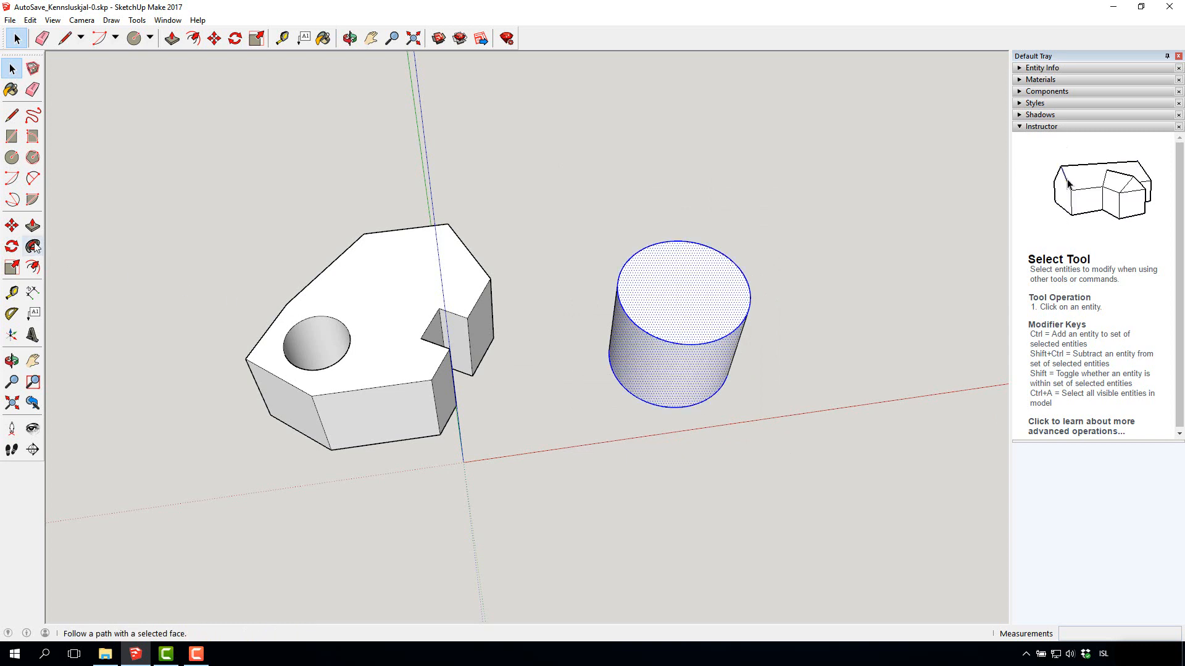
left_click(13, 226)
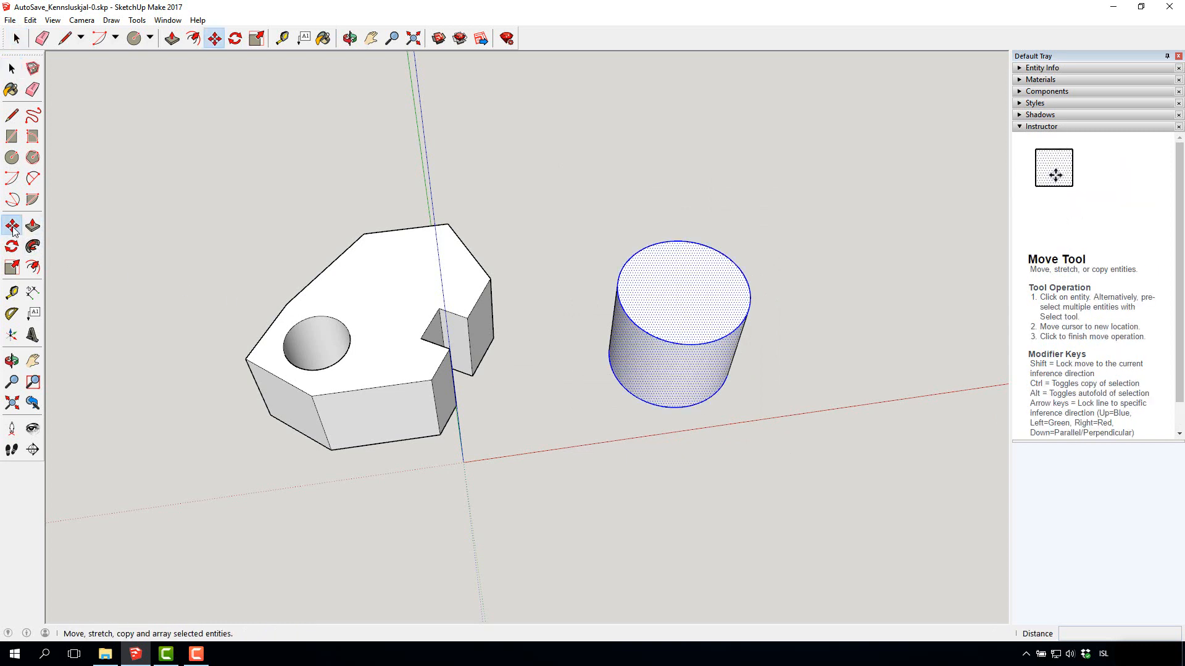
left_click(617, 388)
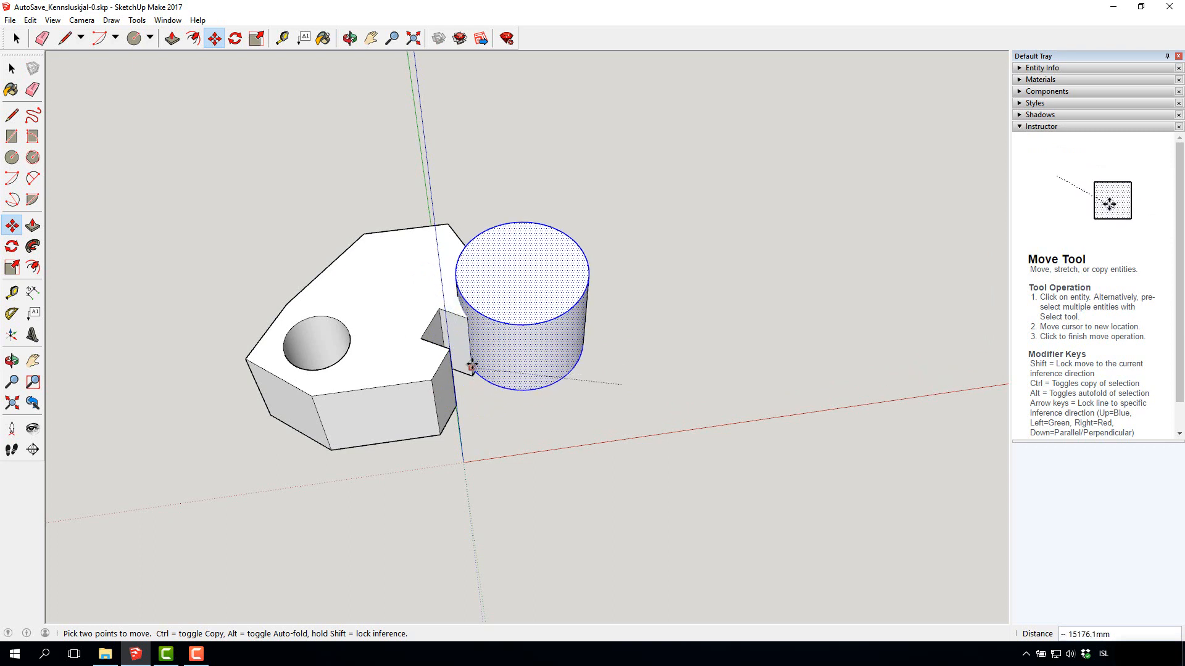
left_click(481, 361)
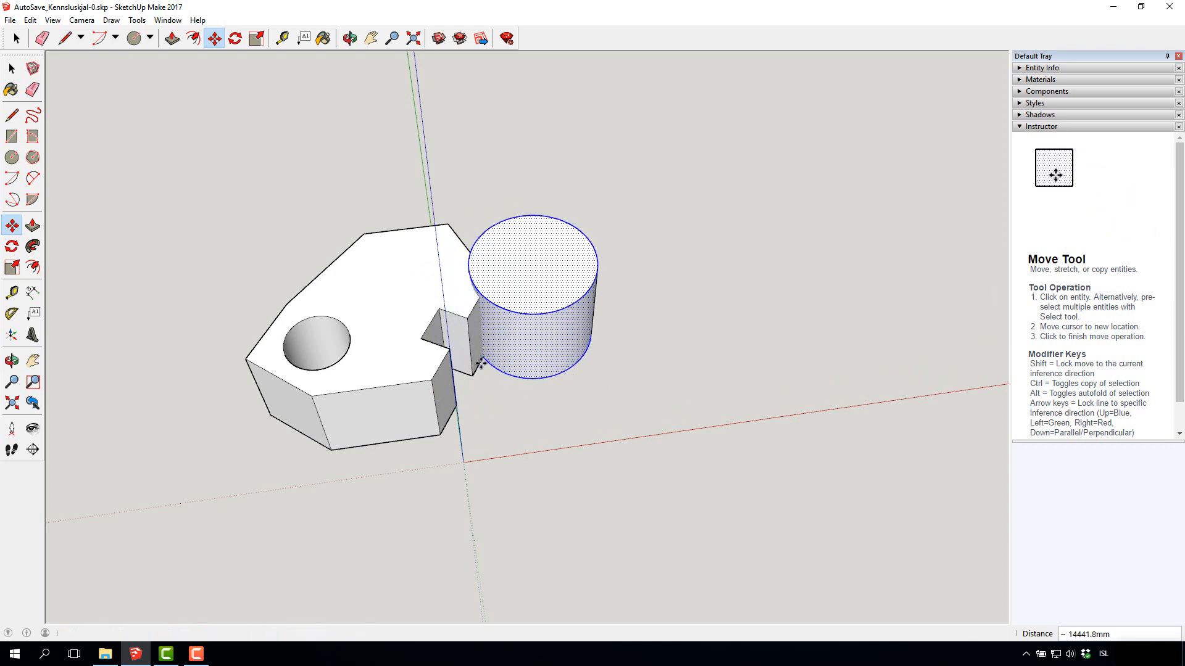
left_click(12, 69)
left_click(600, 162)
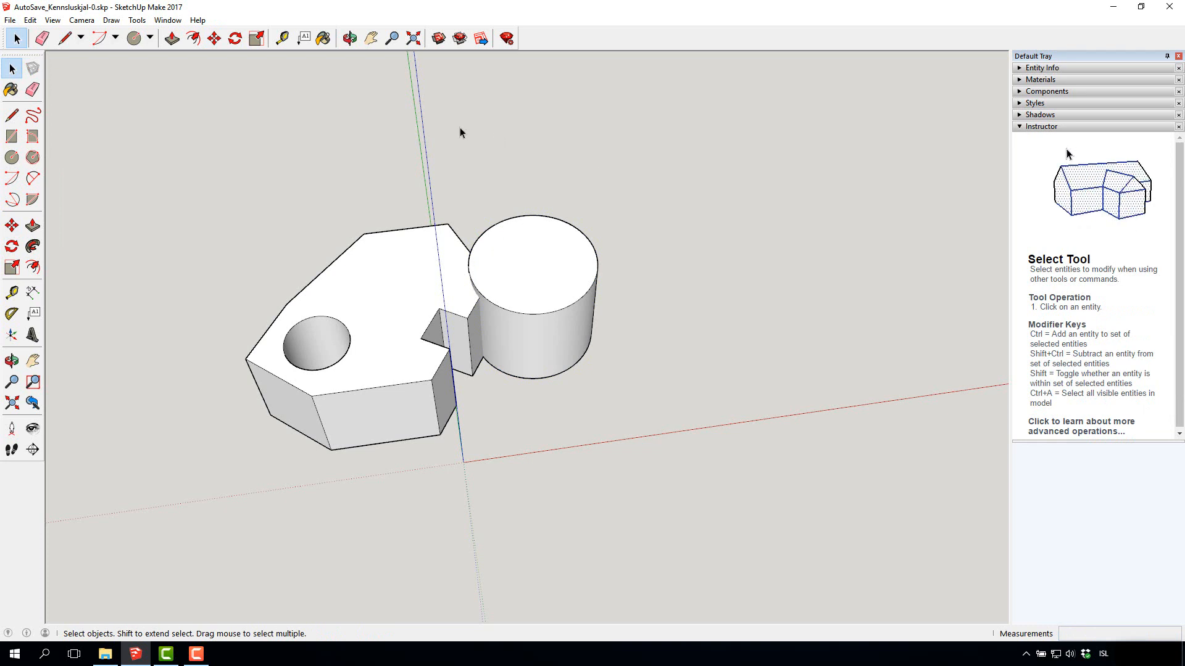
Try to move the cylinder away from the adjoining block after selecting it together with the touching geometry.
left_click_drag(471, 424, 460, 427)
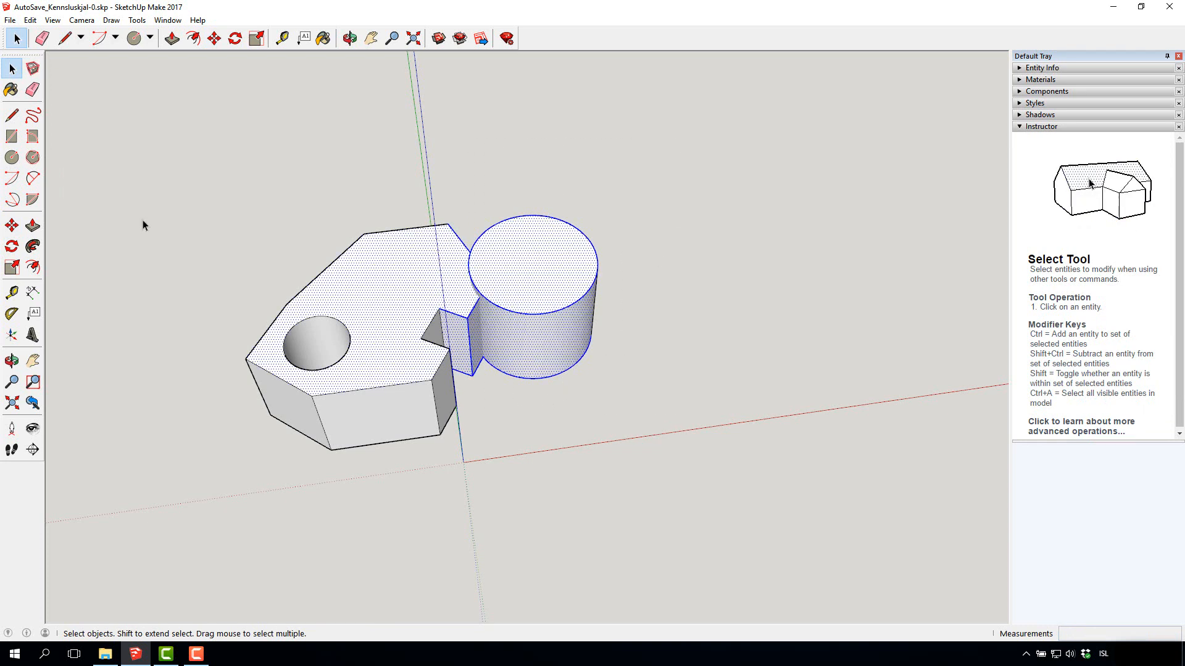
left_click(12, 225)
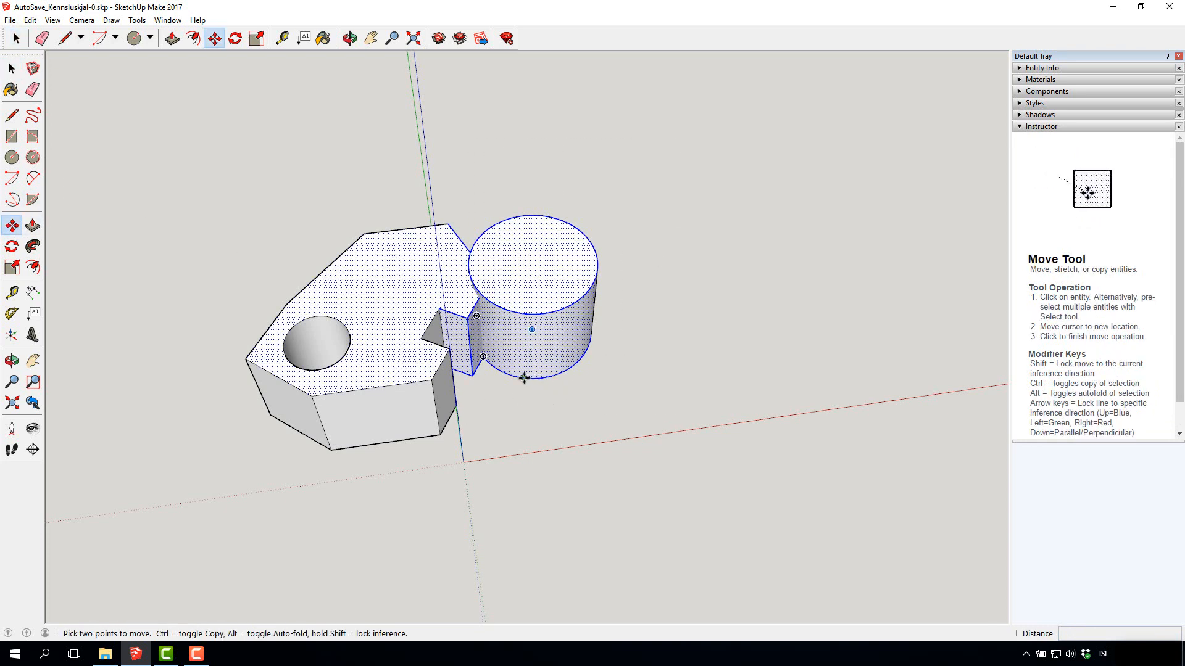
left_click(542, 376)
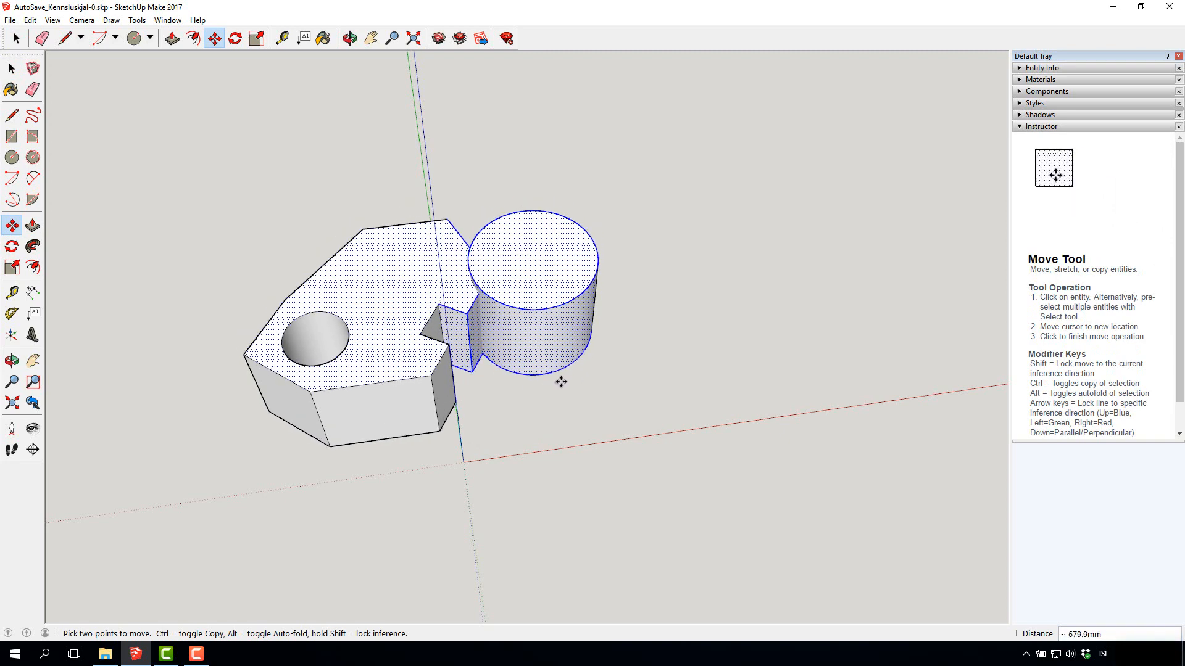
key("Escape")
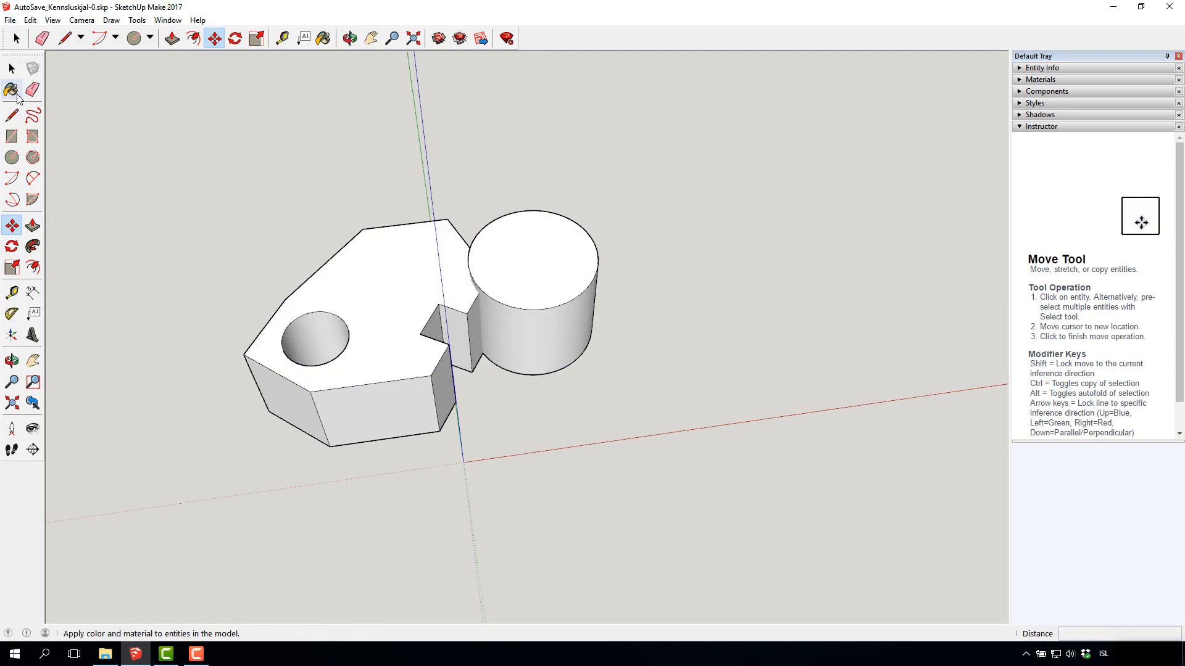
Try to move the whole block away from the cylinder, dismiss the auto-save error, and cancel the move.
key("space")
left_click_drag(132, 110, 487, 503)
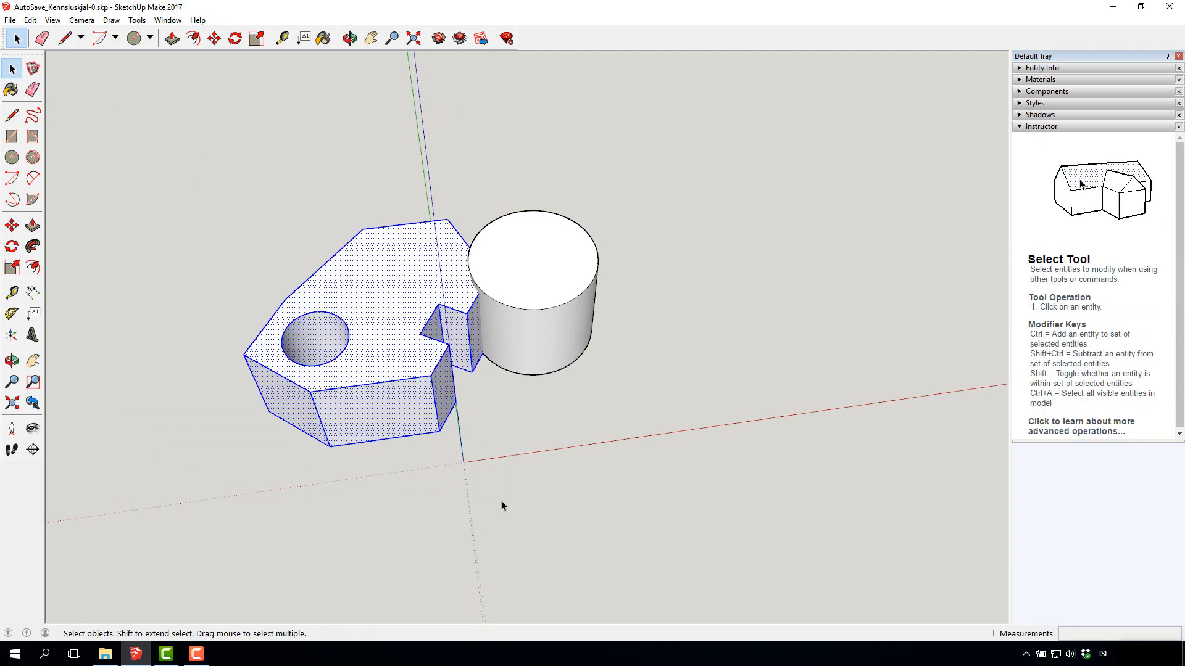
left_click(11, 226)
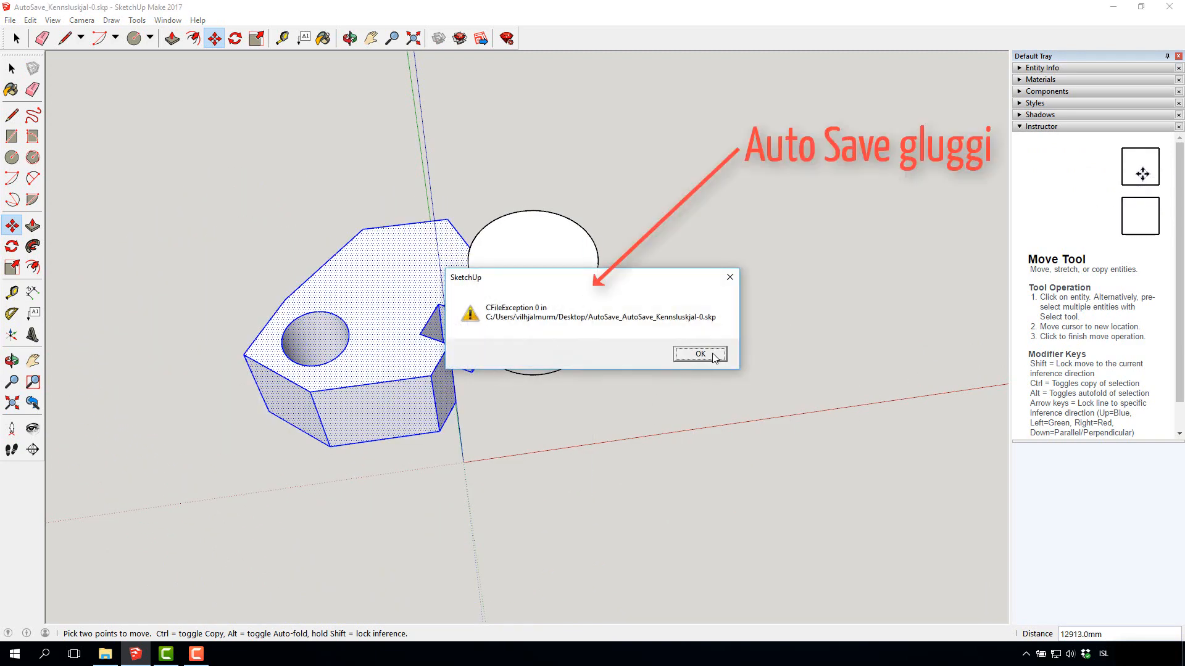
left_click(700, 354)
key("Escape")
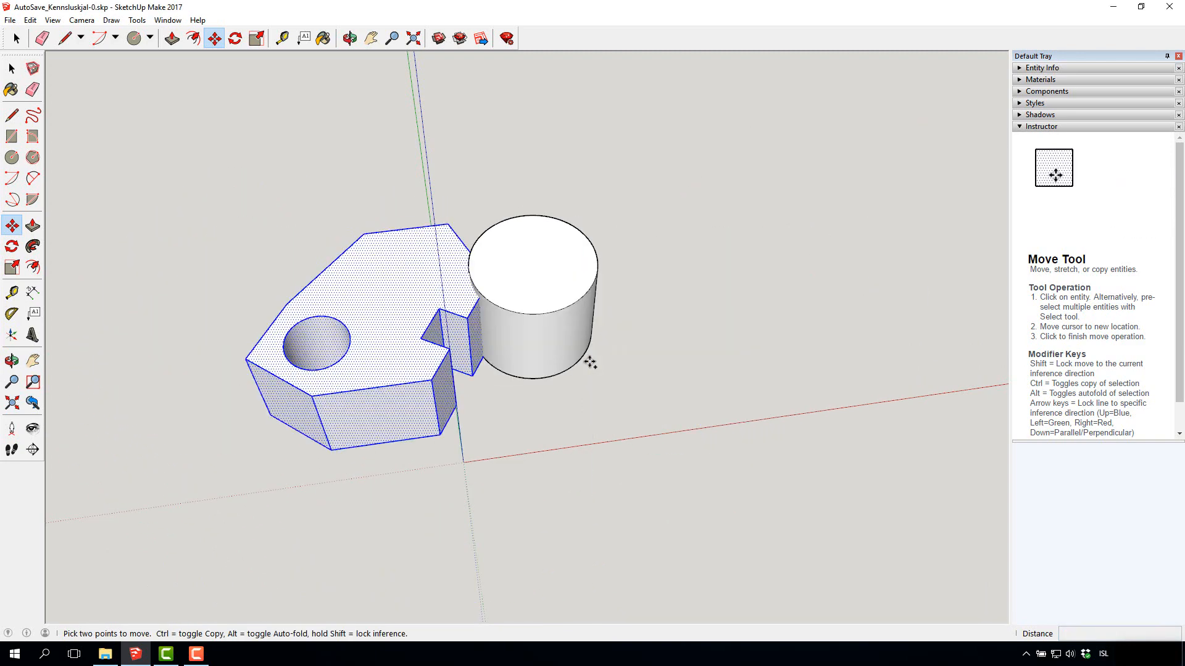
key("Escape")
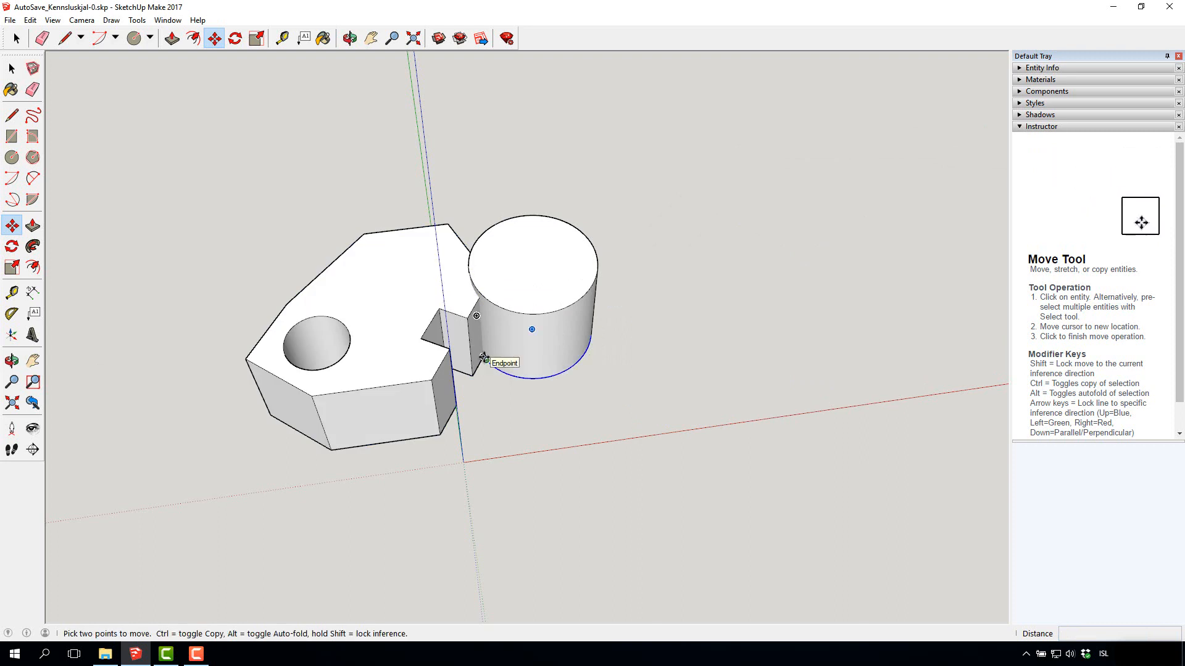
Undo the cylinder's move against the block and turn the whole notched block into a component.
key("ctrl+z")
left_click(15, 72)
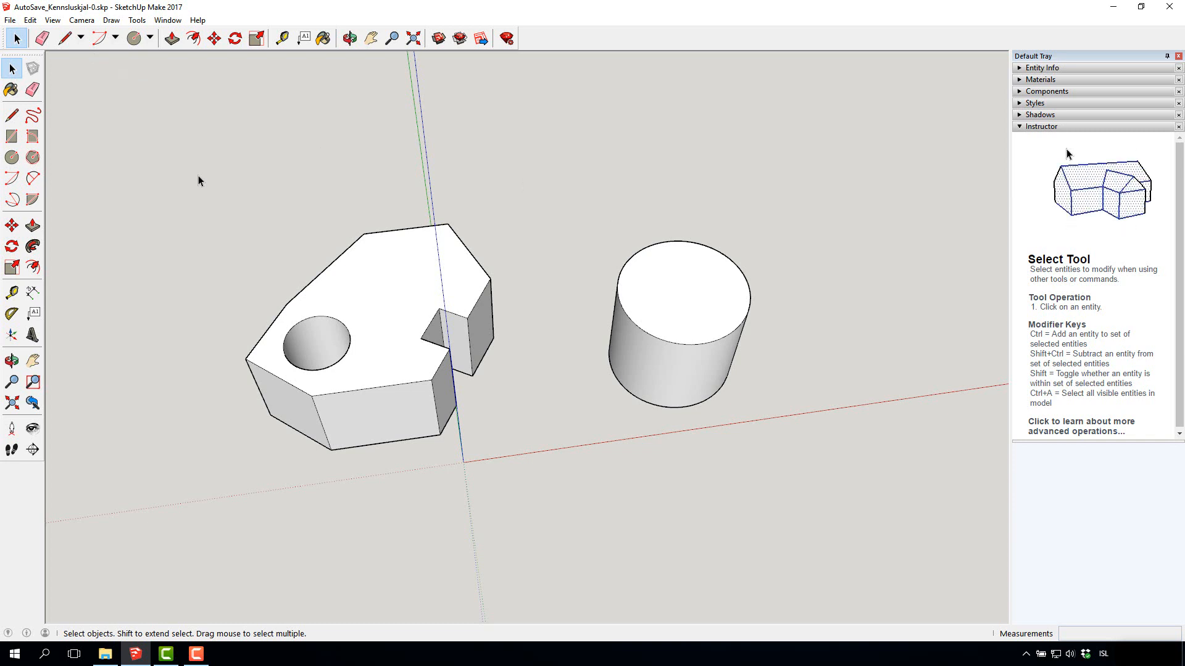
left_click_drag(145, 135, 542, 528)
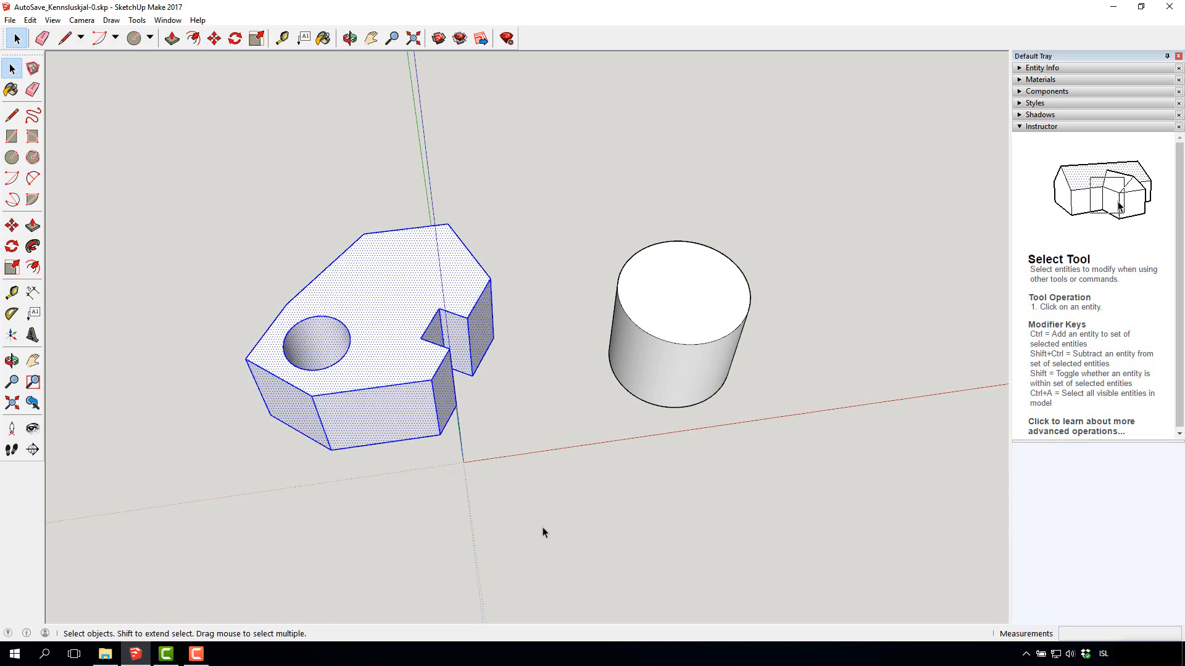
left_click(34, 69)
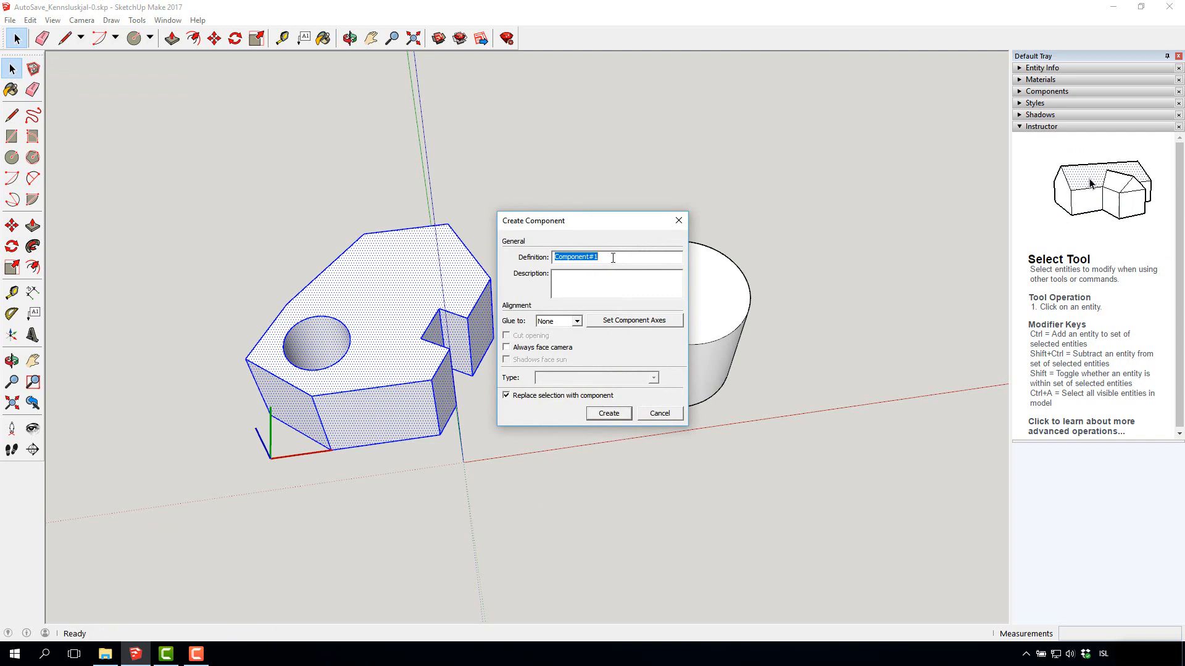
left_click(609, 413)
Select the whole cylinder and turn it into its own component.
left_click_drag(562, 168, 777, 465)
left_click(33, 69)
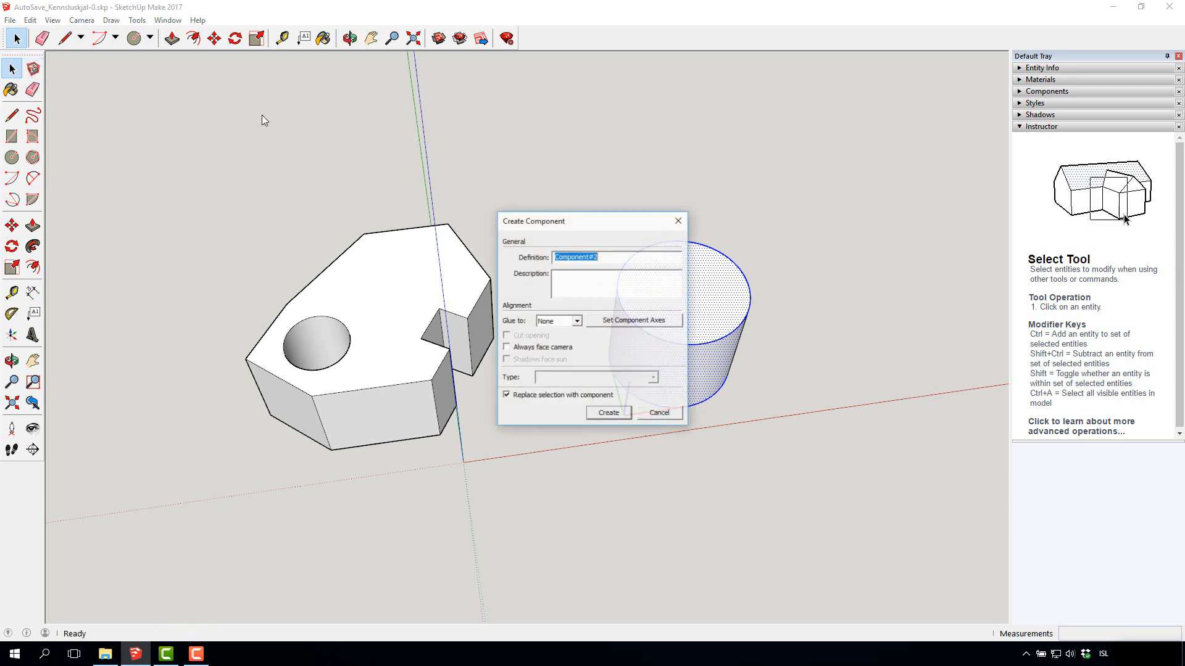
left_click(611, 412)
left_click(591, 191)
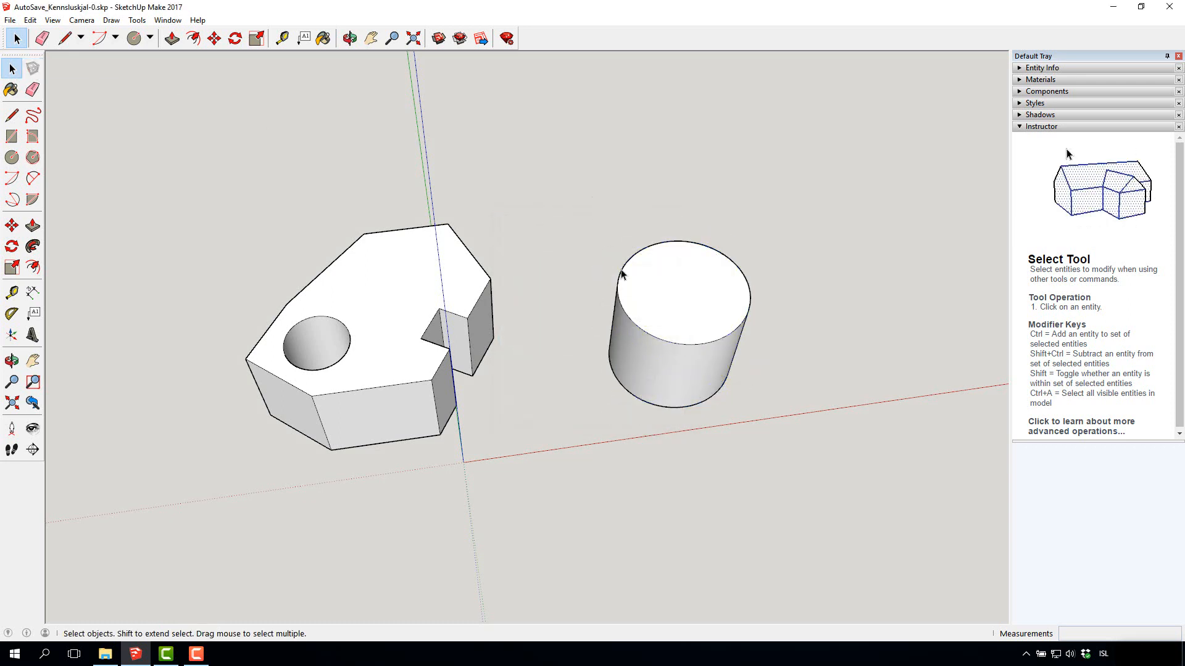
Move the cylinder component against the block's side so that it overlaps the area beside the notch.
left_click(627, 296)
left_click(13, 228)
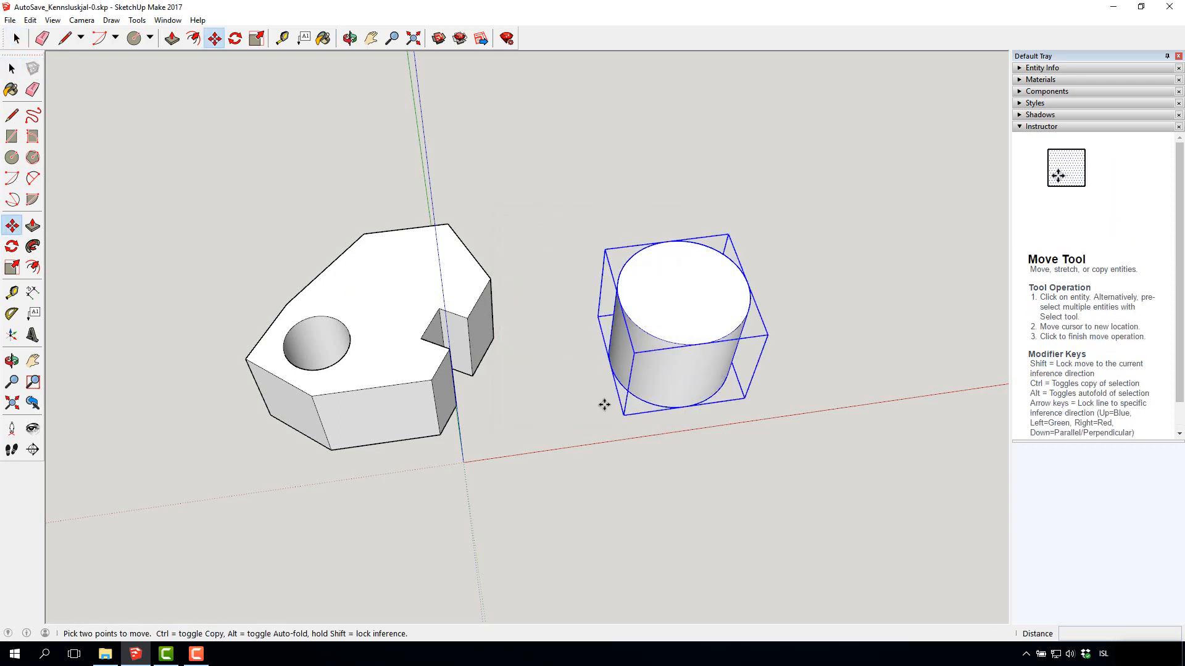
left_click(623, 416)
left_click(455, 404)
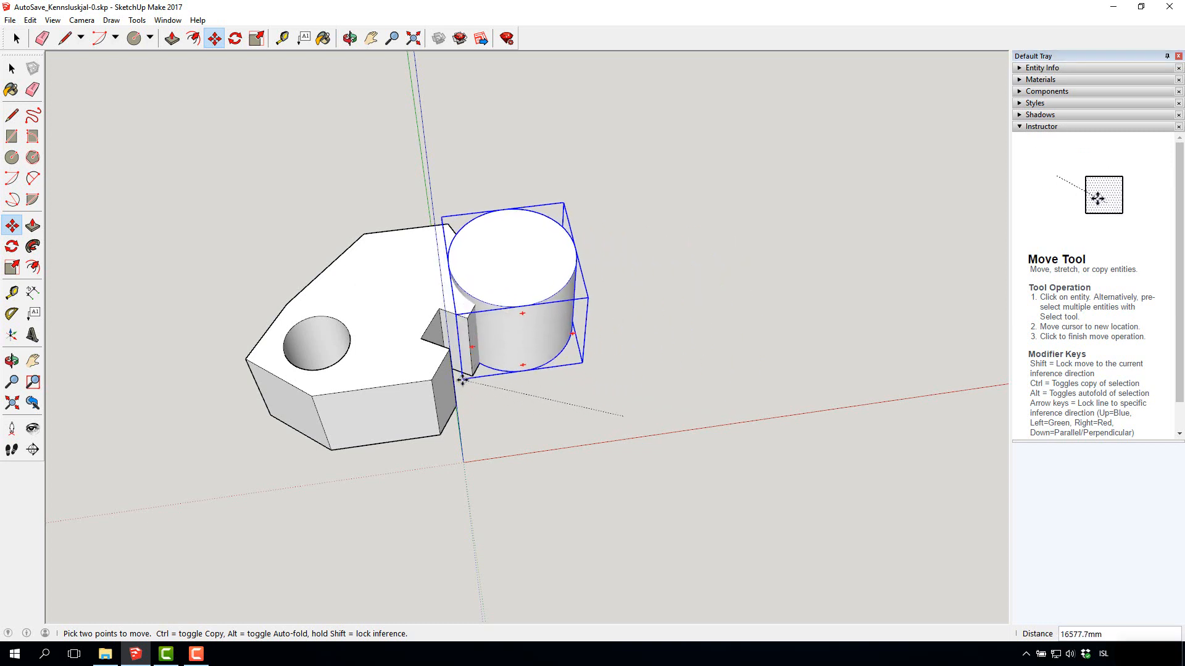
Move the block component away from the cylinder, leaving a clear gap between them, and deselect it.
left_click(12, 71)
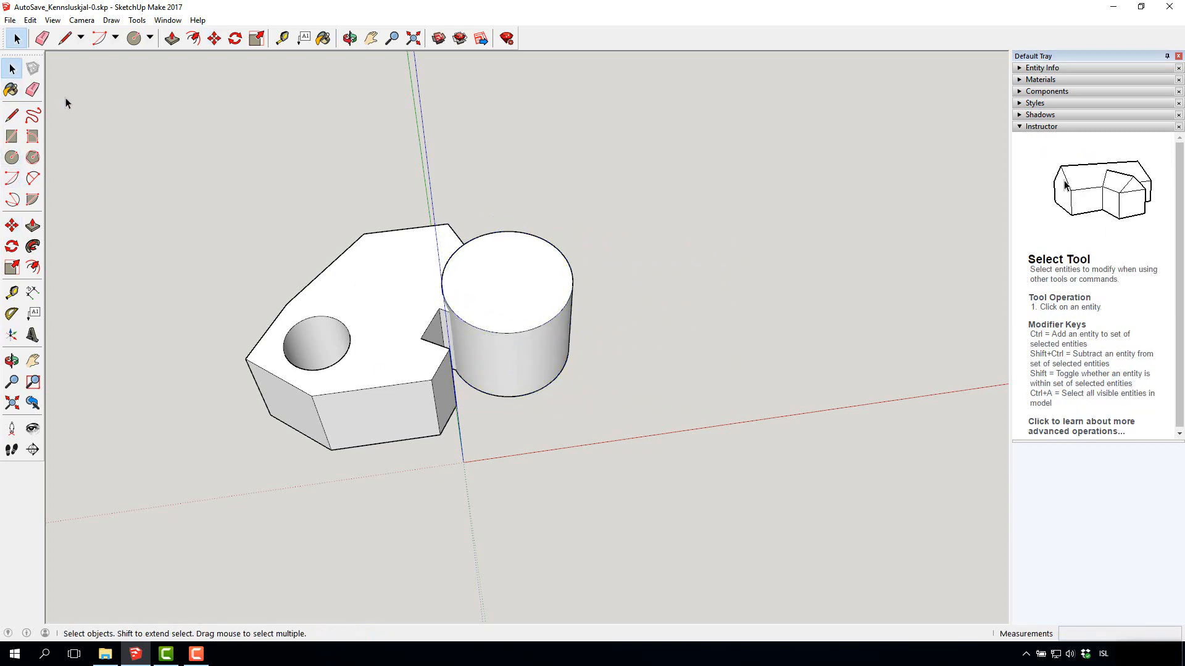
left_click(400, 297)
left_click(12, 226)
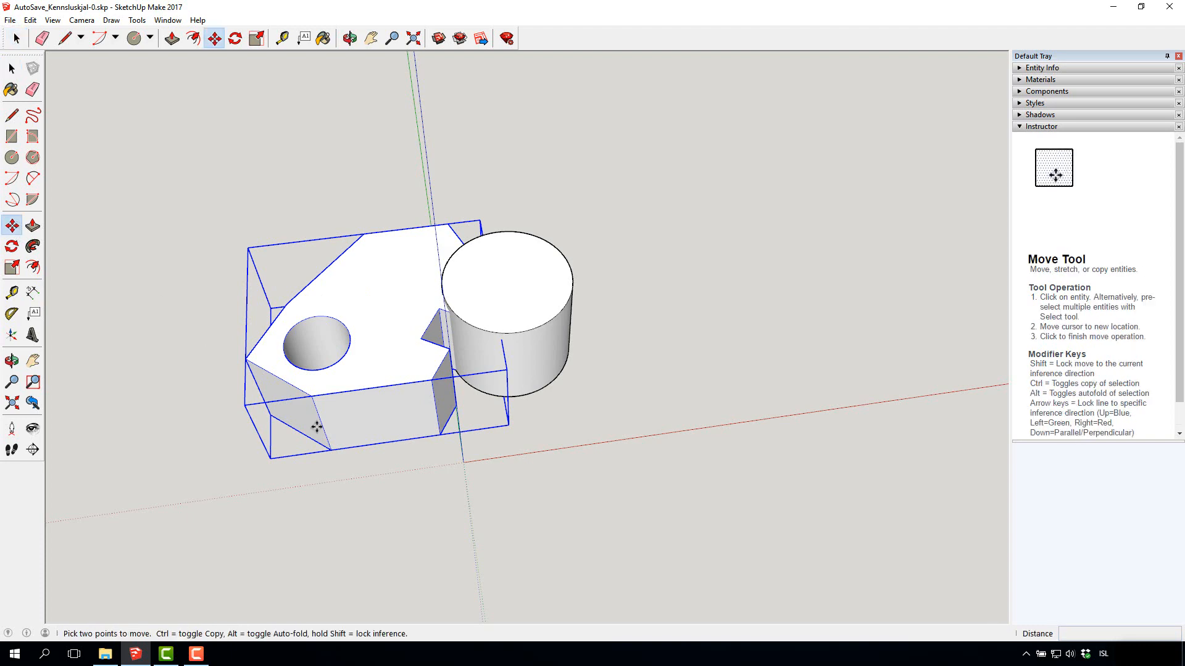
left_click(321, 424)
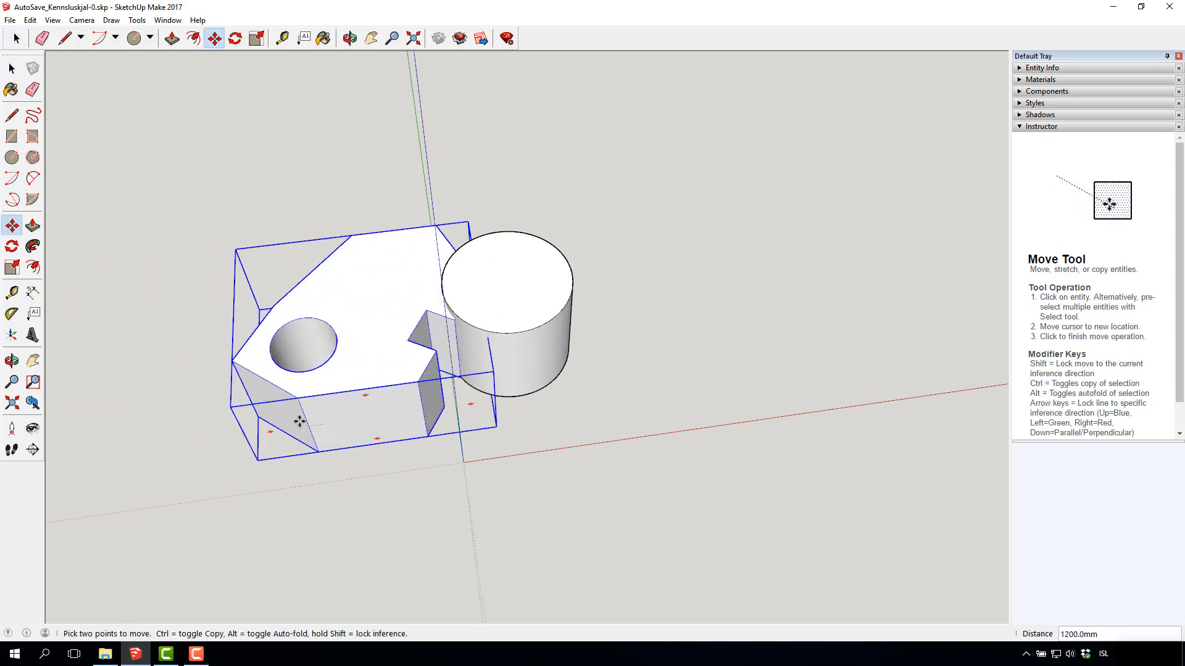
left_click(233, 398)
left_click(12, 71)
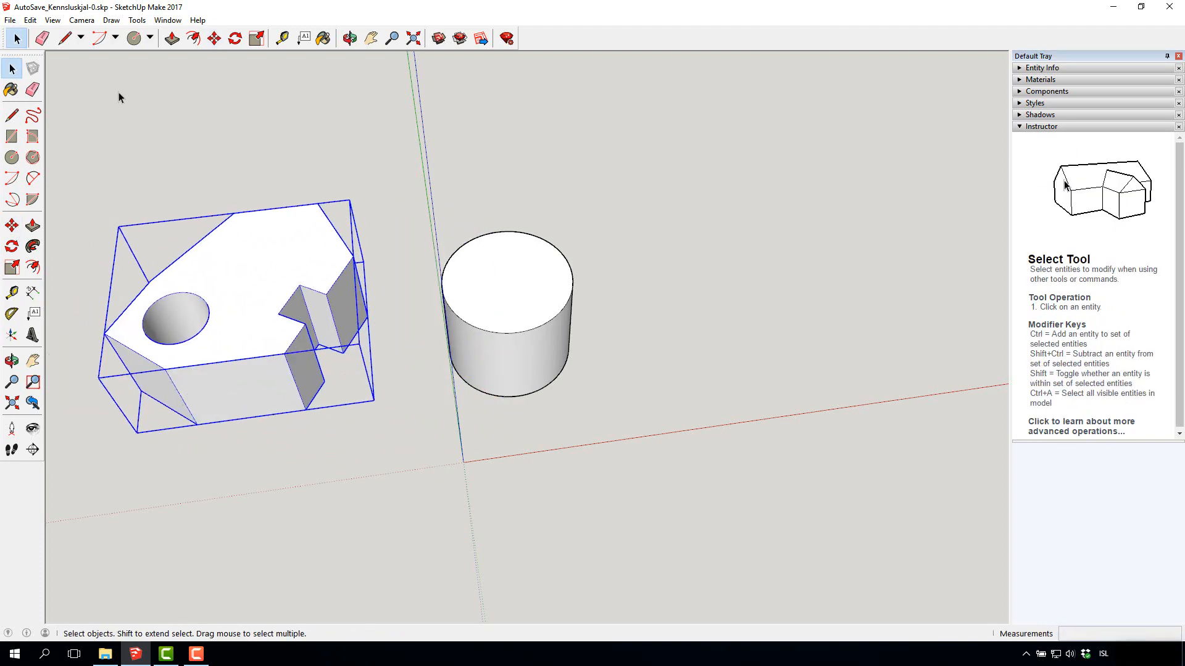
left_click(431, 246)
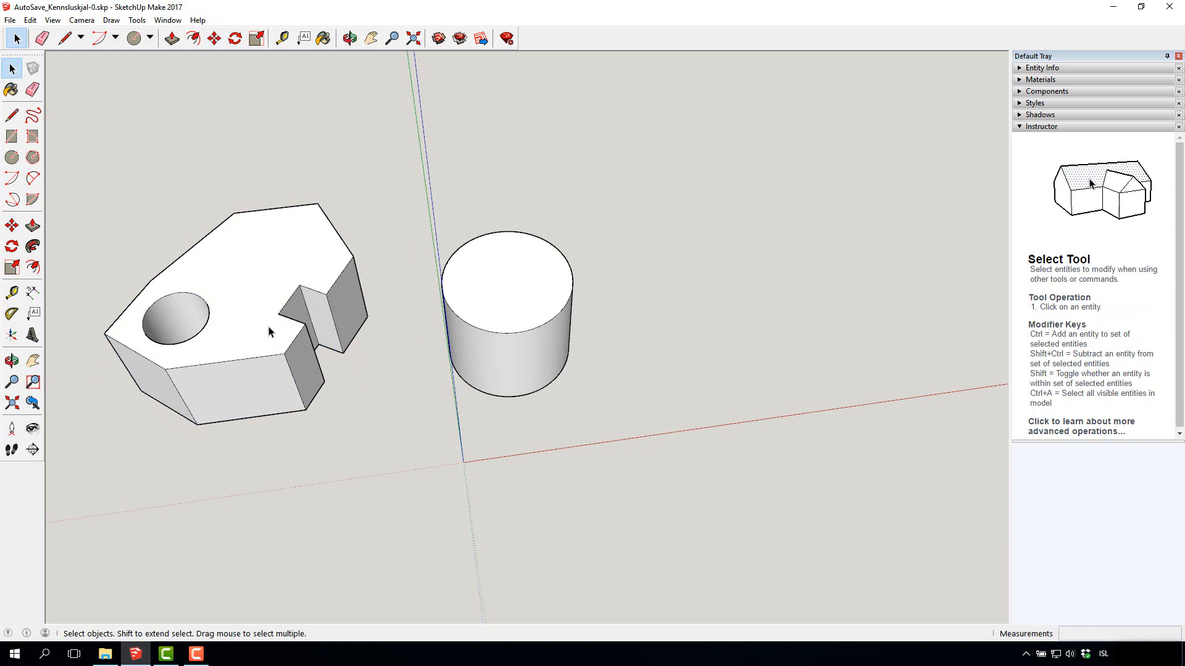
Open the block component for editing.
left_click(298, 272)
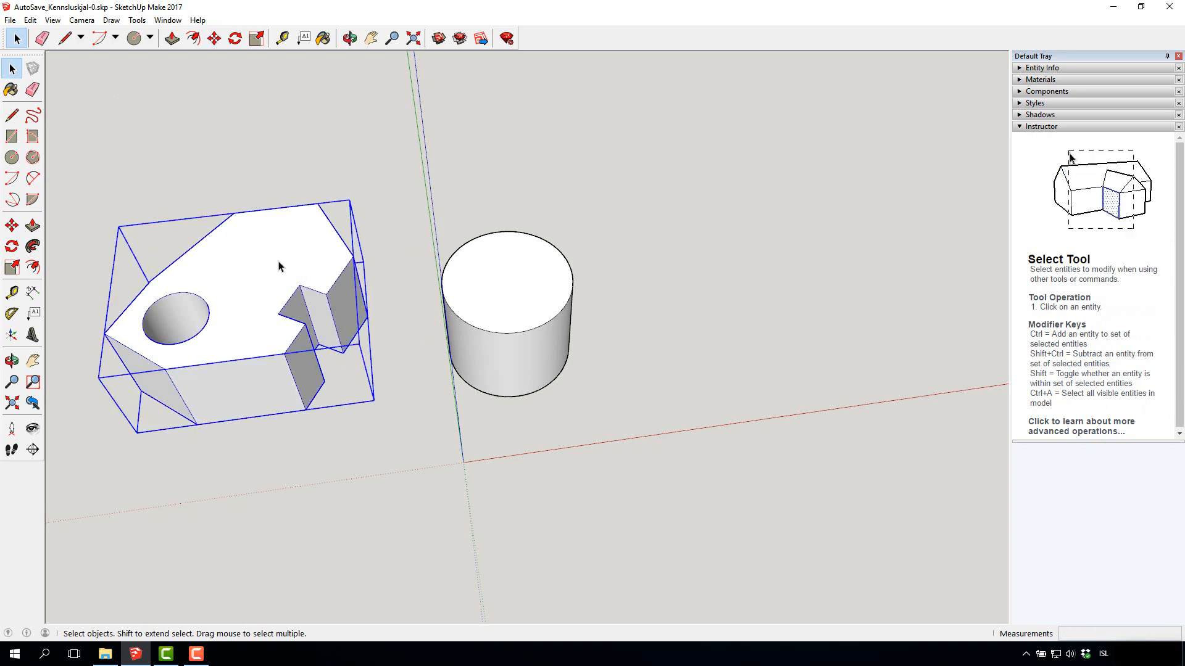
double_click(305, 270)
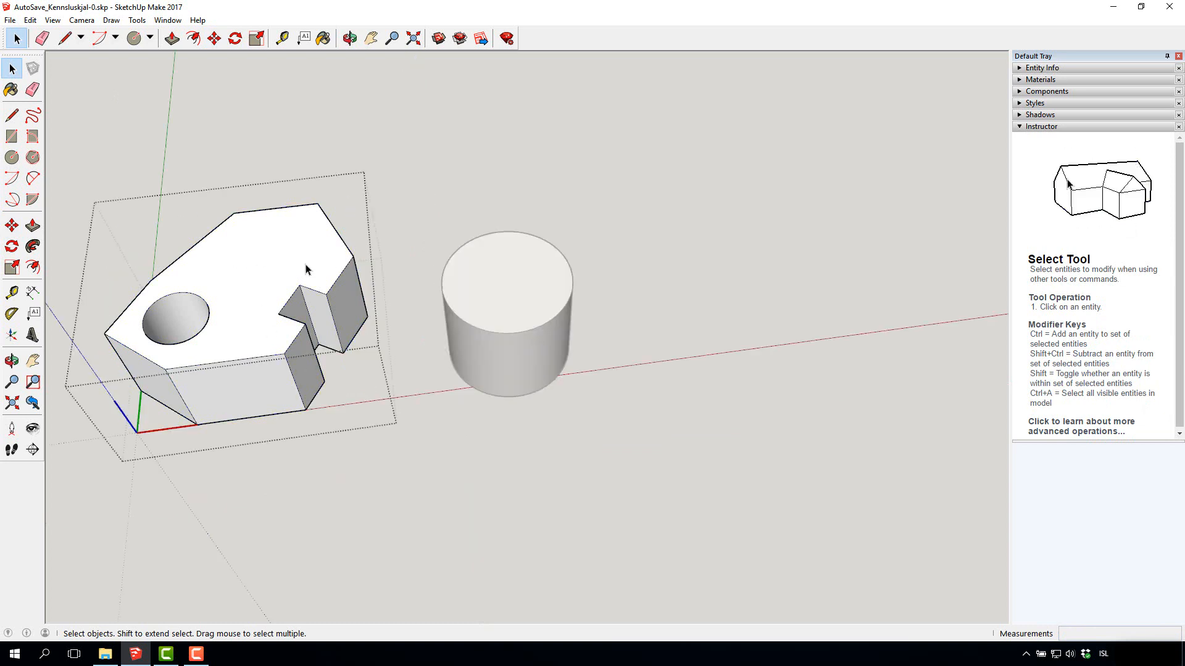
scroll(254, 265, "up", 3)
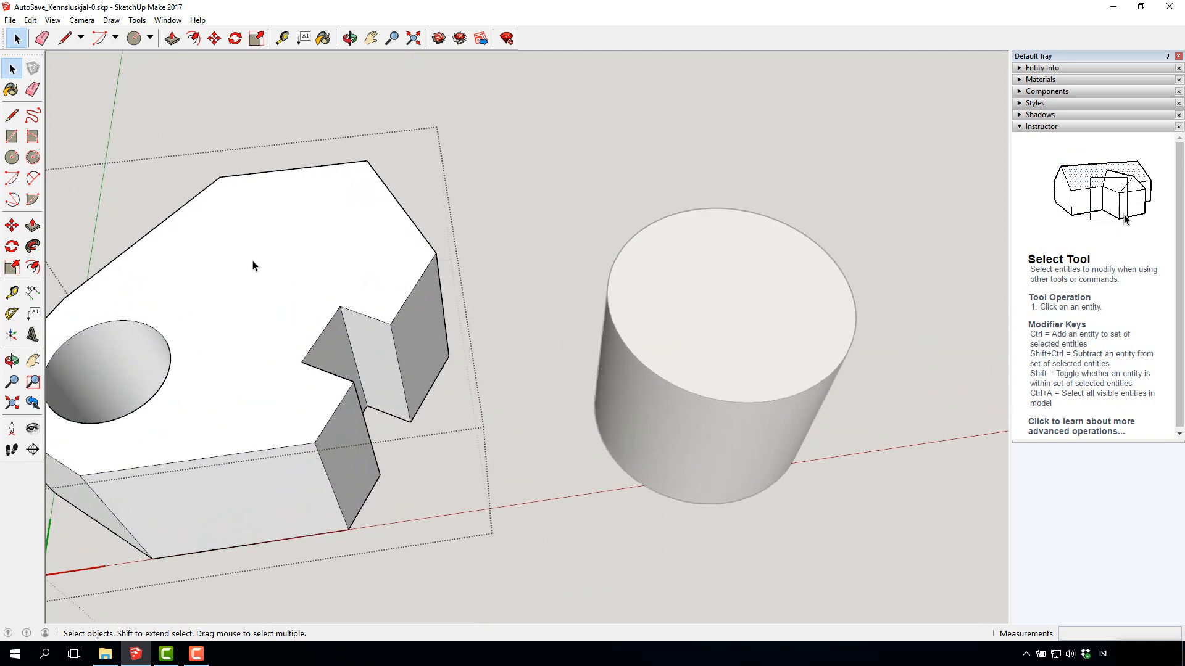
scroll(475, 310, "down", 1)
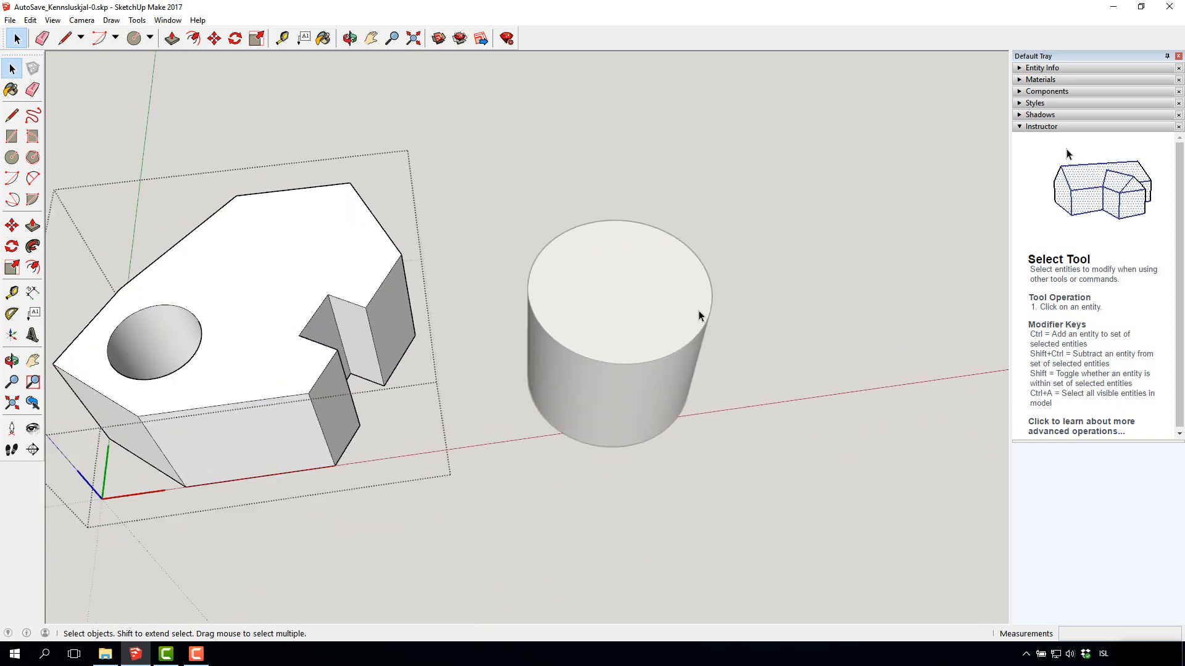
scroll(463, 333, "down", 3)
scroll(296, 305, "up", 2)
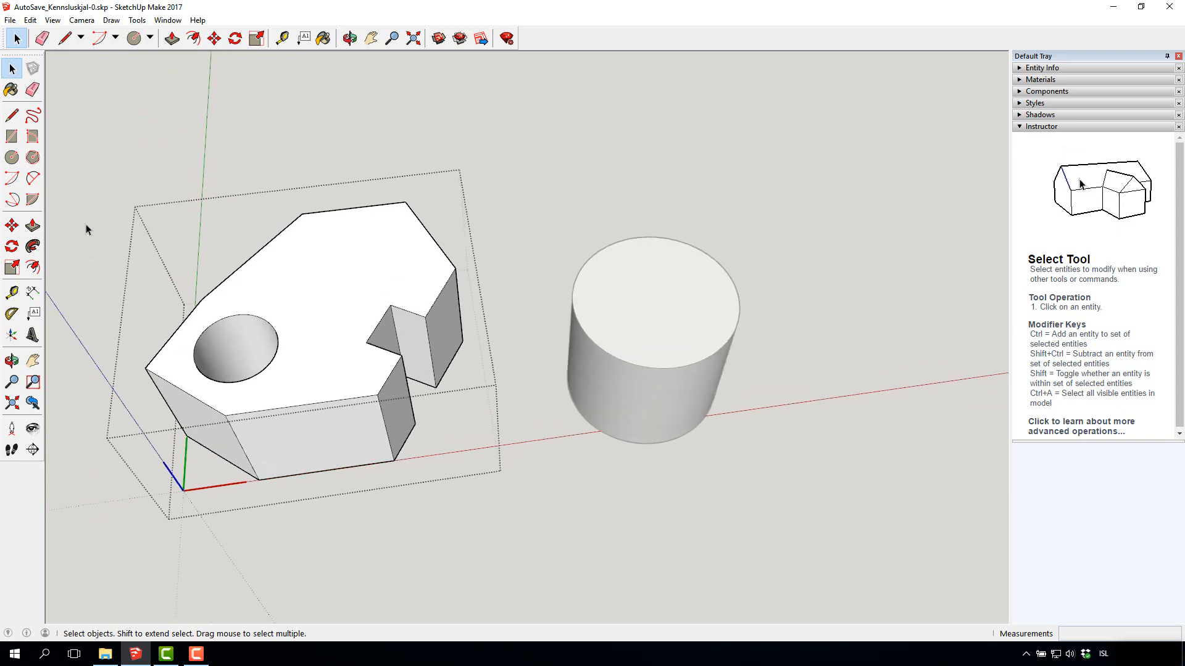
Try a line about 23034 mm long between opposite front and back corners of the block's top face, and undo it.
left_click(11, 115)
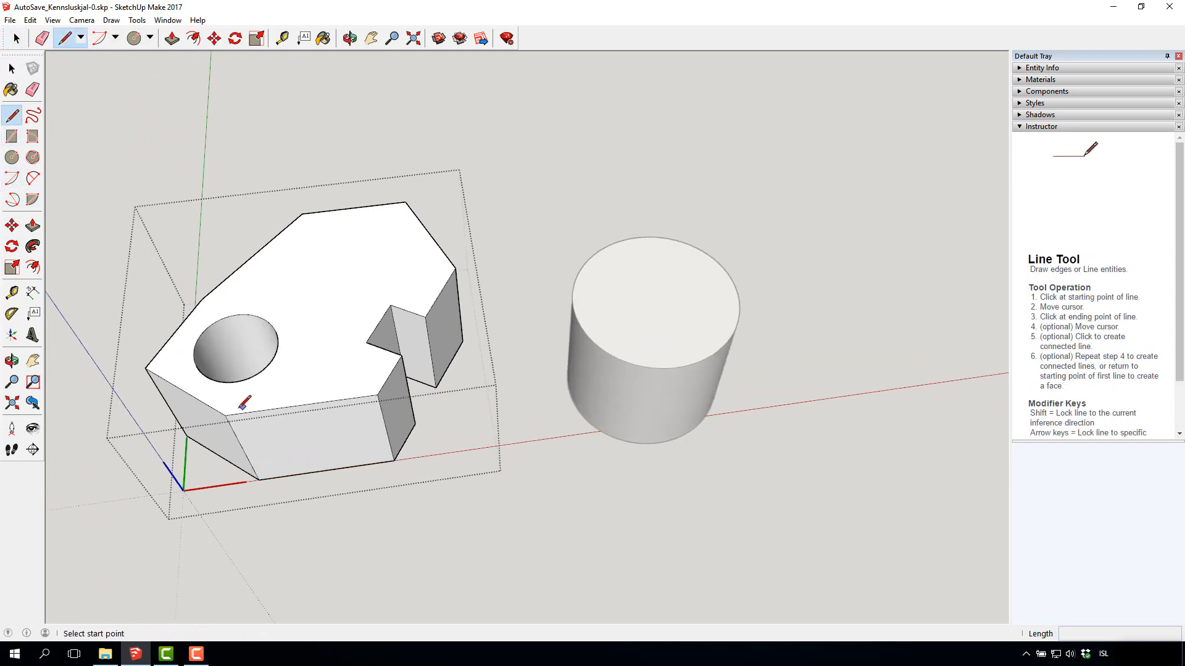
left_click(224, 415)
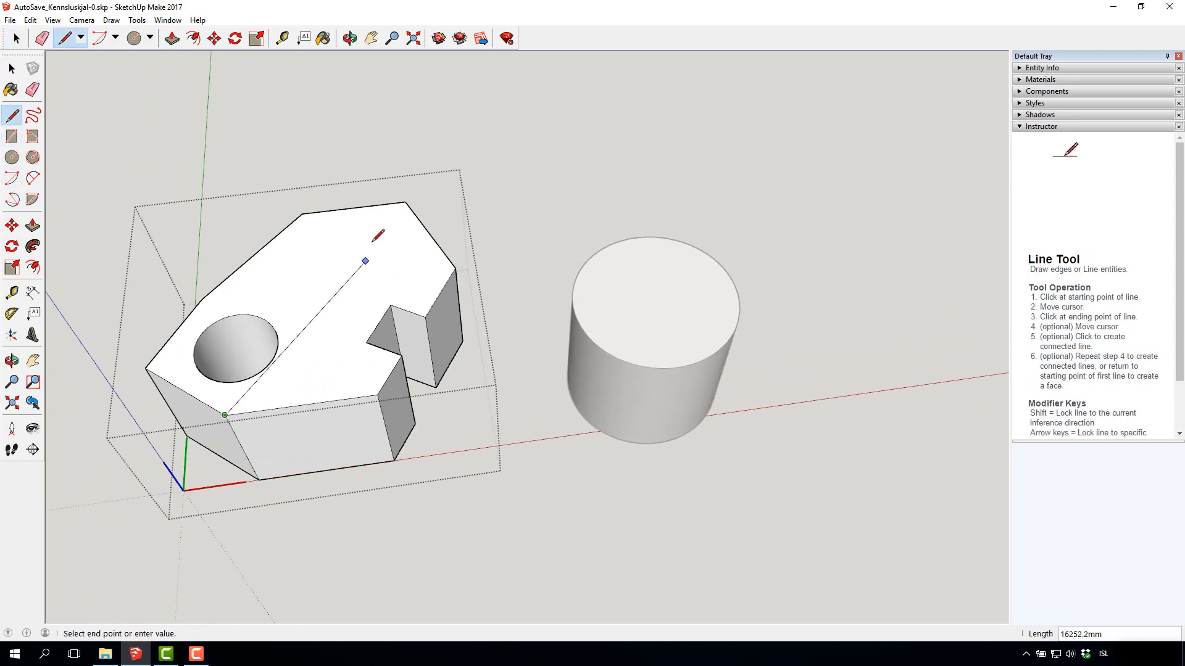
left_click(405, 202)
key("ctrl+z")
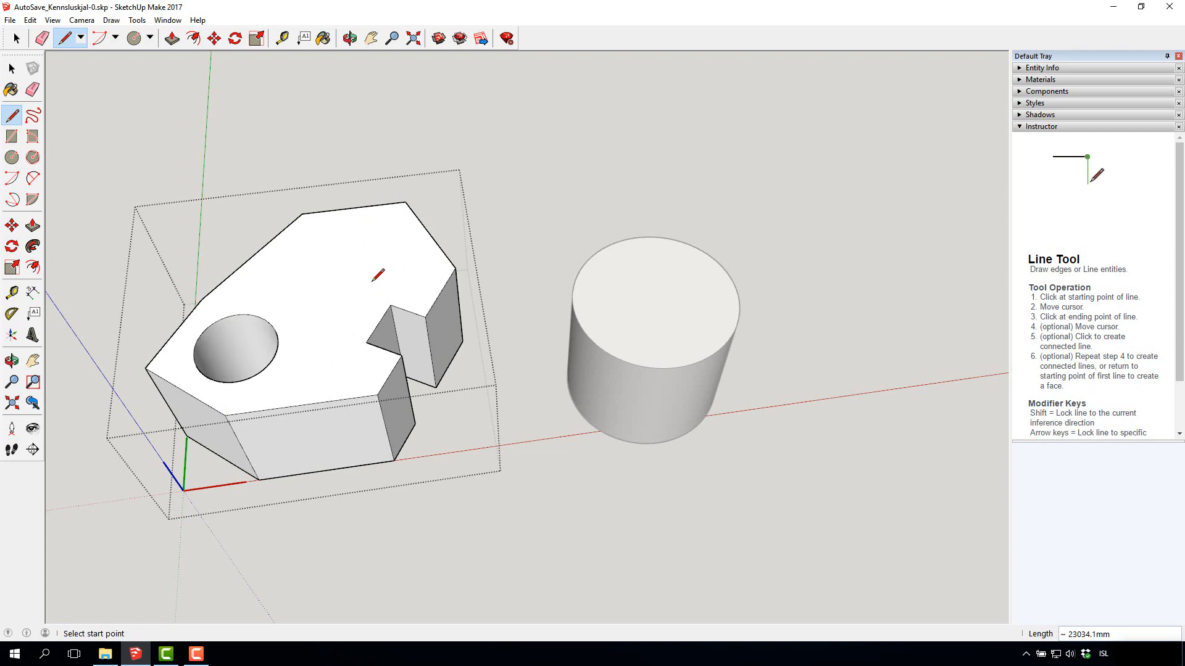
Split the block's top face with a line about 14568 mm long, push its back section down about 2473 mm, and leave component editing.
left_click(441, 291)
left_click(276, 235)
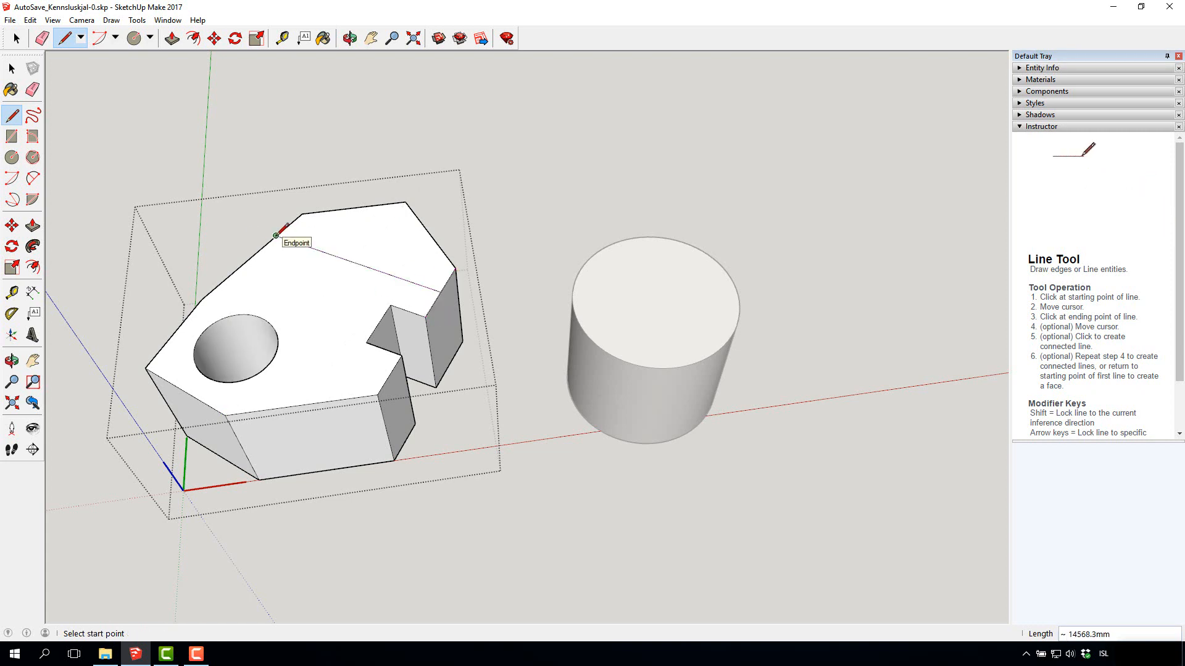
left_click(31, 226)
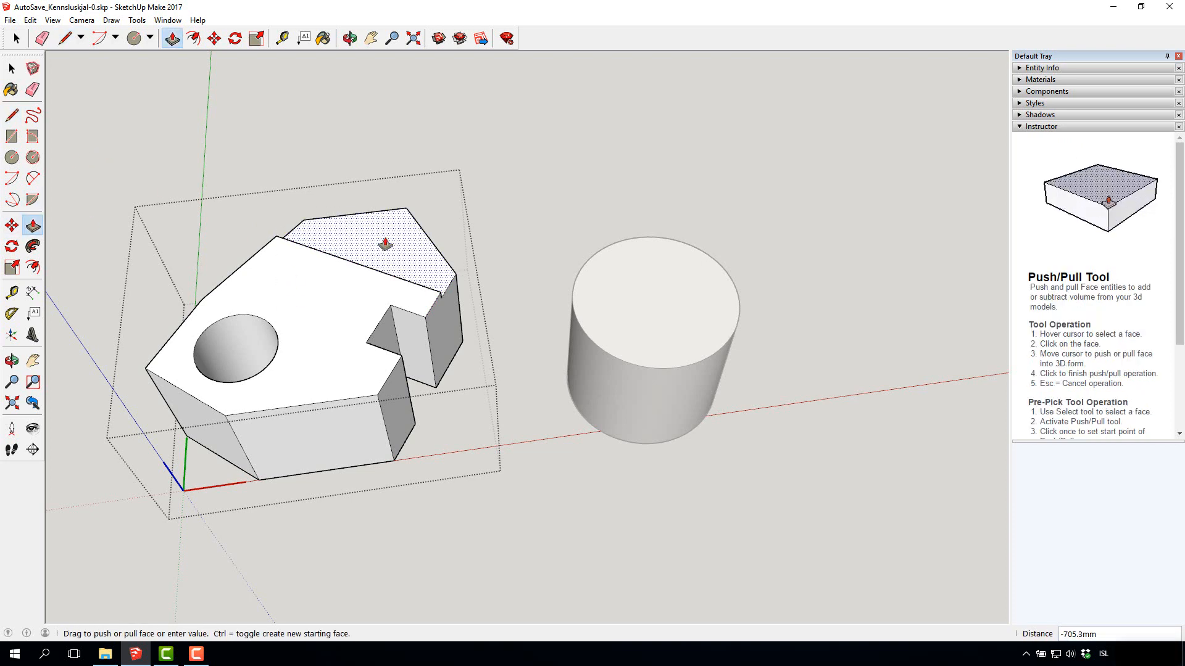
key("space")
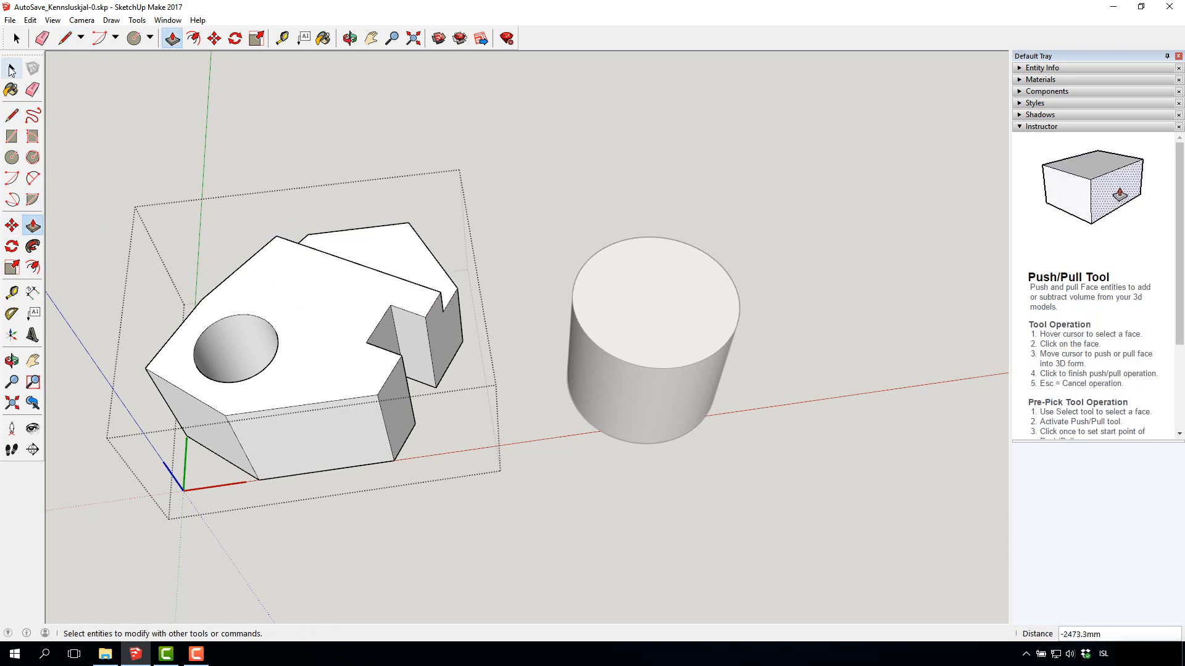
left_click(219, 72)
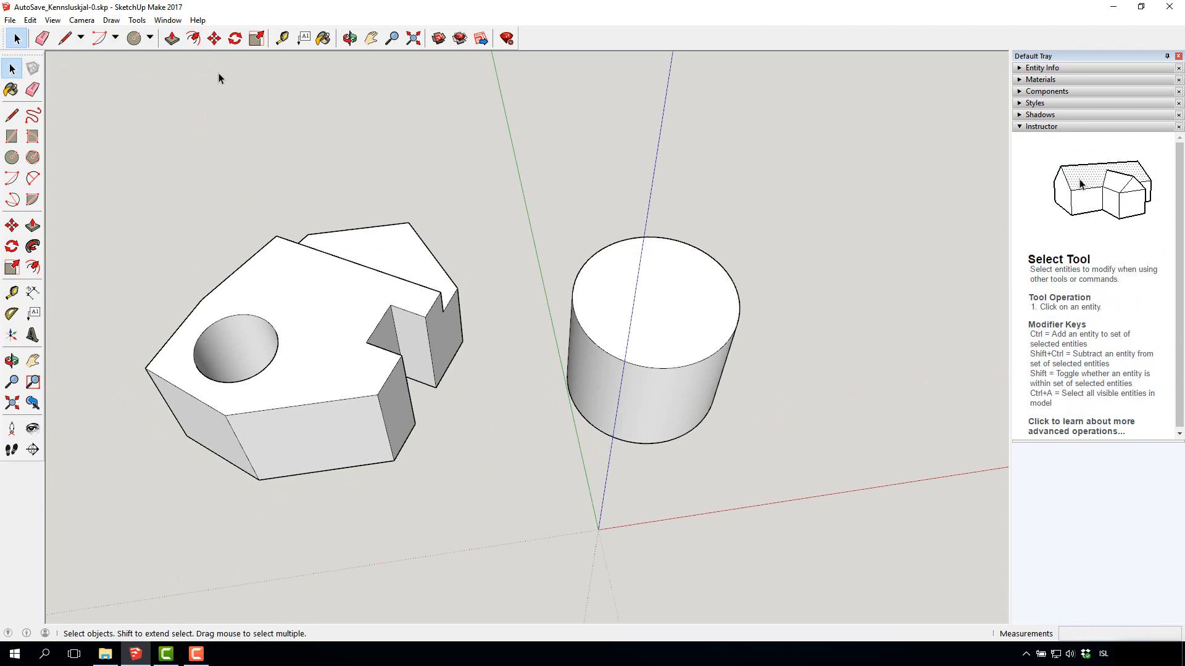